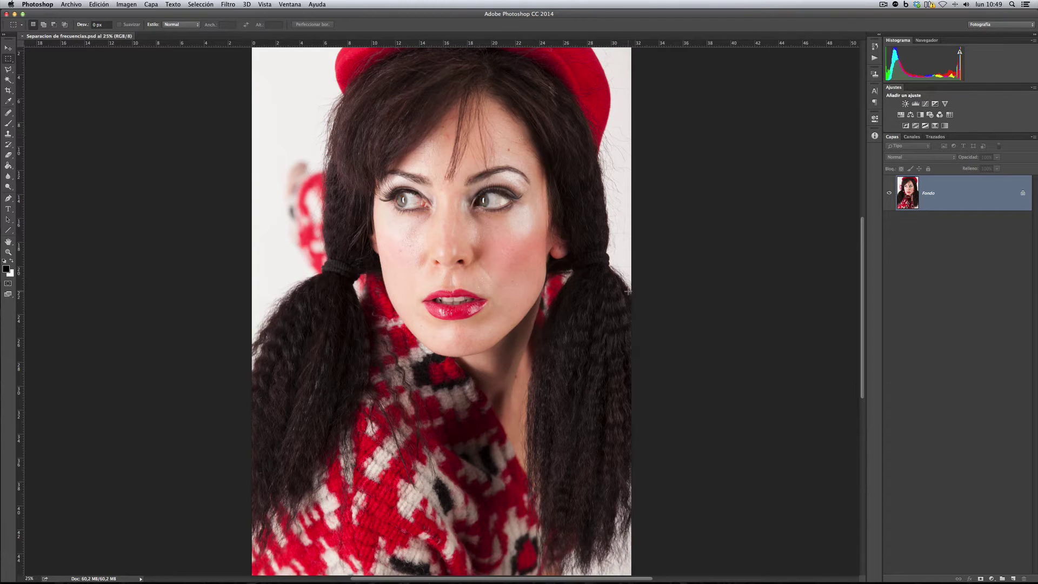
- Make two duplicates of the Fondo layer
key("super+plus")
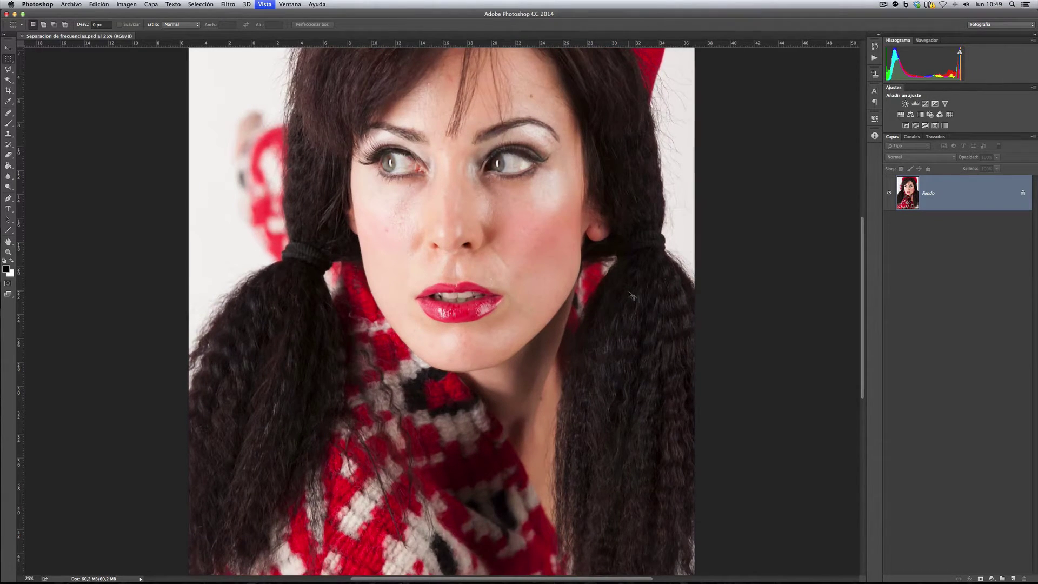
key("super+plus")
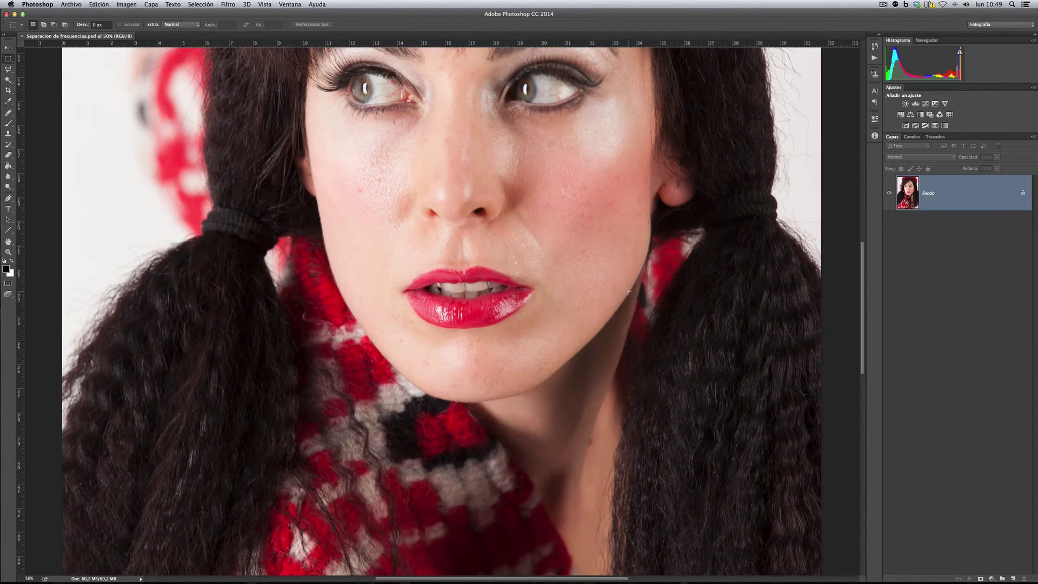
scroll(528, 174, "up", 4)
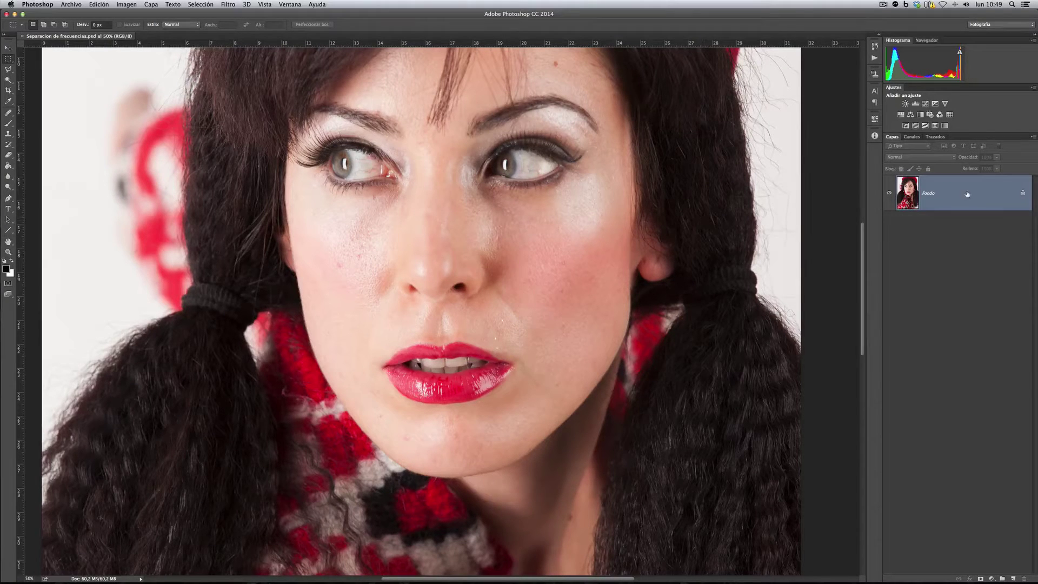
left_click_drag(966, 189, 1014, 577)
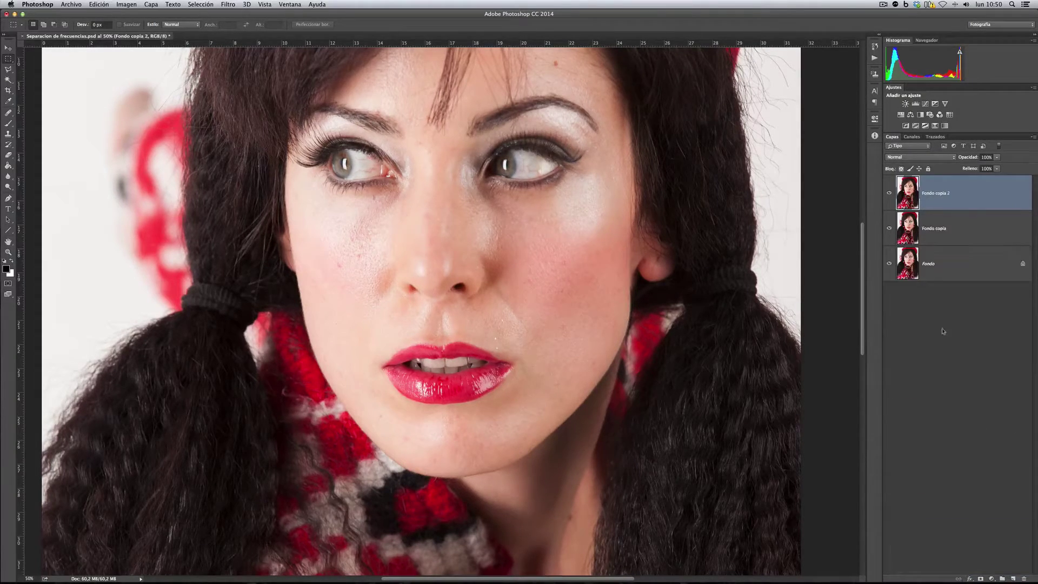
- Rename the lower copy of the background layer to Densidad and the upper copy to Textura
double_click(935, 229)
type("Densidad")
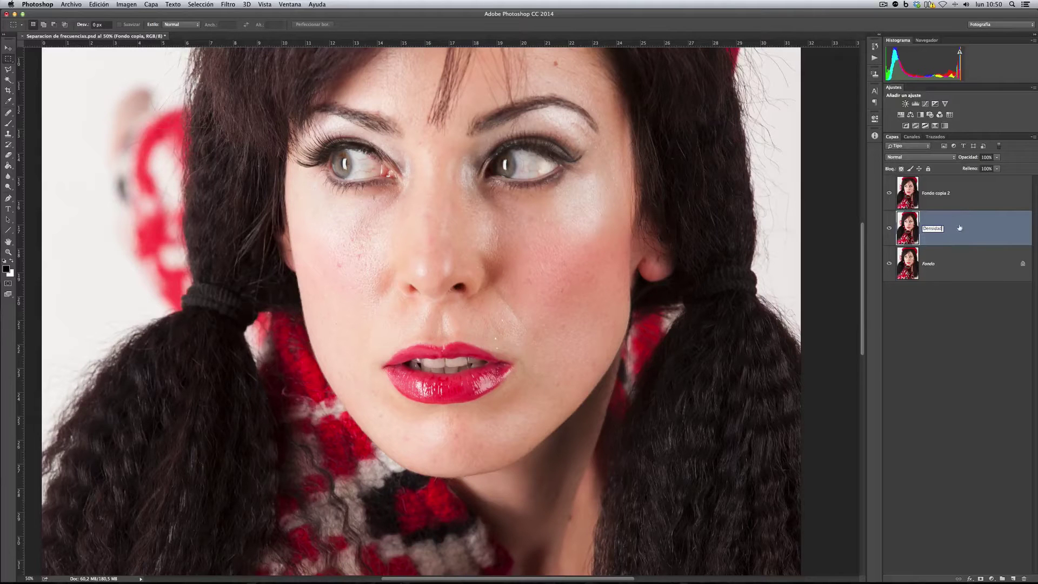
key("Return")
double_click(940, 195)
type("Tex")
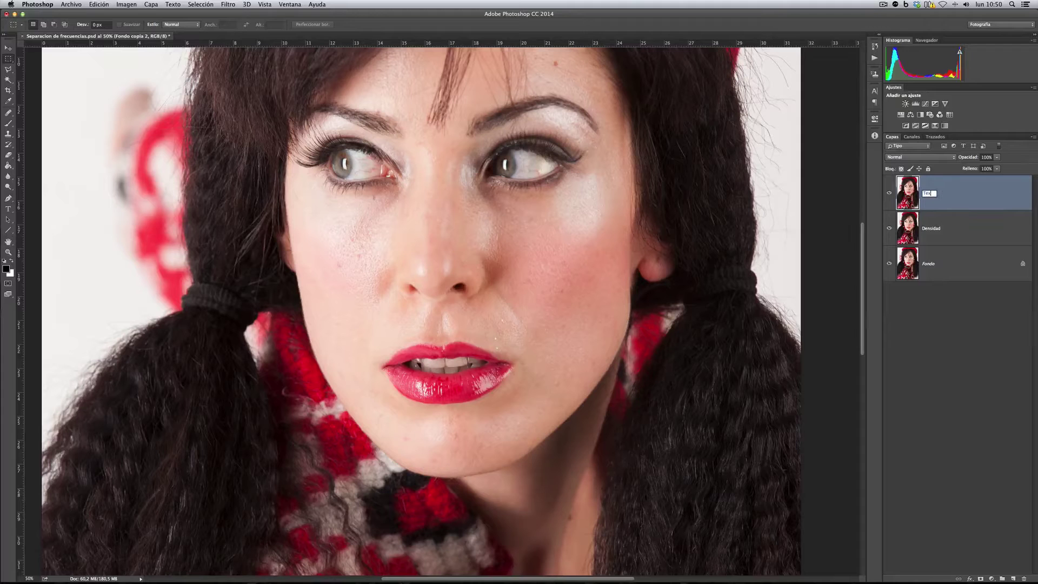
type("tura")
key("Return")
- Hide the Textura layer and apply a Gaussian blur to the Densidad layer so the fine skin detail is smoothed out
left_click(940, 234)
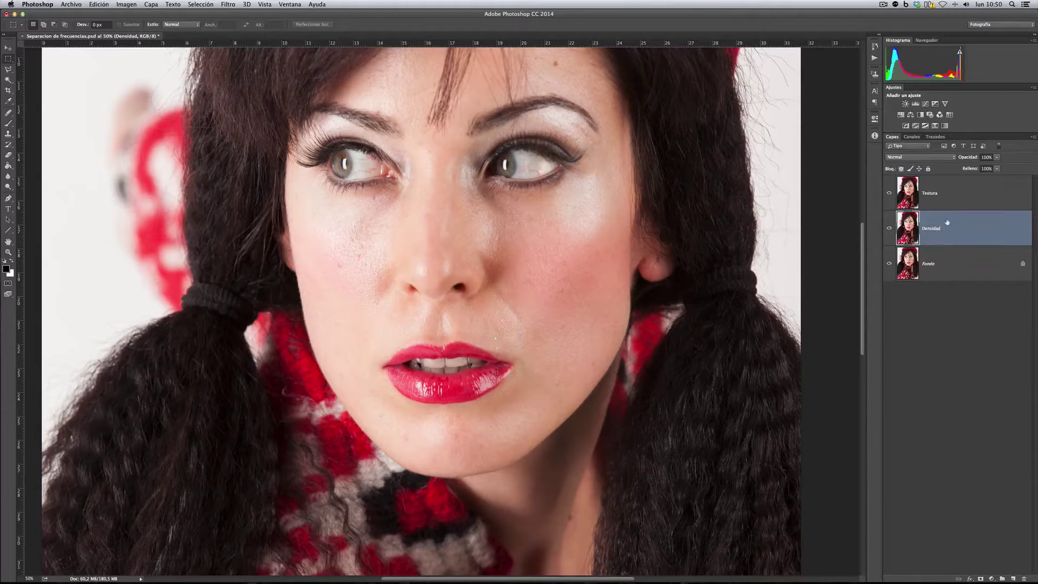
left_click(889, 193)
left_click(229, 4)
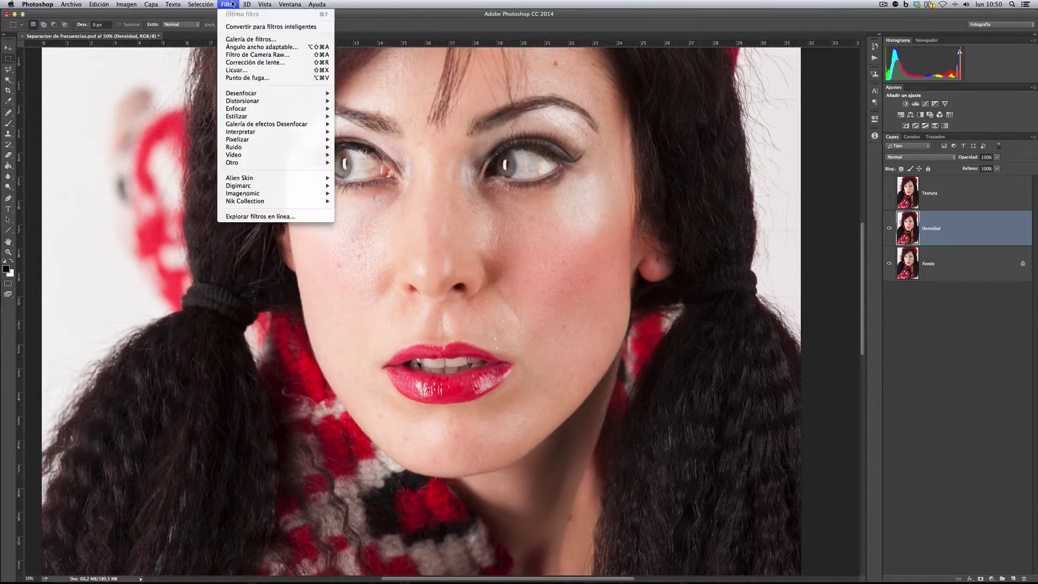
mouse_move(292, 97)
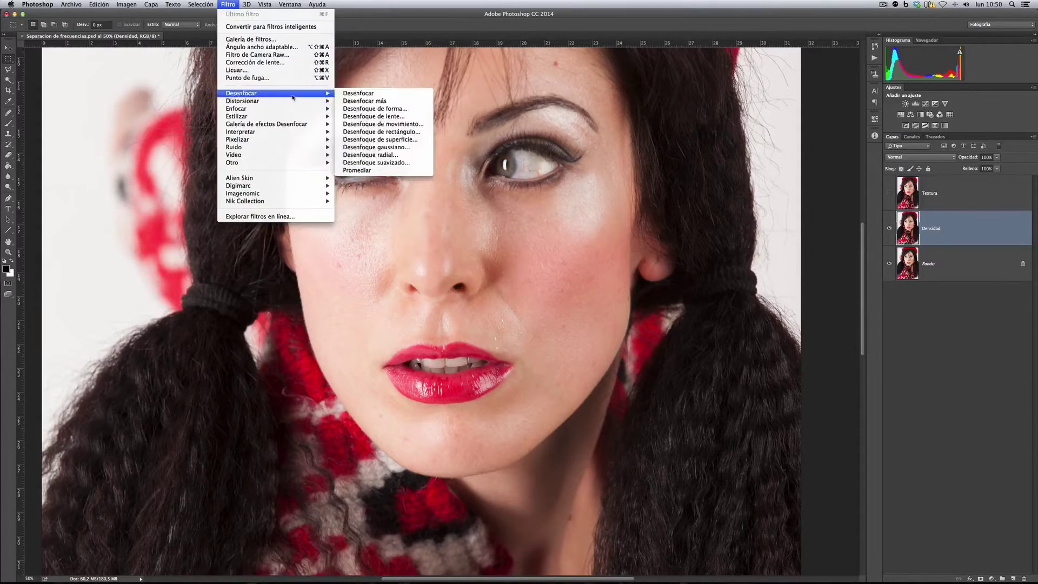
left_click(377, 147)
left_click_drag(815, 86, 682, 132)
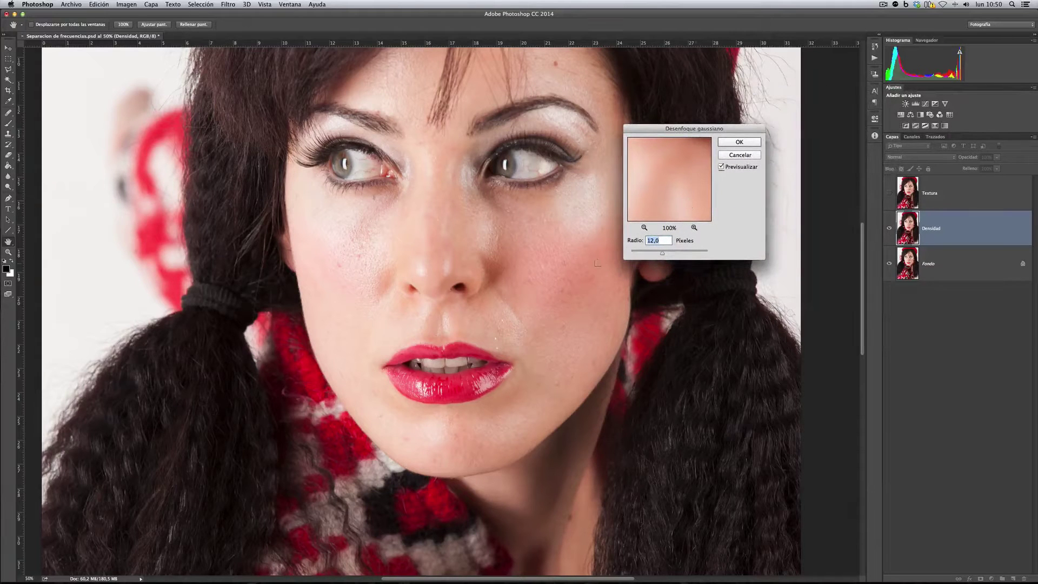
left_click_drag(663, 255, 661, 253)
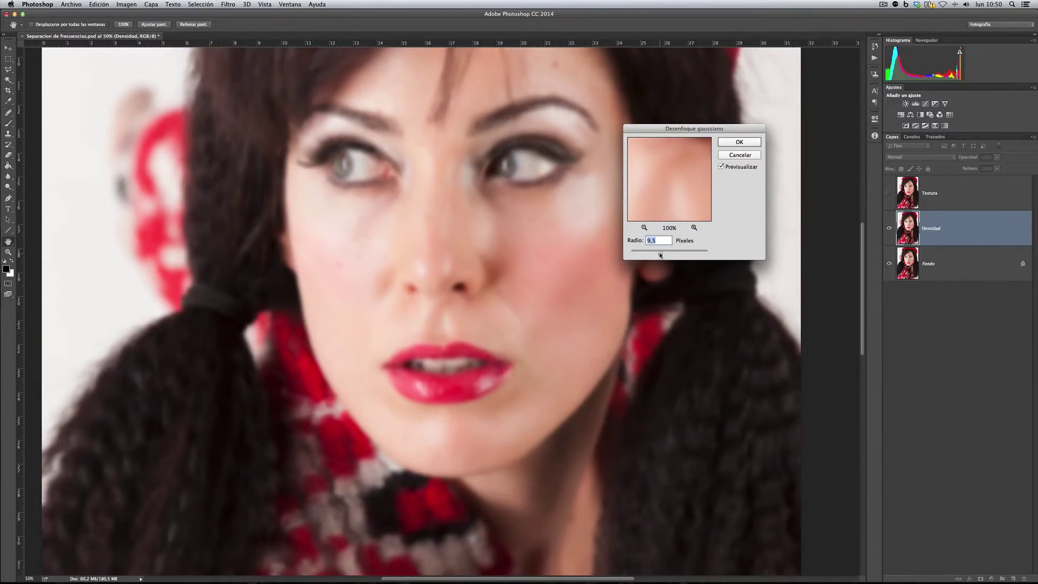
left_click_drag(659, 254, 660, 255)
left_click_drag(661, 254, 660, 253)
left_click_drag(663, 255, 664, 256)
left_click(739, 143)
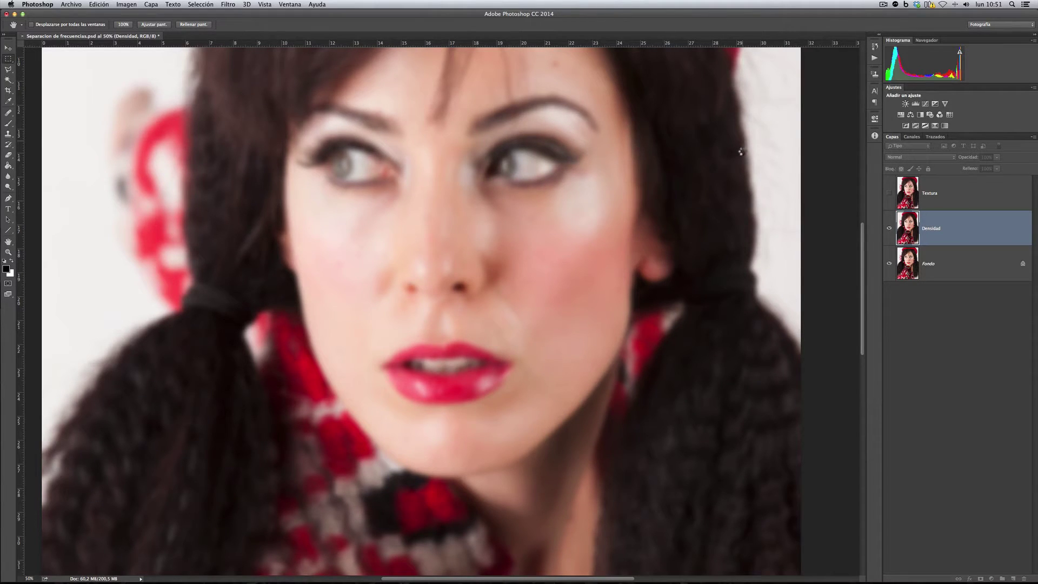
key("m")
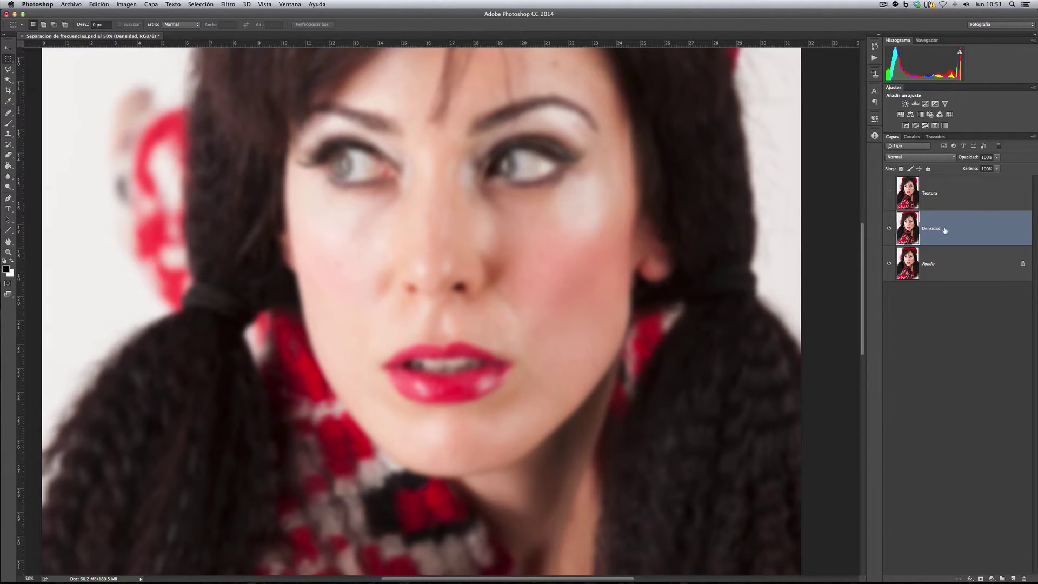
- Show the Textura layer again and start Apply Image on it with Densidad as the source layer
left_click(954, 193)
left_click(890, 194)
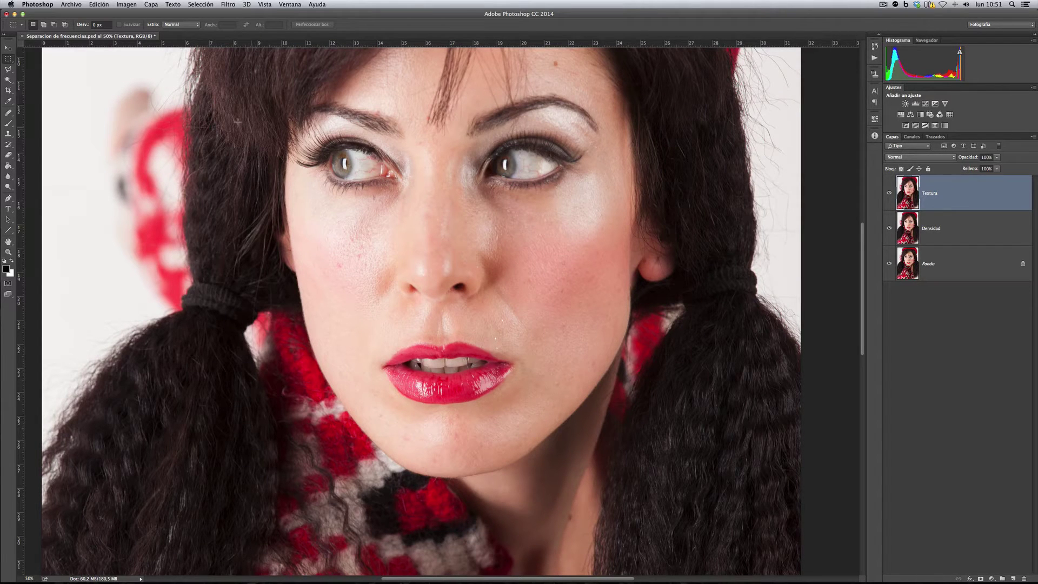
left_click(83, 7)
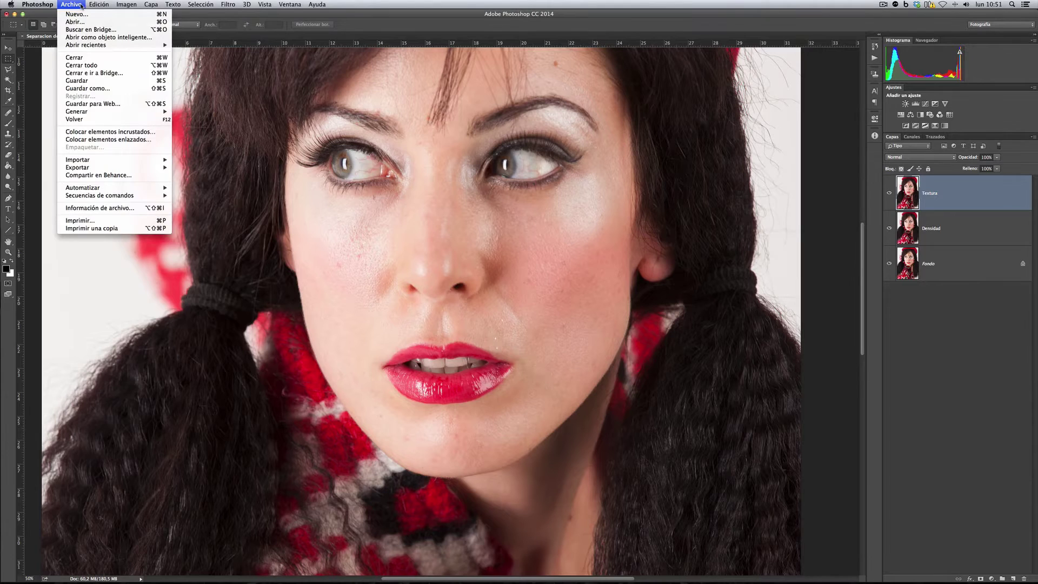
mouse_move(120, 5)
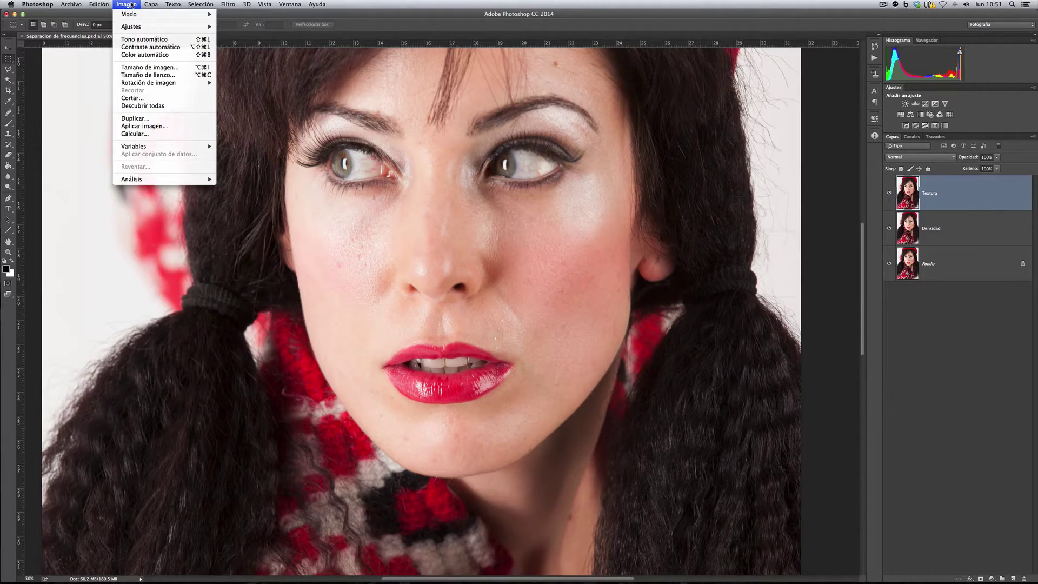
left_click(144, 126)
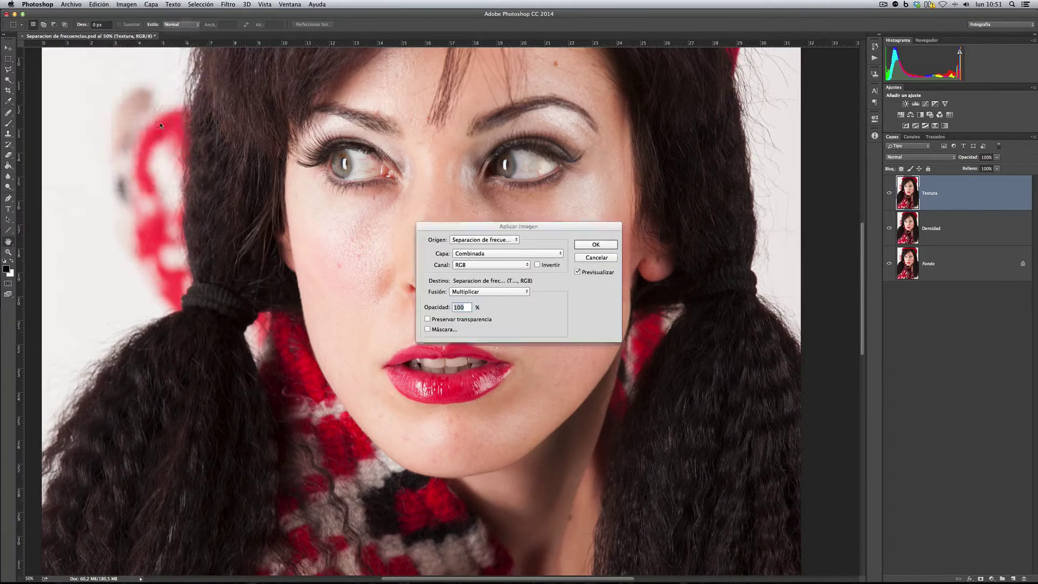
left_click_drag(677, 141, 675, 123)
left_click(697, 142)
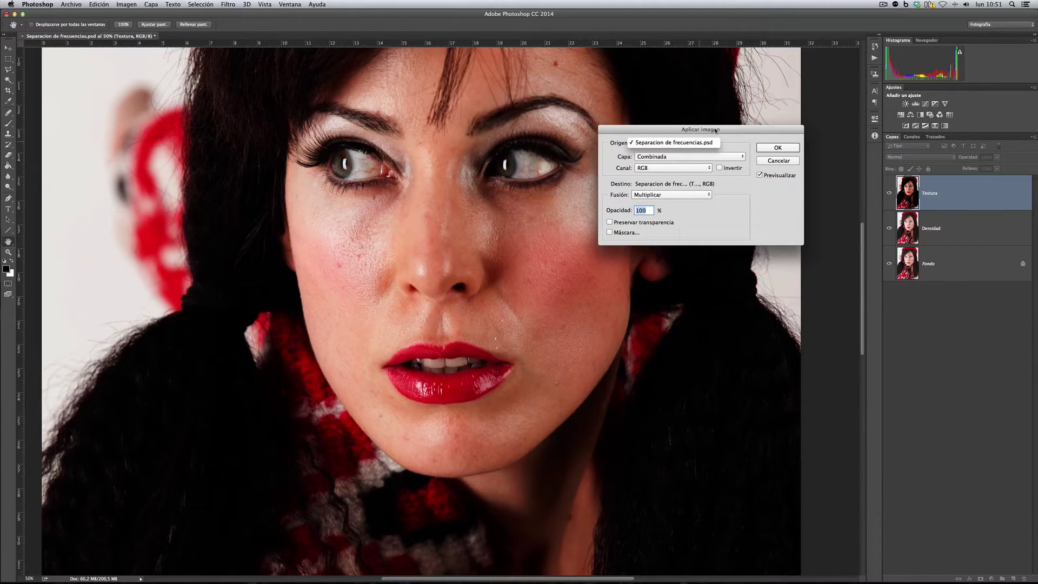
left_click(670, 143)
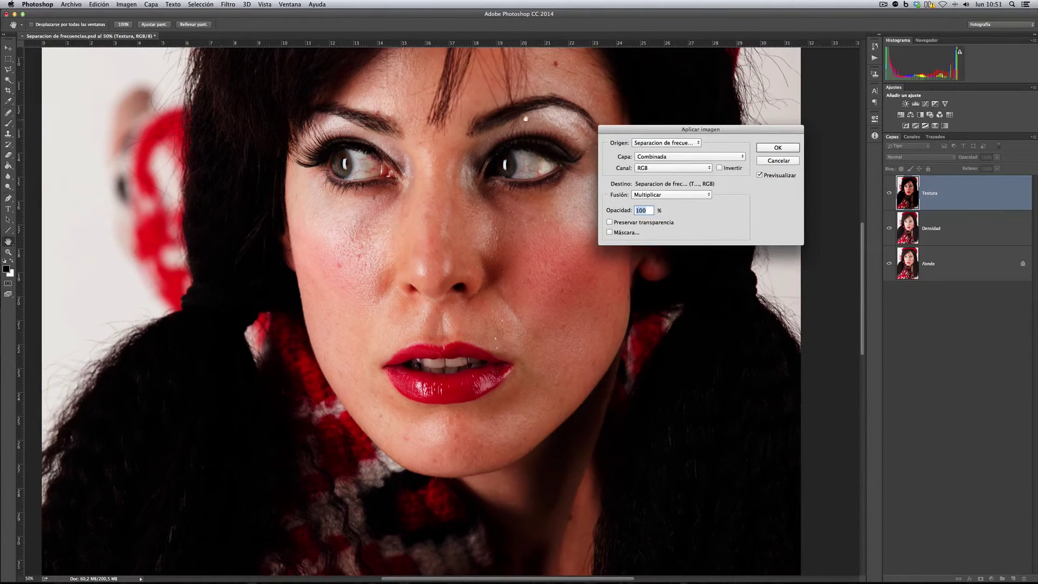
left_click_drag(720, 129, 176, 179)
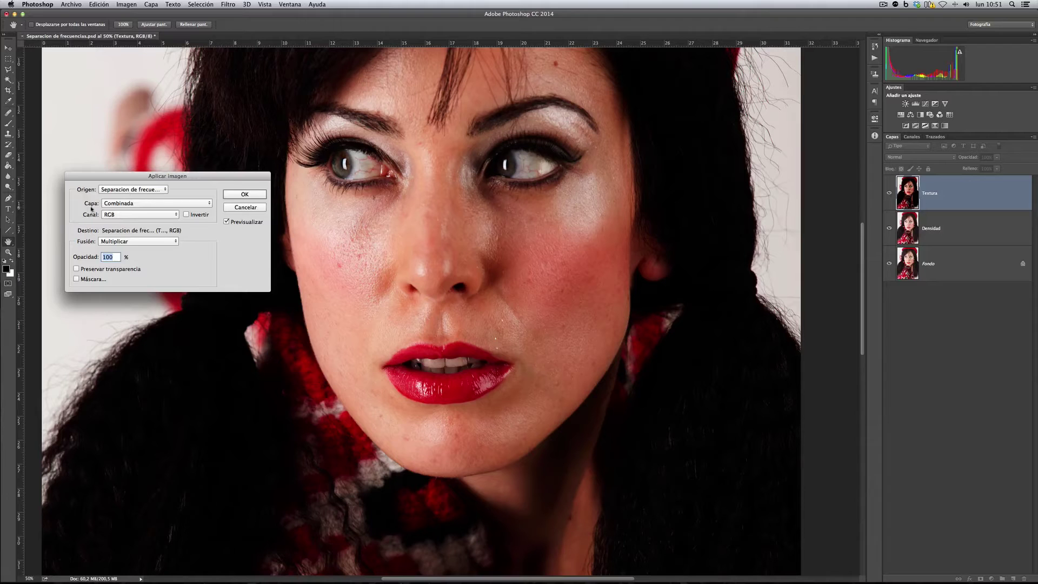
left_click(166, 203)
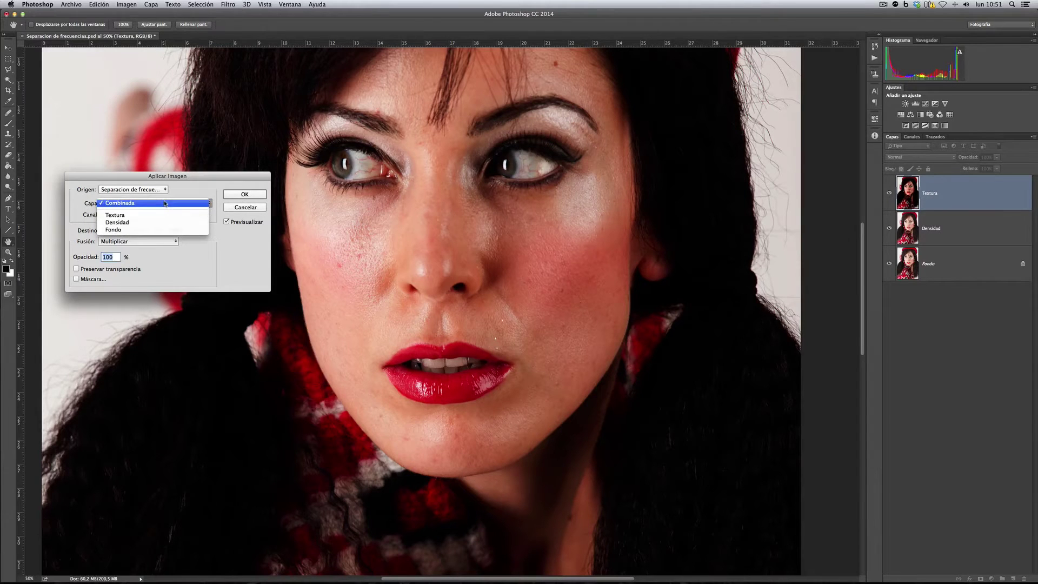
left_click(161, 224)
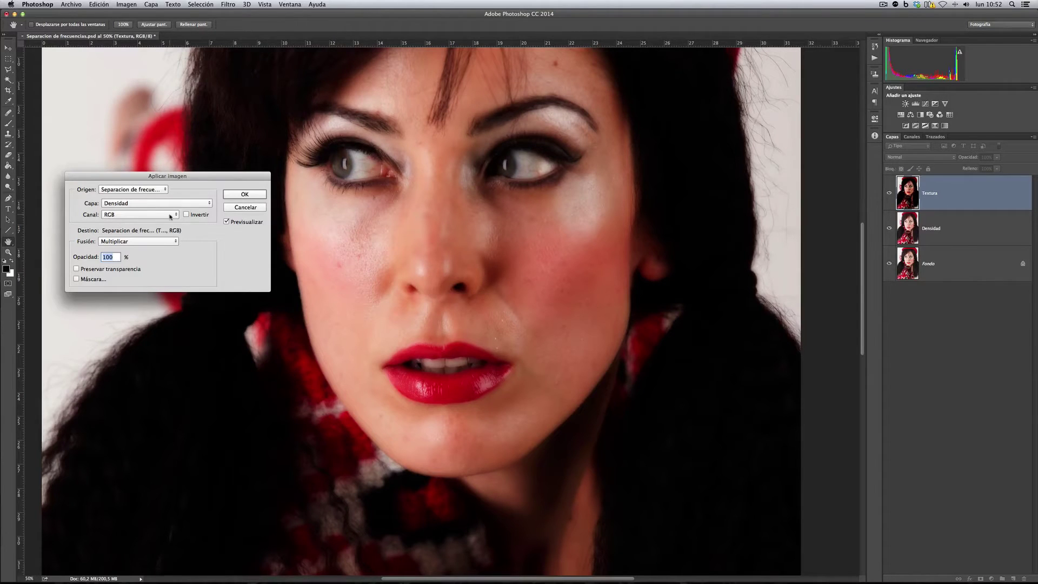
- Set the Apply Image blending to Añadir and invert the RGB source channel
left_click(175, 243)
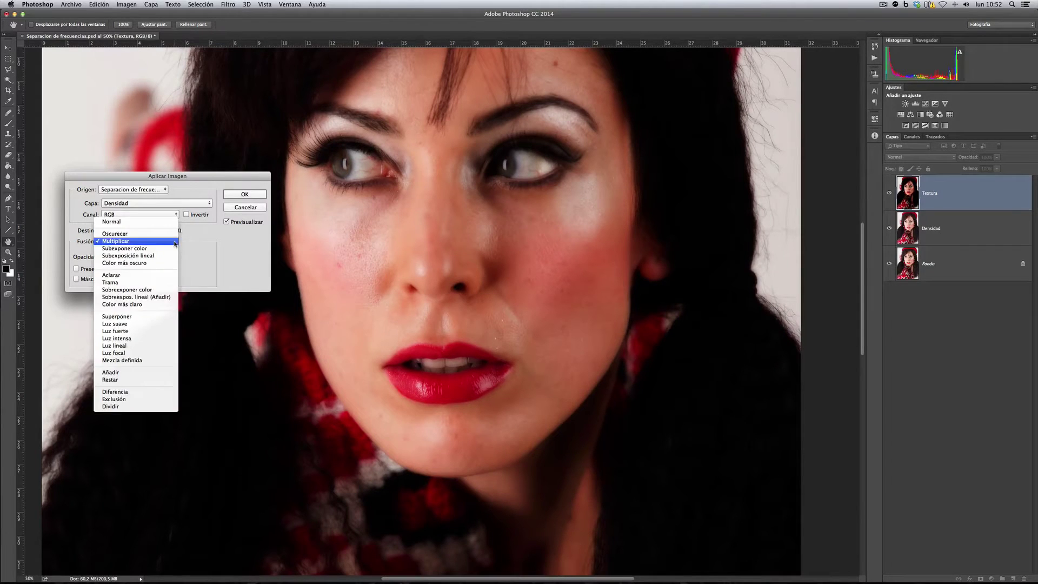
left_click(136, 310)
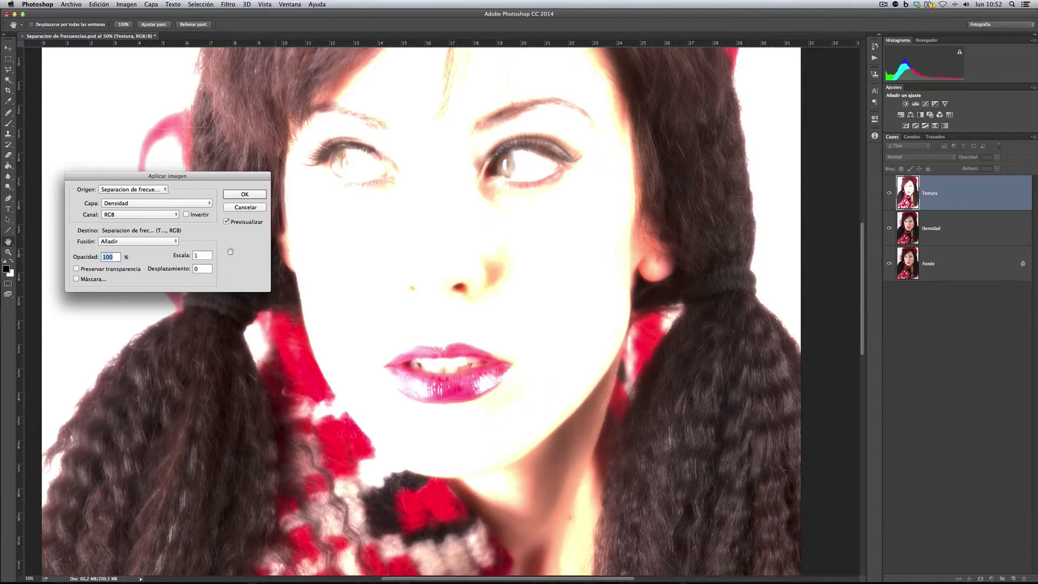
left_click(187, 214)
left_click_drag(195, 176, 195, 154)
- Set the Apply Image scale to 2 and offset to 0, and apply the result to the Textura layer
double_click(198, 233)
type("2")
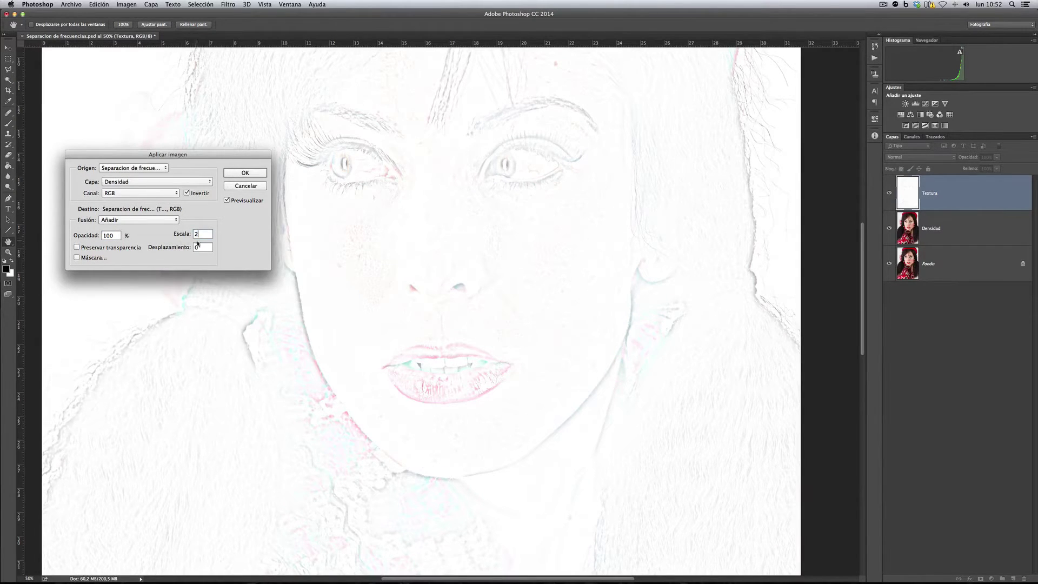
key("Tab")
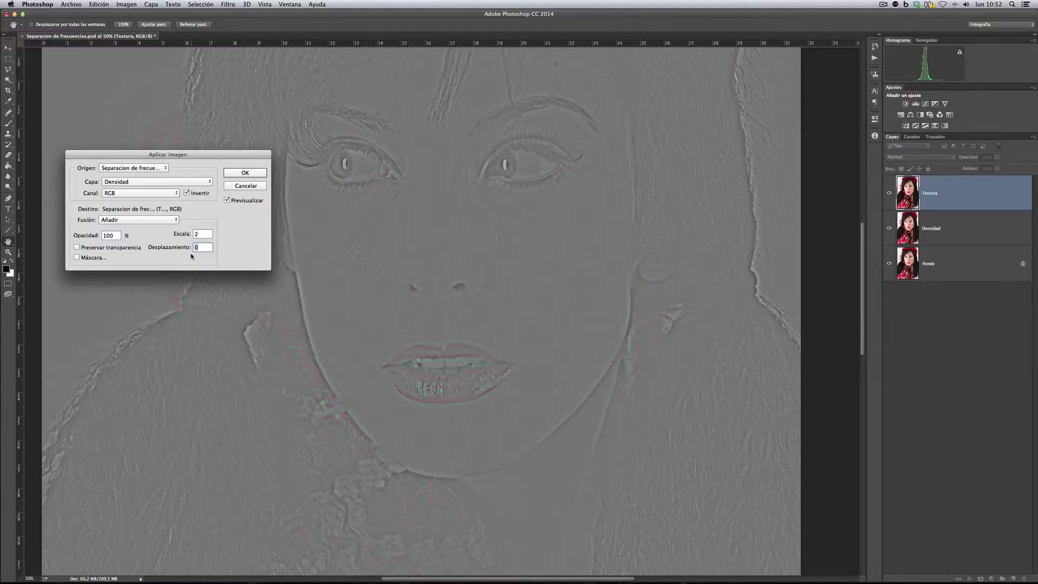
type("0")
left_click_drag(170, 155, 200, 133)
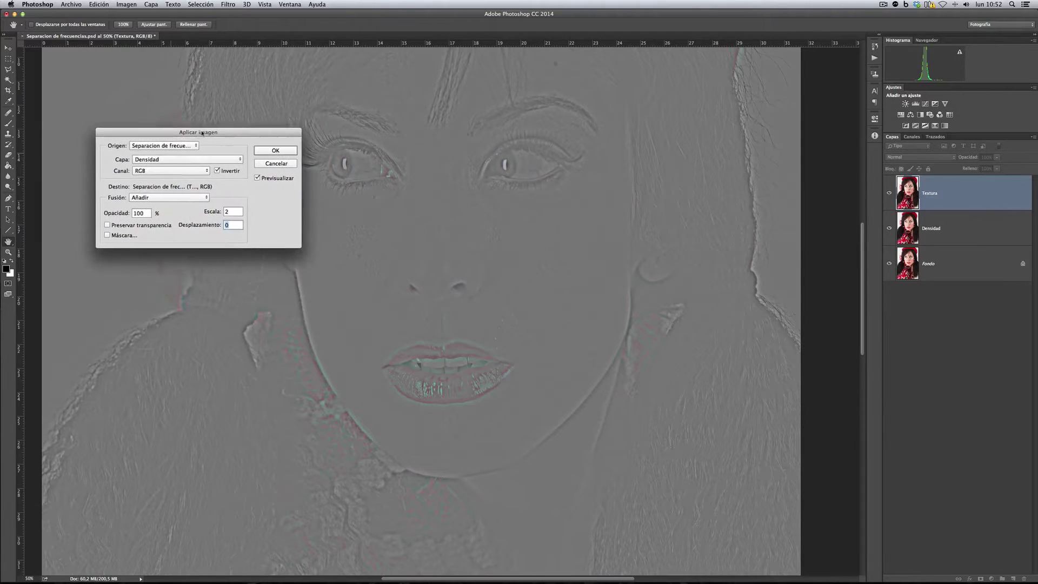
left_click(168, 160)
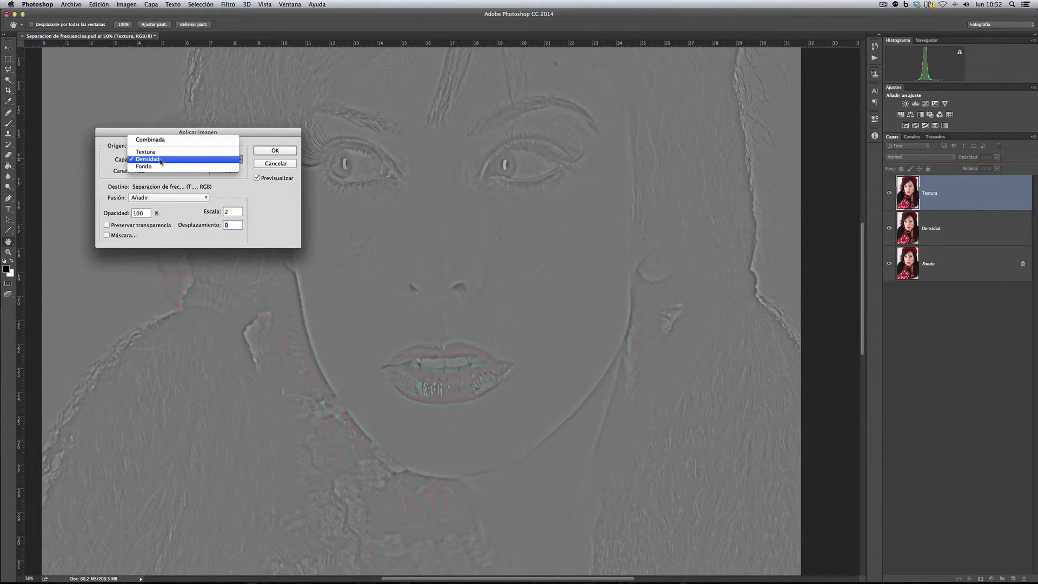
left_click(162, 160)
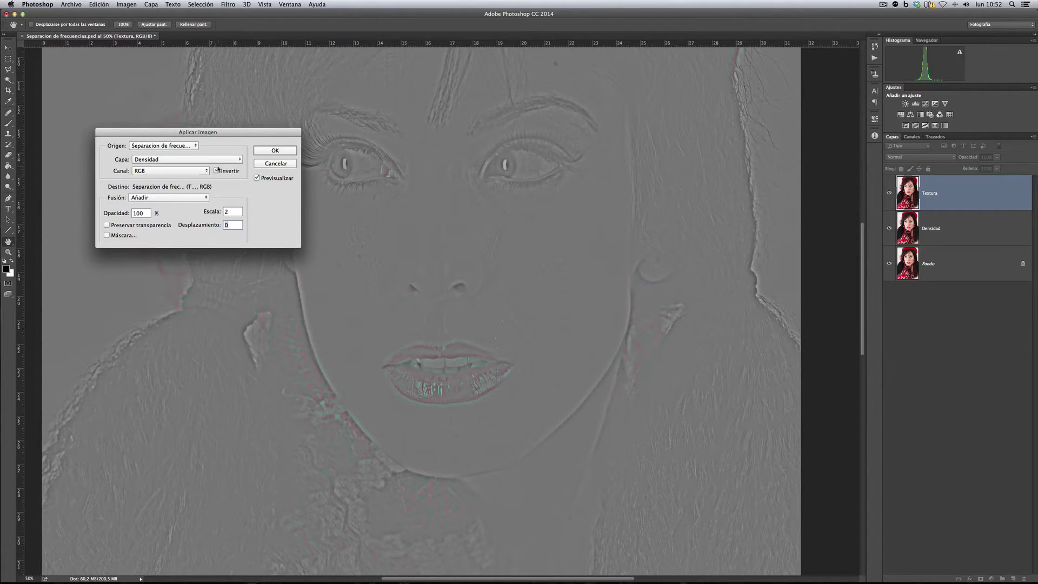
left_click(231, 225)
left_click(275, 151)
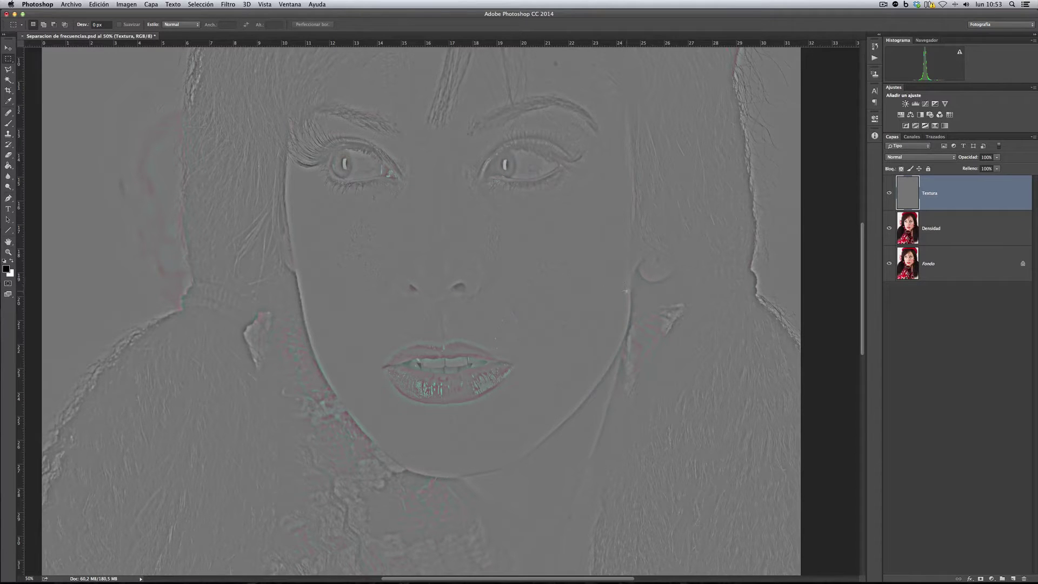
- Change the blend mode of the Textura layer to Luz lineal
left_click(957, 222)
left_click(961, 186)
left_click(939, 158)
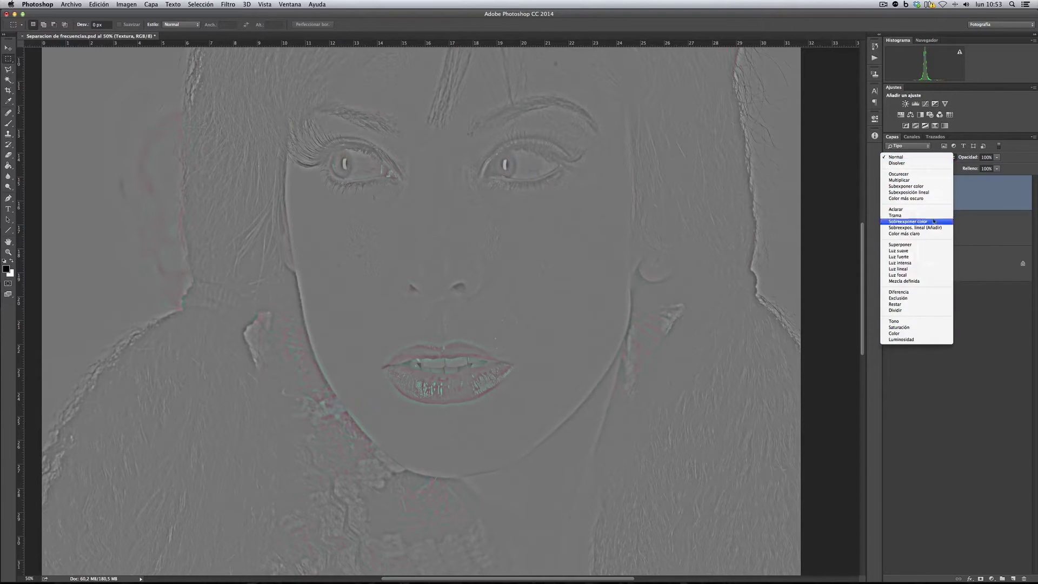
left_click(927, 269)
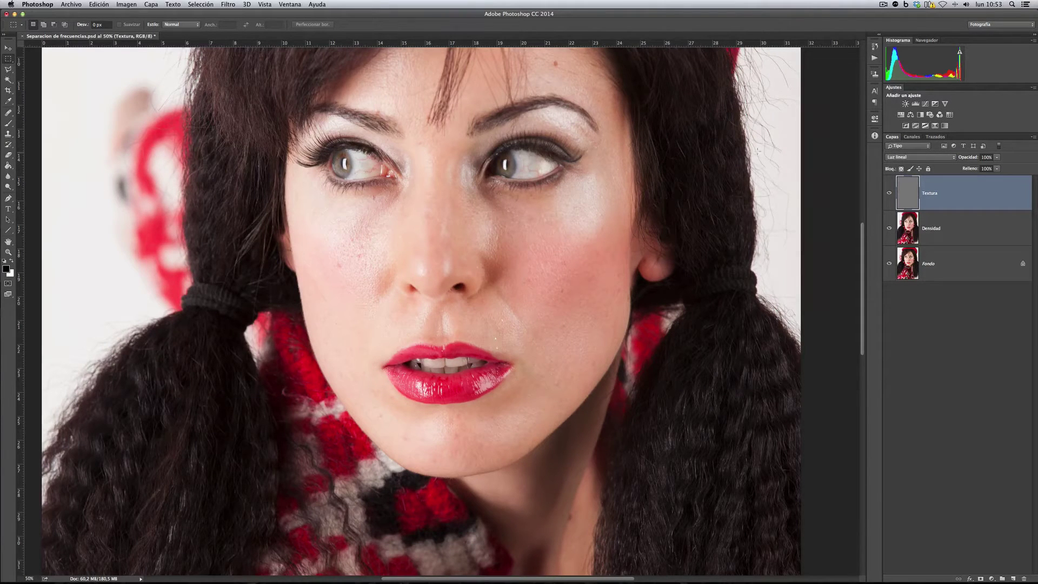
- Toggle the visibility of the Textura and Densidad layers to compare the portrait with and without each one
left_click_drag(890, 197, 889, 230)
left_click(890, 229)
left_click(889, 229)
left_click(889, 194)
left_click(890, 194)
left_click(890, 194)
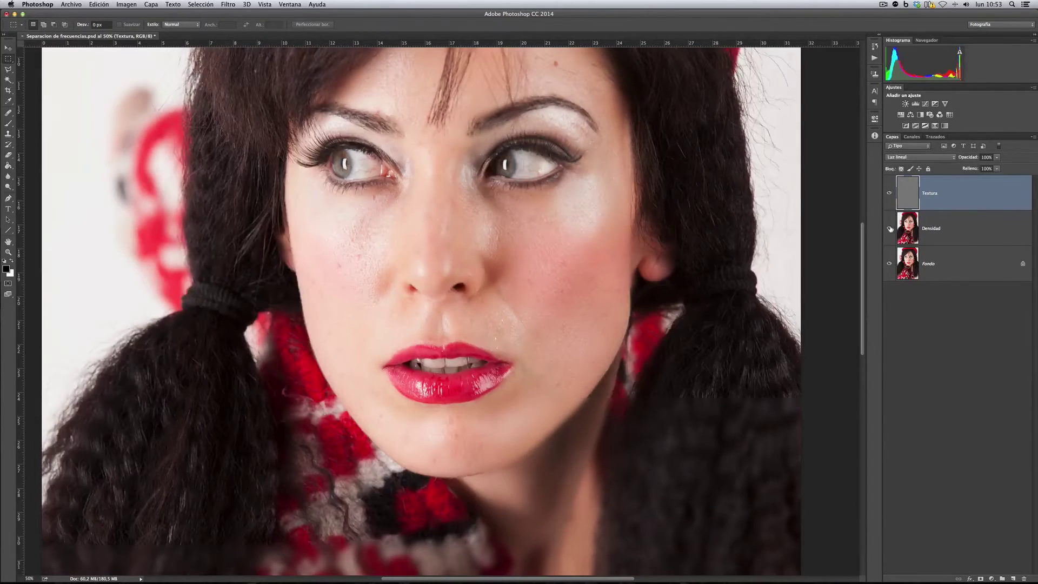
left_click(888, 229)
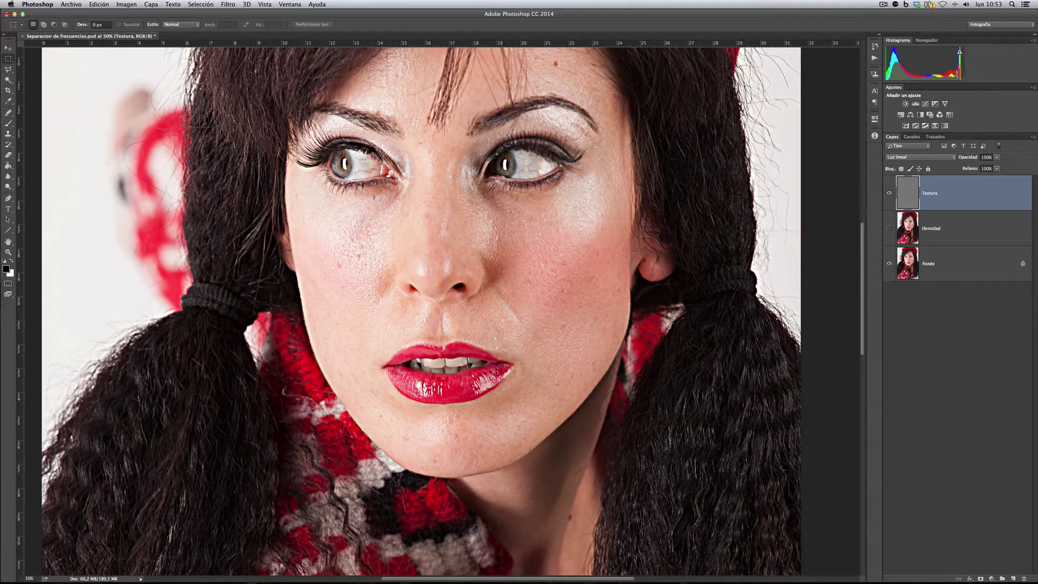
left_click(890, 229)
- Group the Textura and Densidad layers and name the group Separacion de frecuencias
left_click(971, 236, "shift")
left_click_drag(971, 236, 1001, 539)
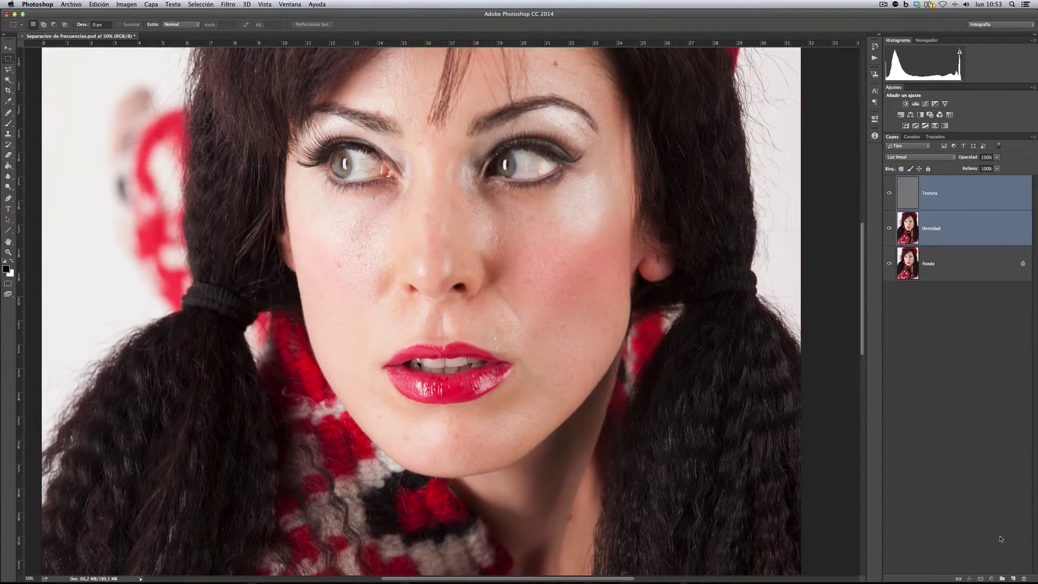
left_click_drag(977, 232, 1002, 578)
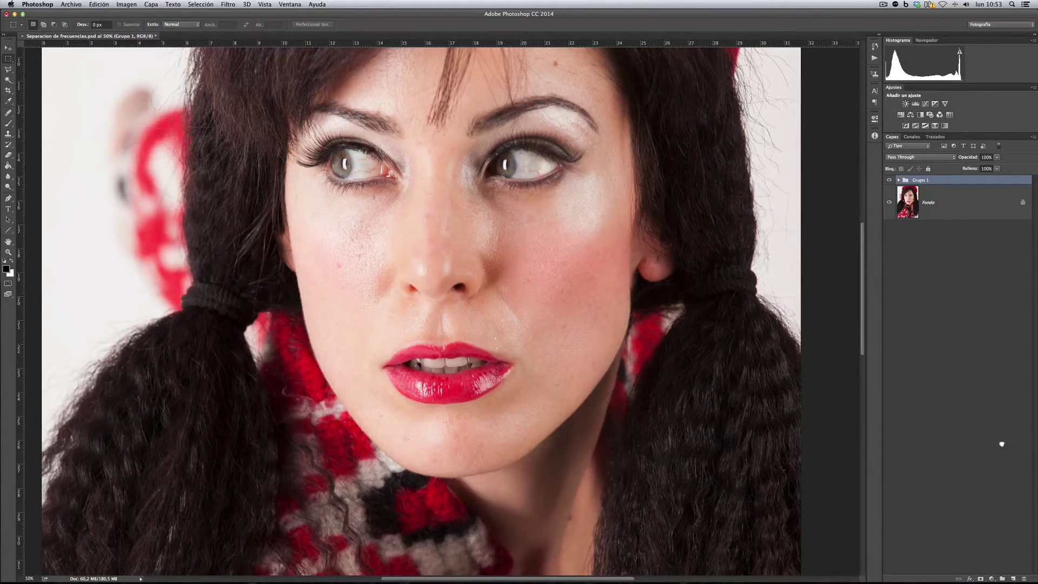
double_click(926, 179)
type("Separacion de frecuencias")
key("Return")
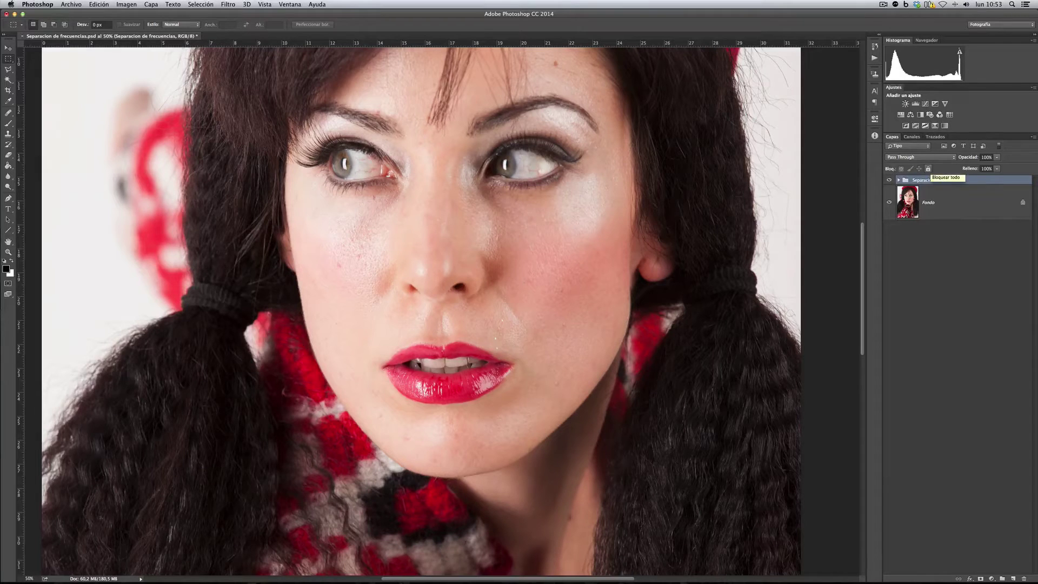
- Expand the Separacion de frecuencias group and activate the Healing Brush (Pincel corrector) with the Textura layer selected
left_click(899, 179)
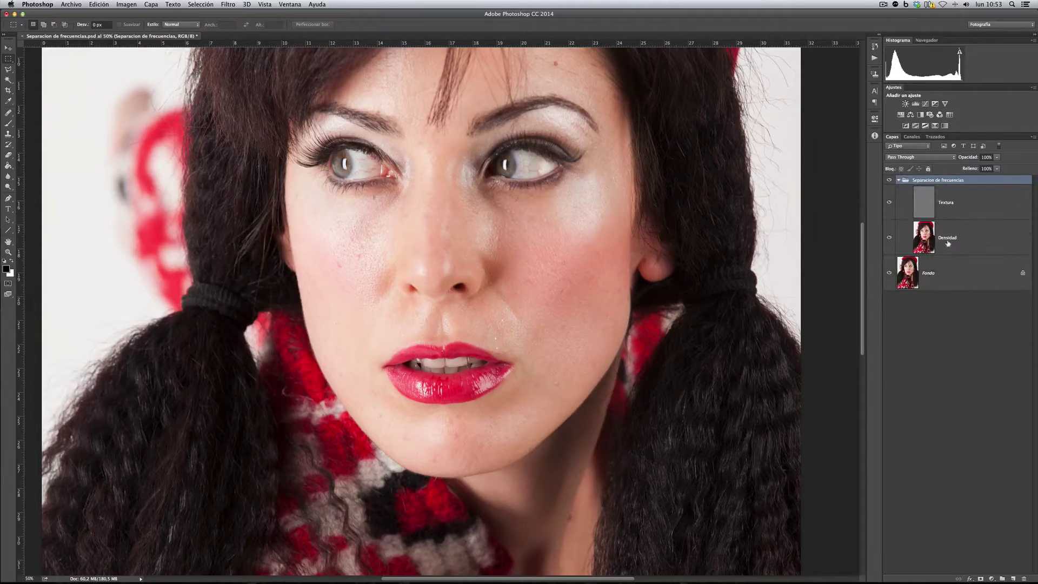
left_click(959, 244)
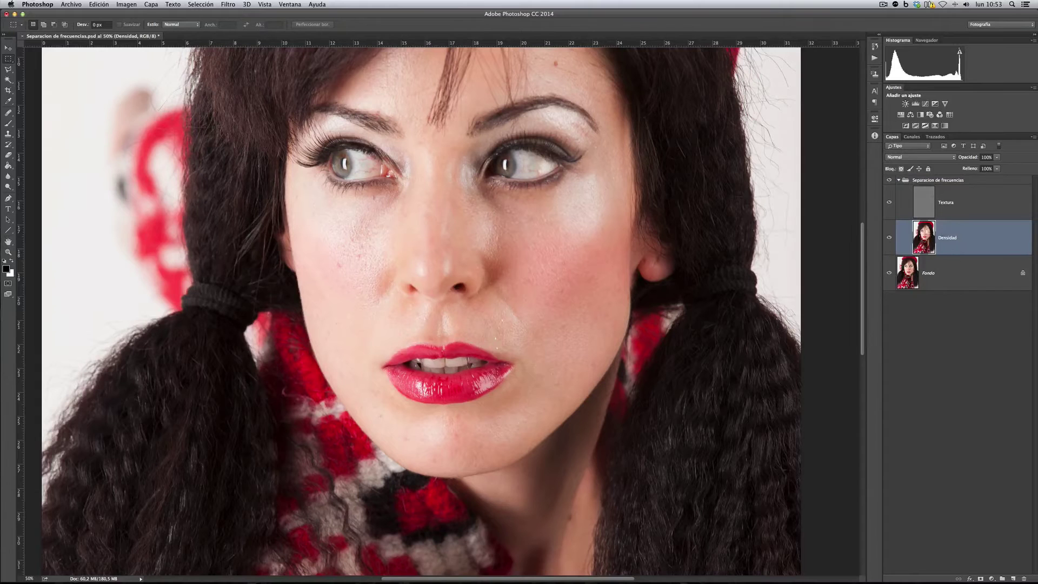
left_click(962, 206)
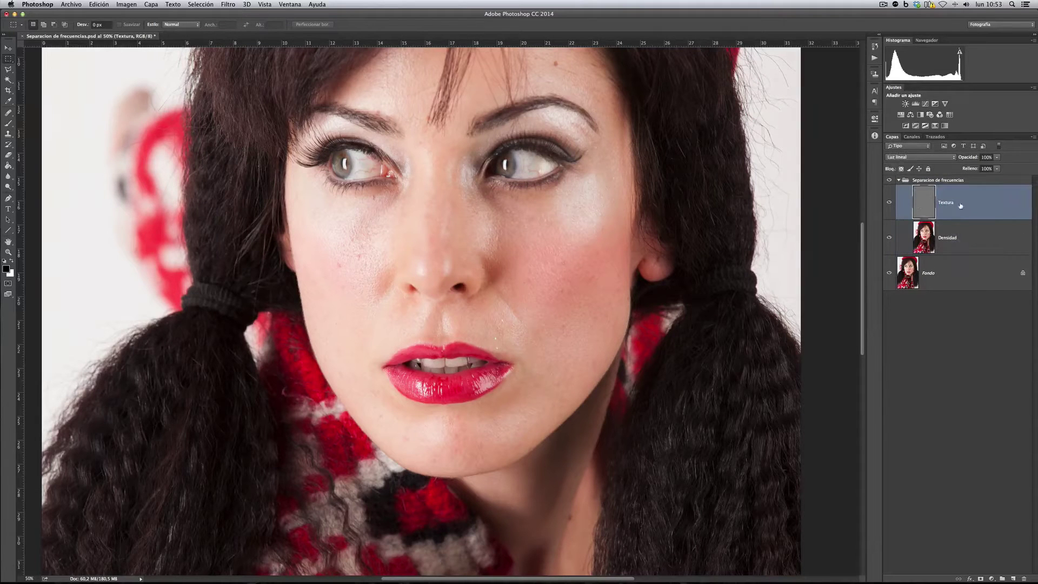
left_click(959, 238)
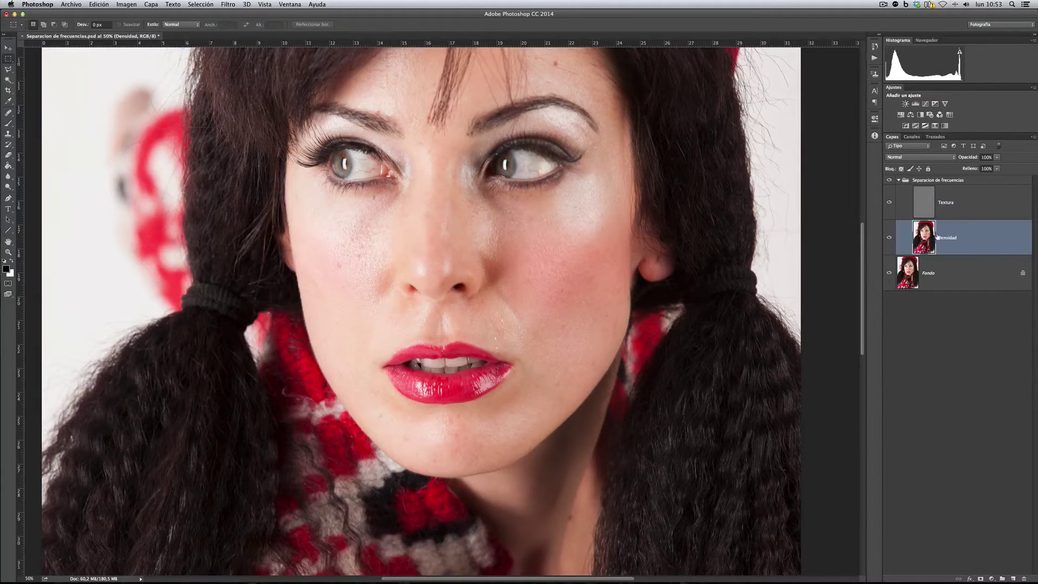
left_click(965, 214)
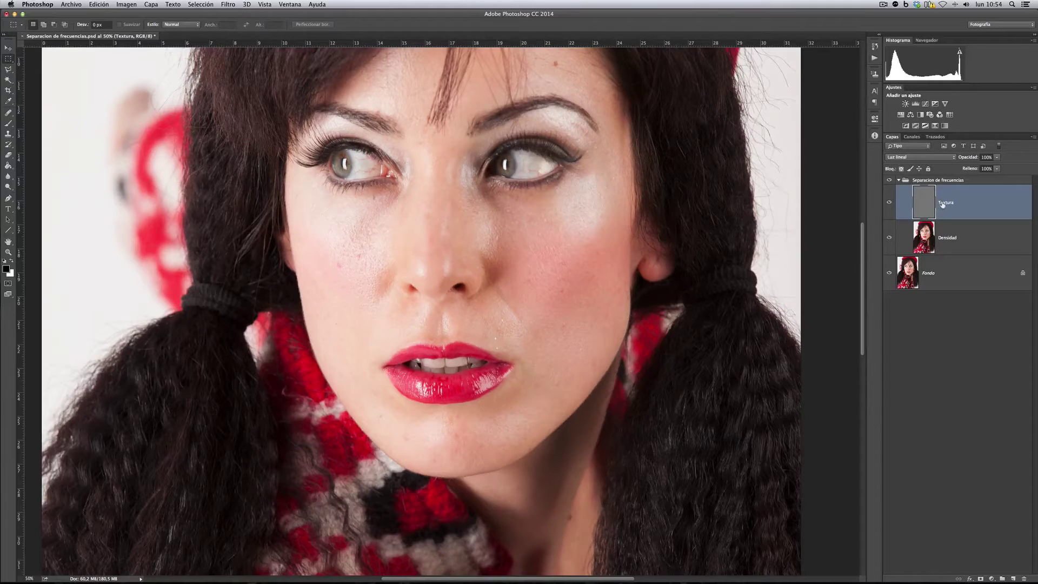
left_click(9, 114)
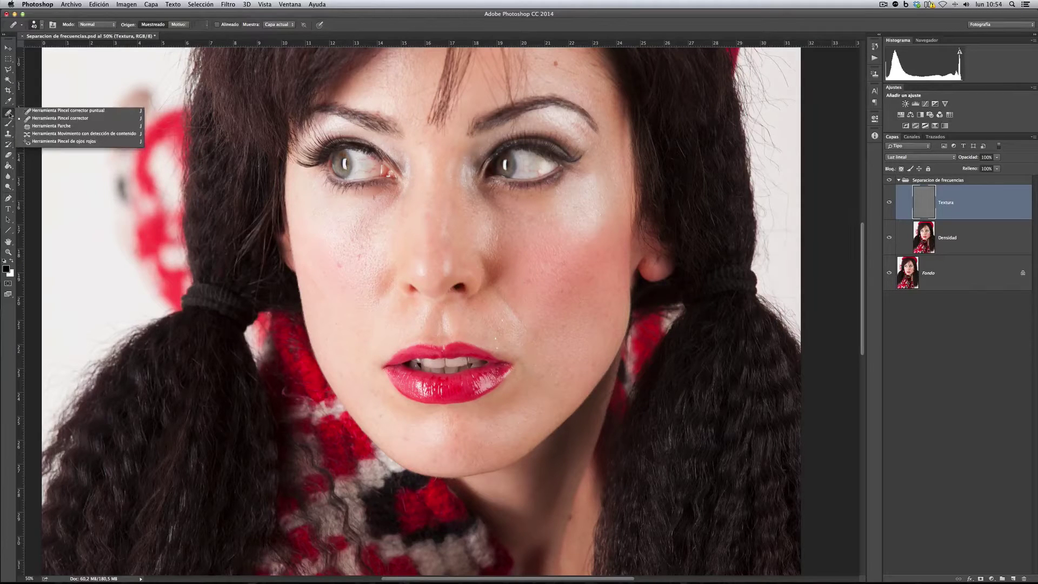
left_click(54, 118)
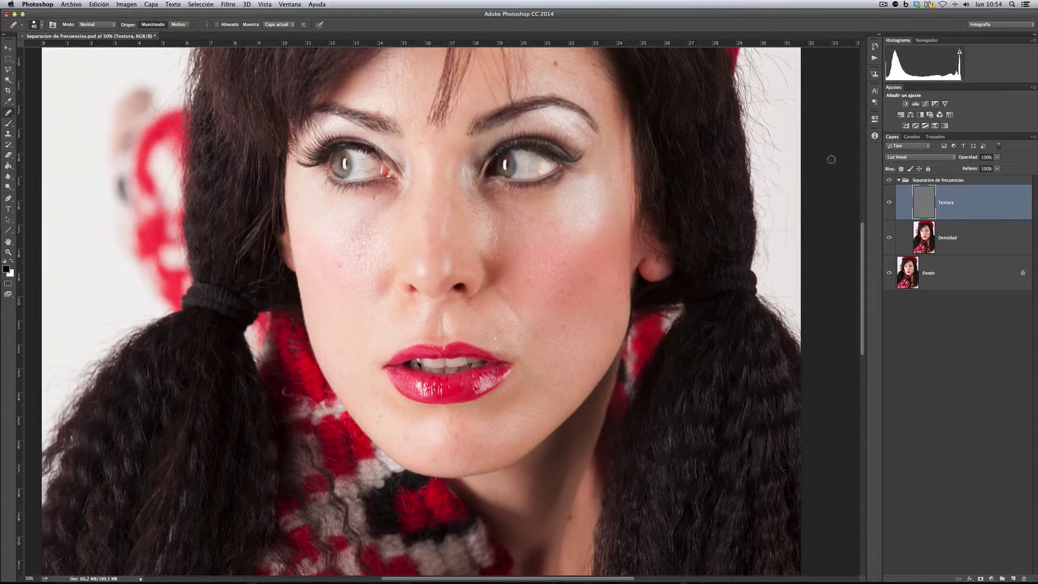
left_click(899, 181)
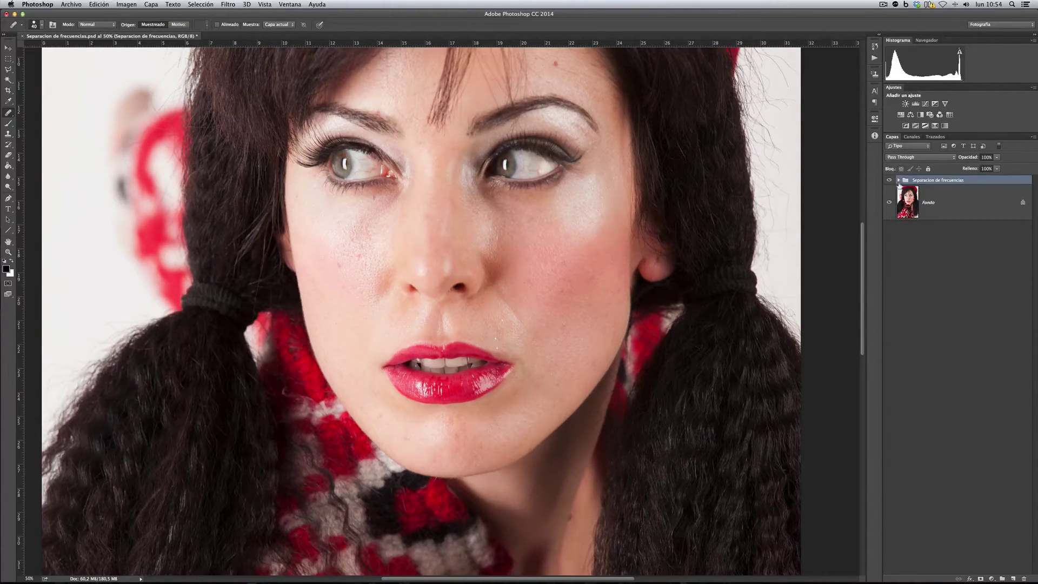
left_click(900, 181)
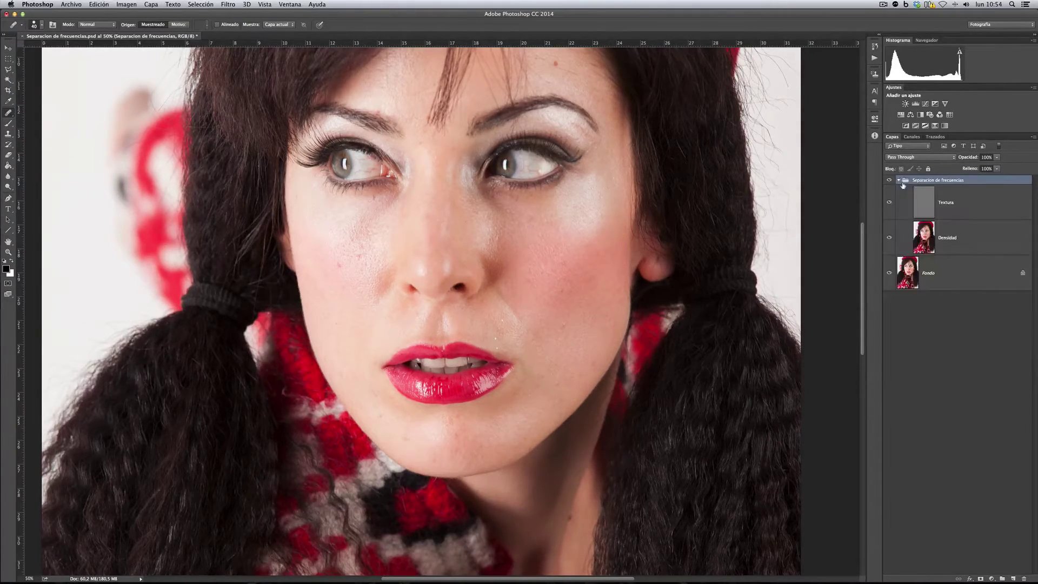
left_click(966, 211)
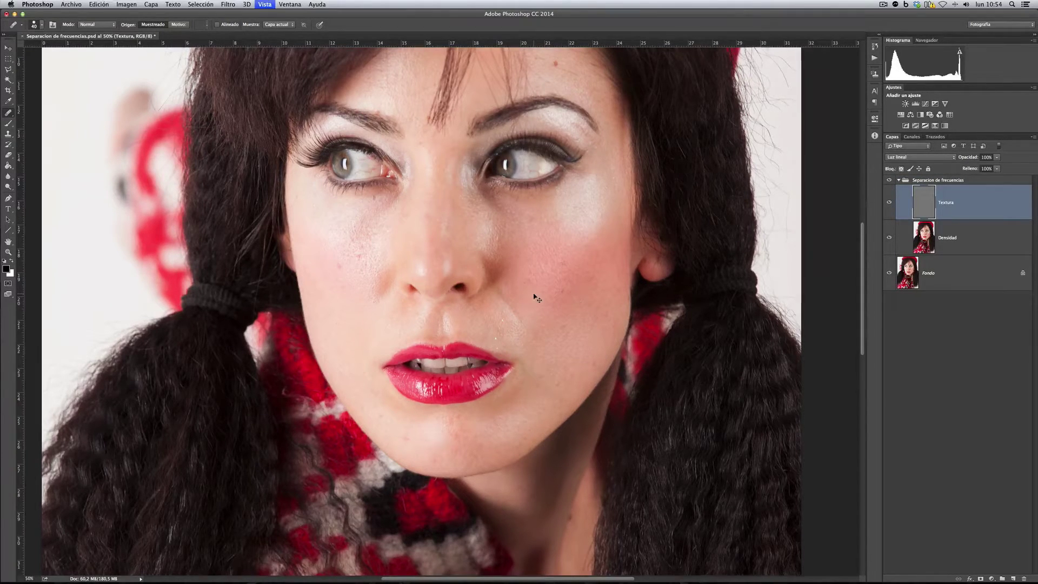
- Enlarge the Healing Brush to 45 px and heal the blemish on the cheek nearest the scarf-side hair, sampling clean skin beside it
key("super+plus")
key("super+plus")
key("super+plus")
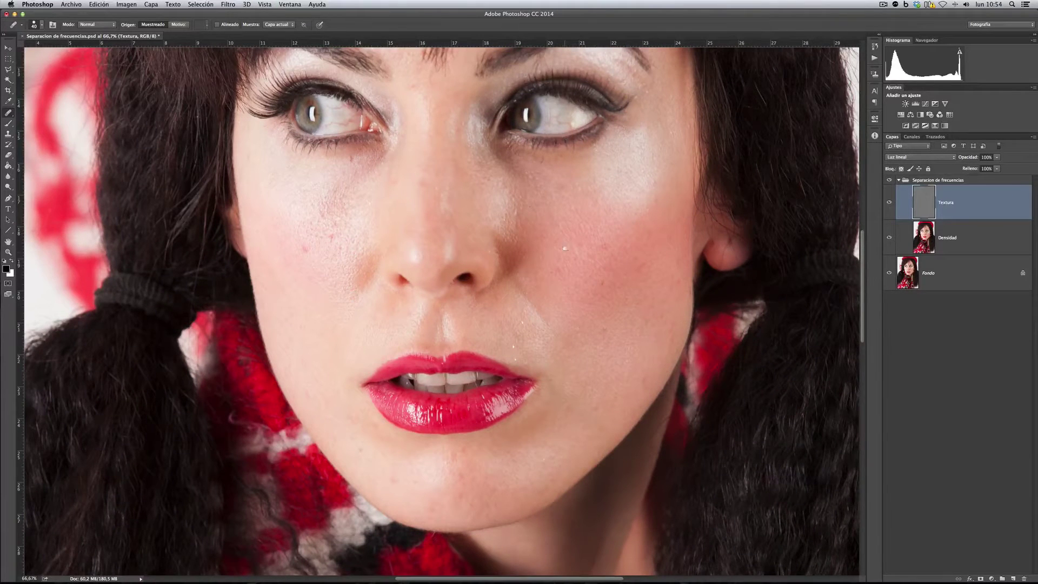
scroll(575, 268, "down", 5)
scroll(575, 268, "right", 7)
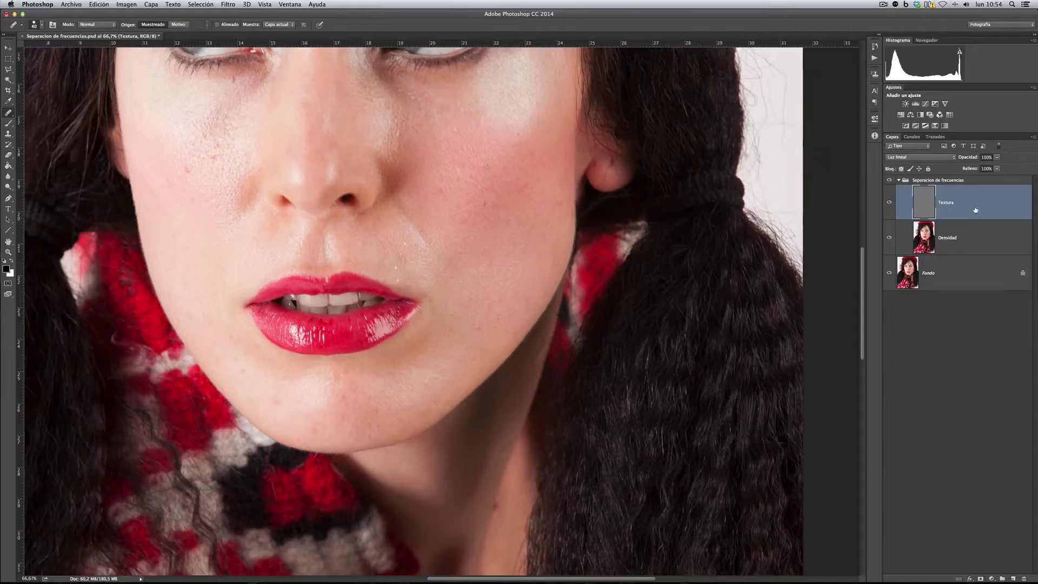
left_click(9, 112)
left_click(43, 119)
key("bracketright")
key("alt")
left_click(496, 241, "alt")
left_click(172, 171, "alt")
left_click(188, 170)
- Heal the chin blemish on the Textura layer with texture sampled just below it, and undo the last stroke
left_click(281, 405)
left_click(294, 427, "alt")
left_click(285, 403)
key("super+z")
right_click(11, 114)
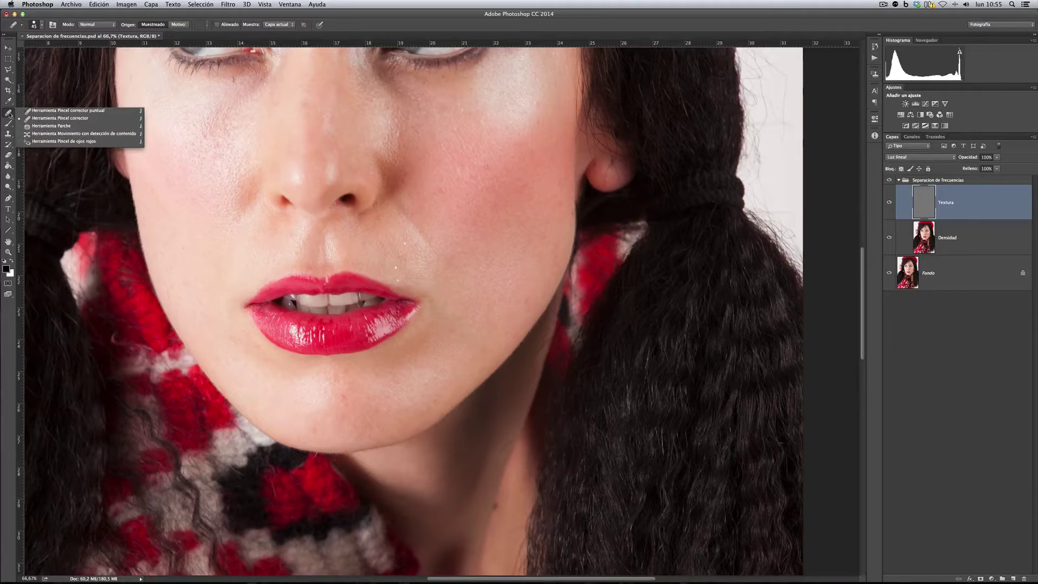
left_click(39, 118)
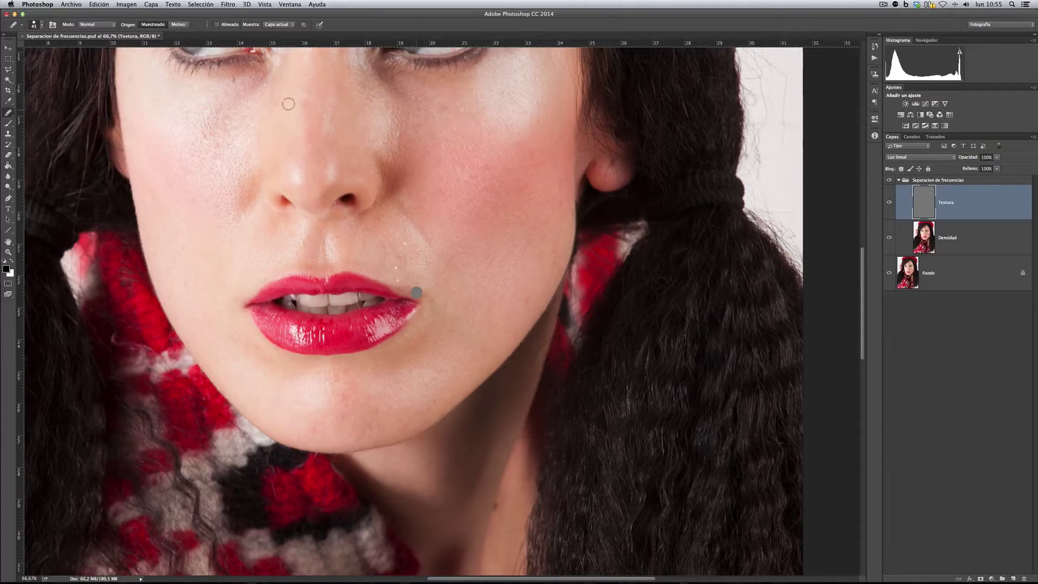
- Try healing a cheek spot with the sample source set to Todas, undo the stroke and restore Capa actual
left_click(291, 25)
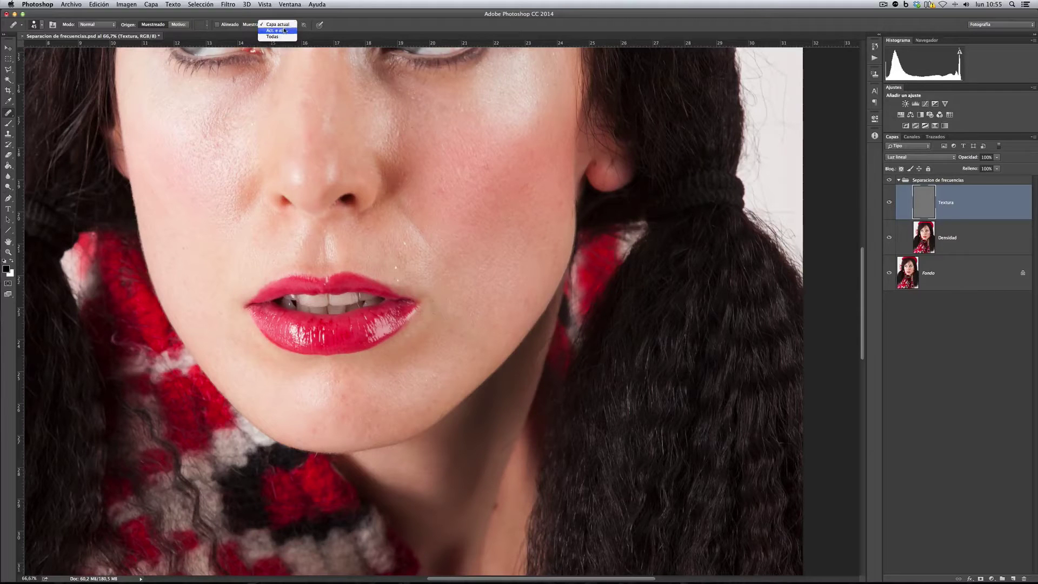
left_click(286, 24)
left_click(467, 208)
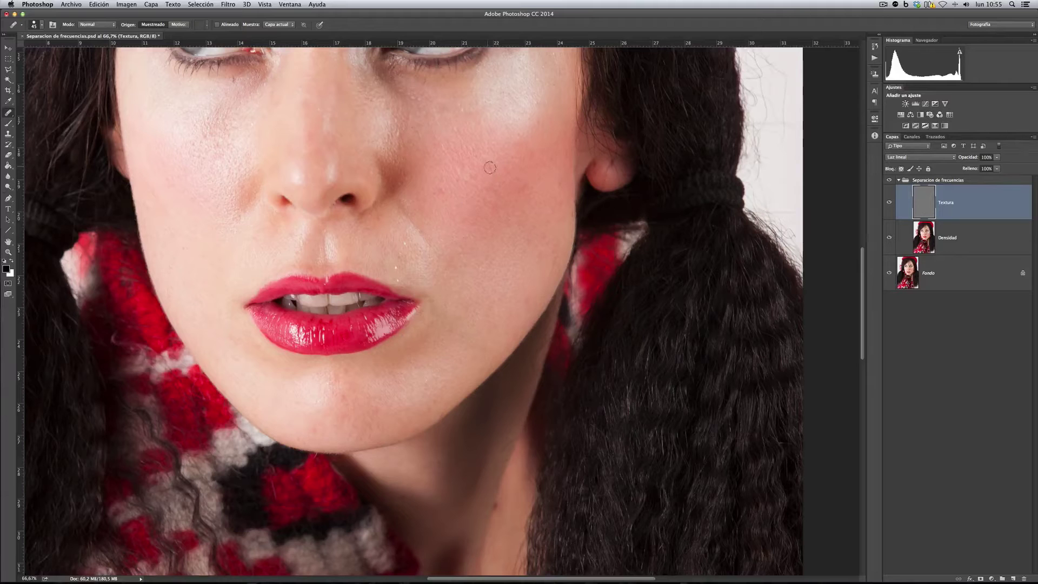
left_click(278, 24)
left_click(276, 37)
left_click_drag(517, 179, 525, 186)
key("super+z")
left_click(286, 24)
- Heal the skin texture along the fold between nose and mouth on the Textura layer, resampling clean skin nearby
left_click(417, 247, "alt")
left_click(410, 205, "alt")
left_click(422, 257)
left_click(431, 222)
left_click(403, 206, "alt")
left_click(432, 210)
left_click(396, 218, "alt")
left_click(422, 252)
left_click(419, 207)
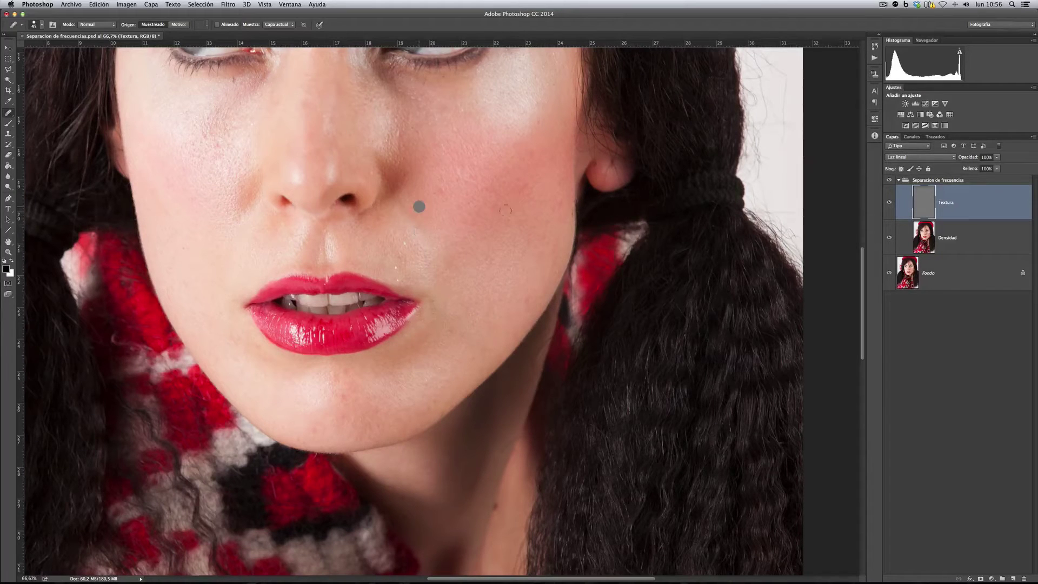
- Clone skin tone over the fold beside the nose on the Densidad layer, using the Clone Stamp at 45% opacity and 78% flow
left_click(969, 243)
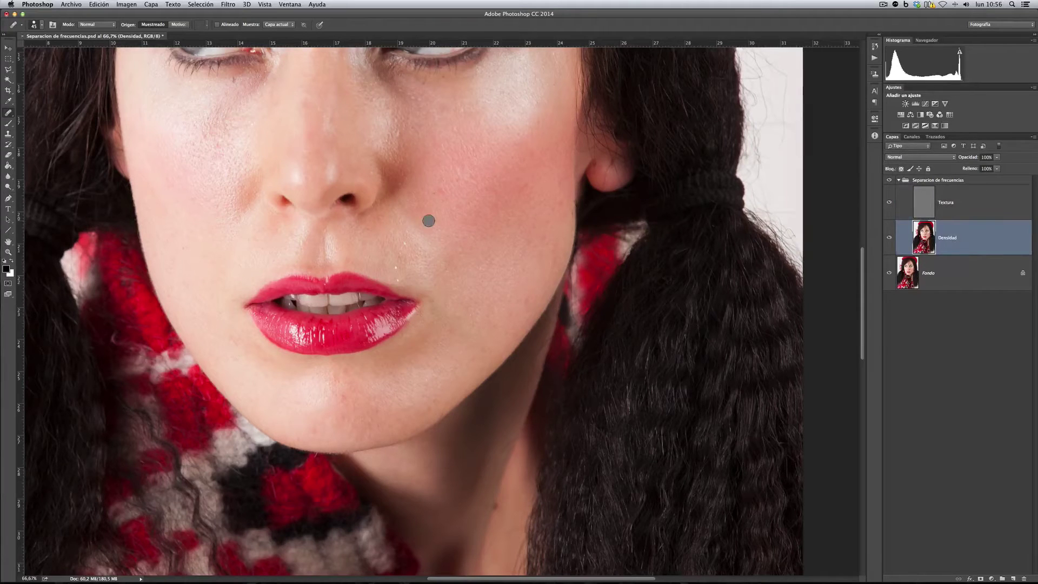
left_click(9, 134)
left_click(295, 174, "alt")
left_click(428, 225, "alt")
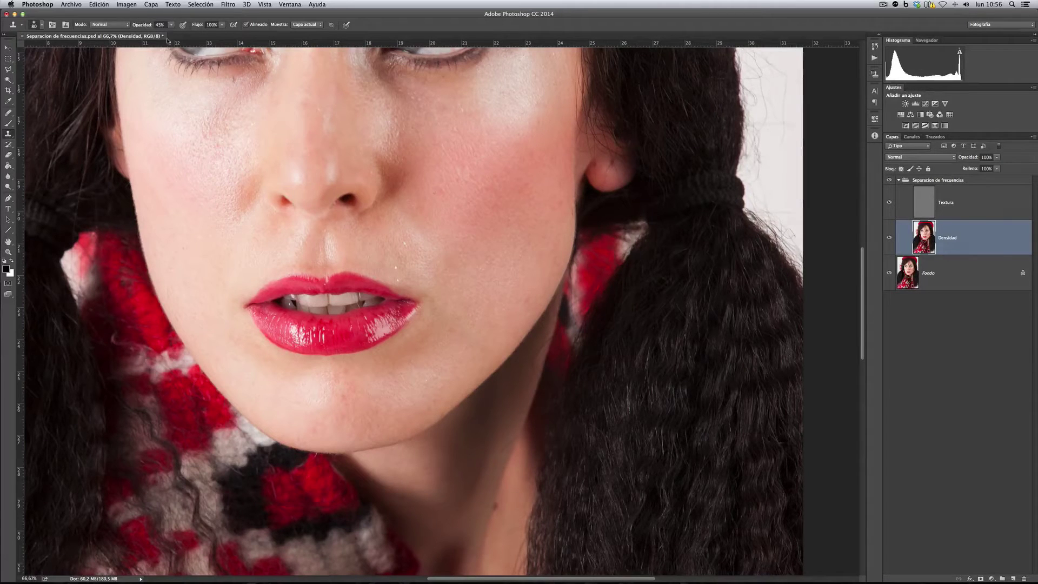
left_click_drag(193, 27, 188, 22)
left_click(440, 228, "alt")
mouse_move(418, 234)
left_mouse_down()
mouse_move(411, 227)
mouse_move(427, 246)
mouse_move(399, 214)
left_mouse_up()
- Return to the Healing Brush on the Textura layer and sample skin texture beside the nose
key("alt+bracketright")
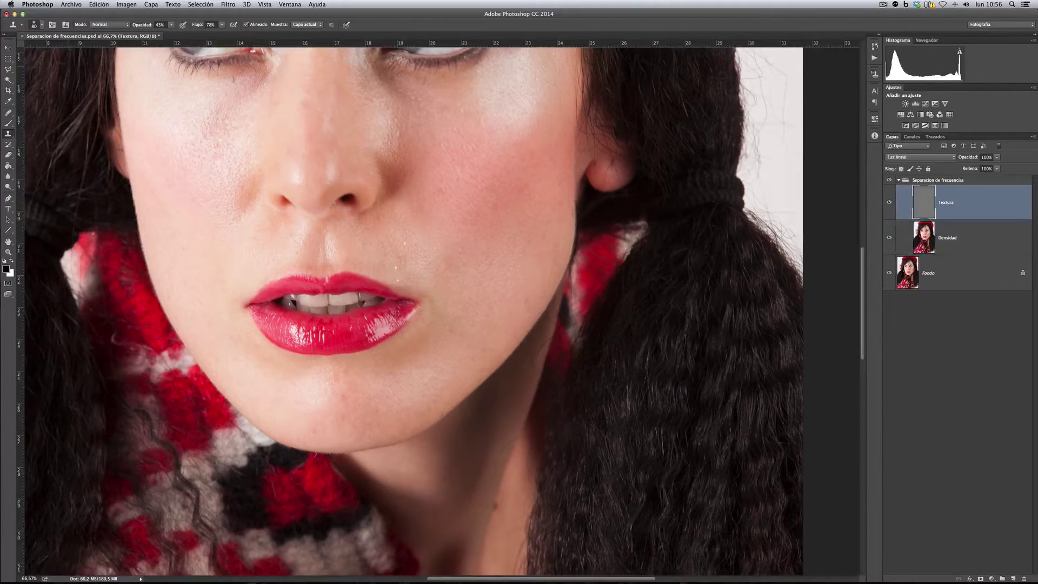
left_click(9, 115)
left_click(9, 124)
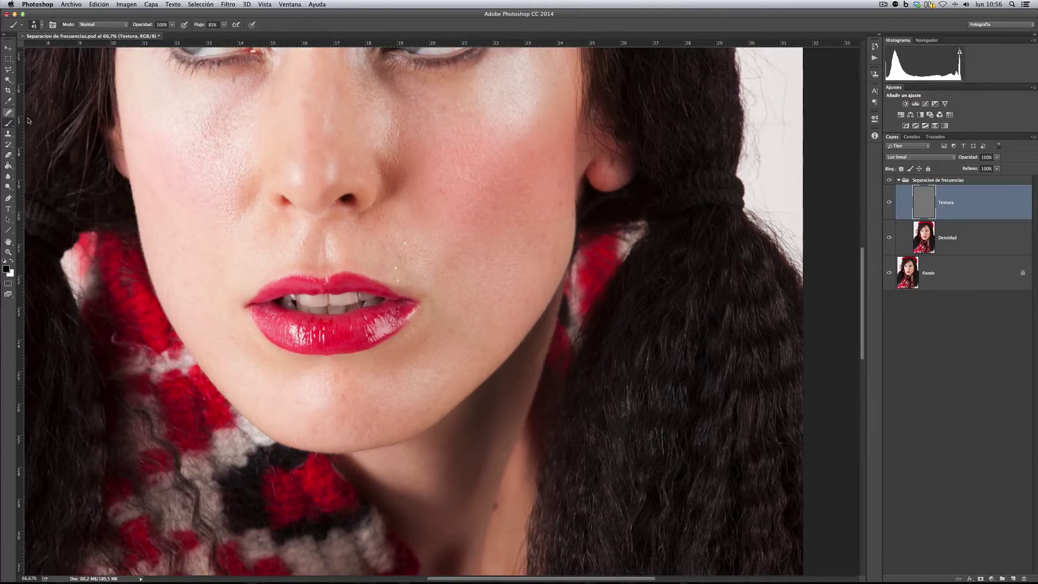
left_click(381, 217, "alt")
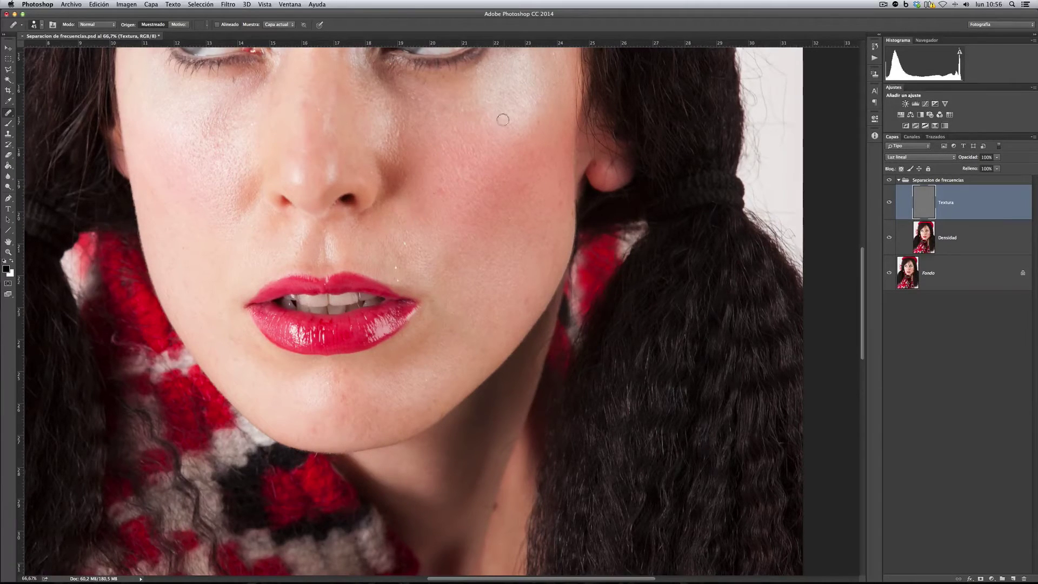
- Lighten the shadow under the eye on the picture's right by cloning nearby cheek tone on the Densidad layer
scroll(510, 266, "up", 5)
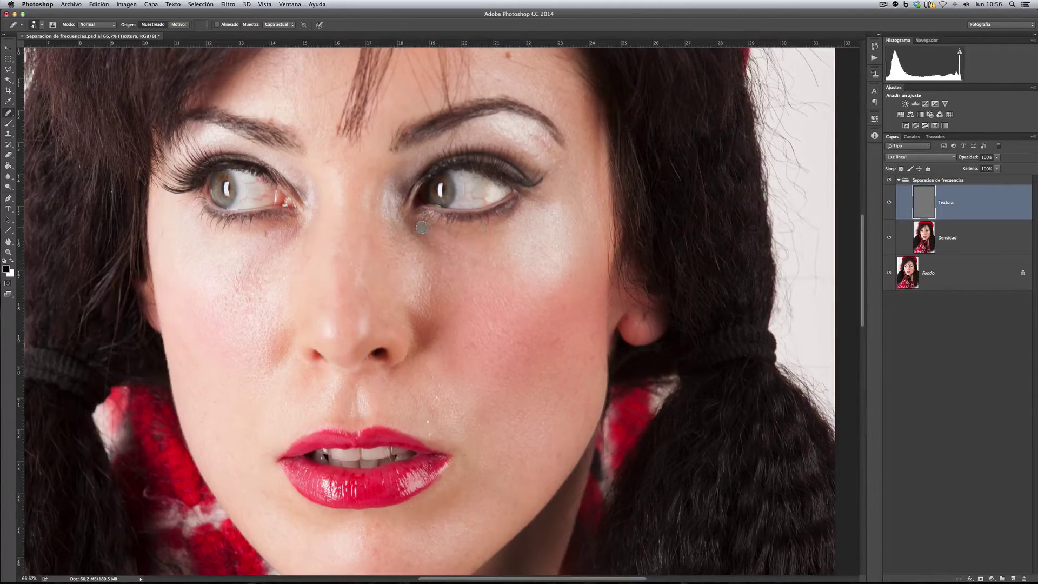
left_click(951, 243)
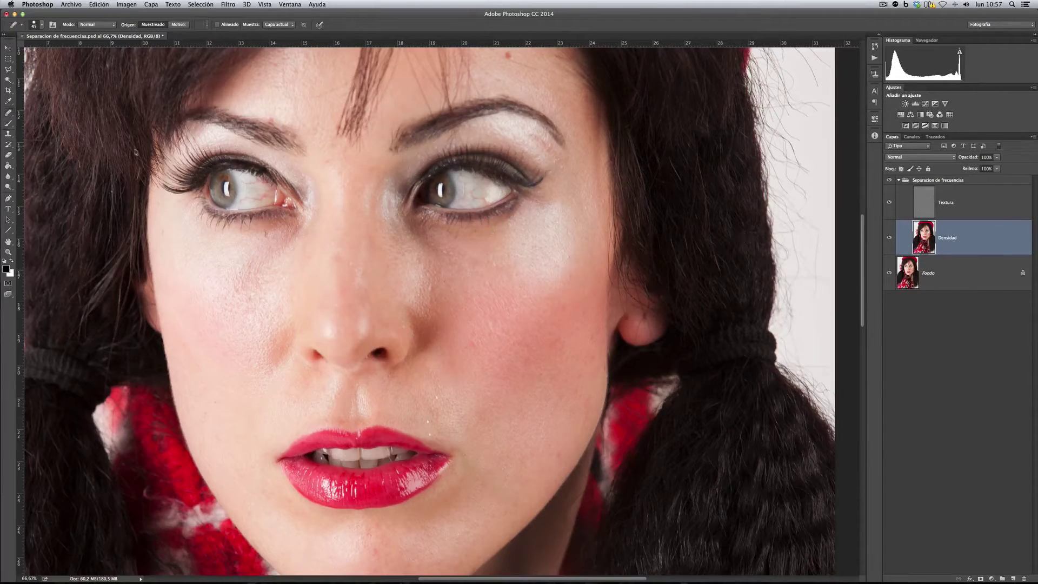
left_click(8, 133)
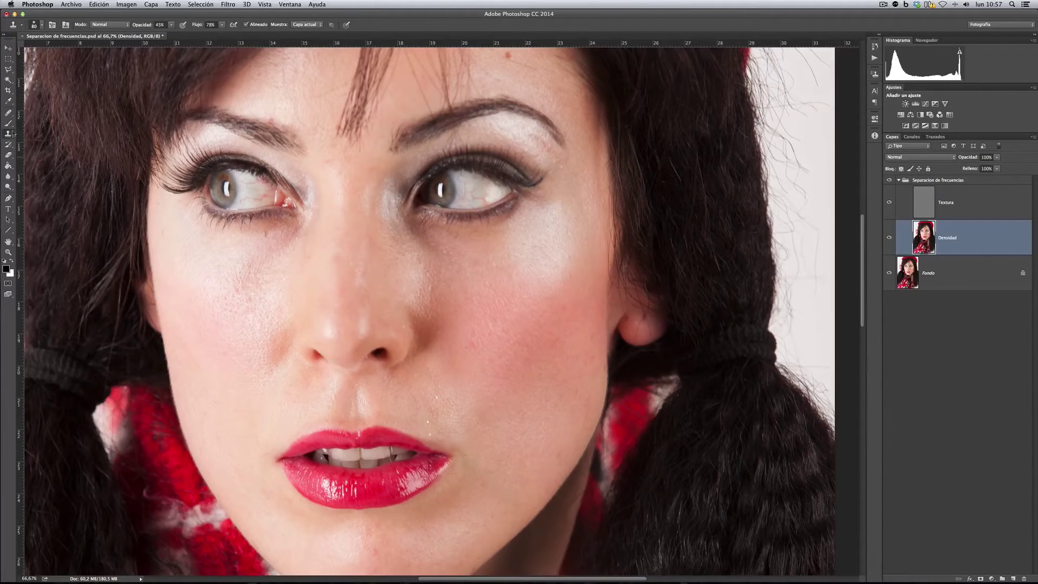
left_click(454, 270, "alt")
mouse_move(447, 247)
left_mouse_down()
mouse_move(404, 226)
mouse_move(480, 231)
mouse_move(431, 229)
left_mouse_up()
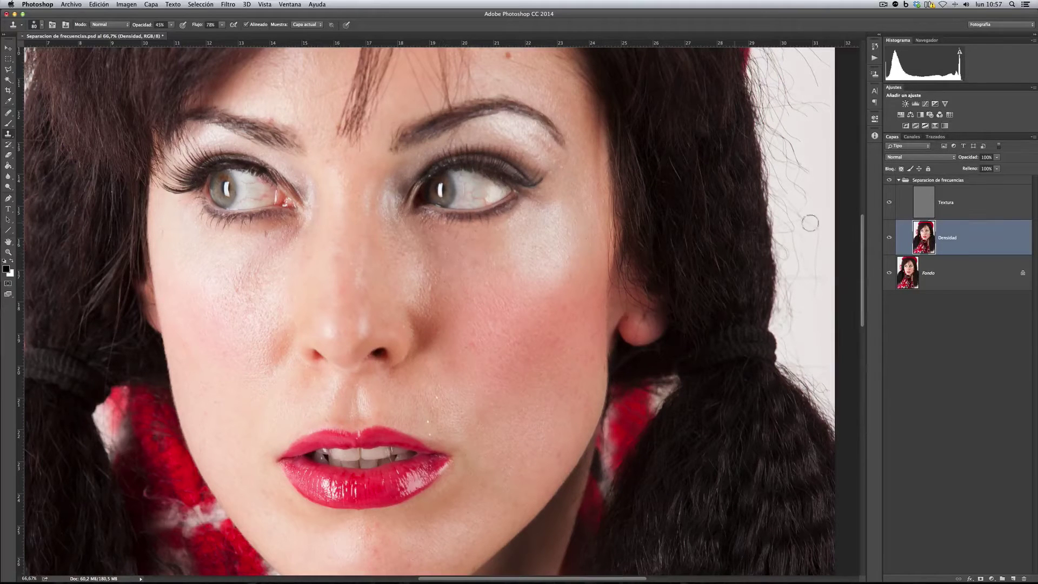
- Heal the texture under the same eye on the Textura layer, and toggle the group's visibility to compare the retouch
left_click(941, 216)
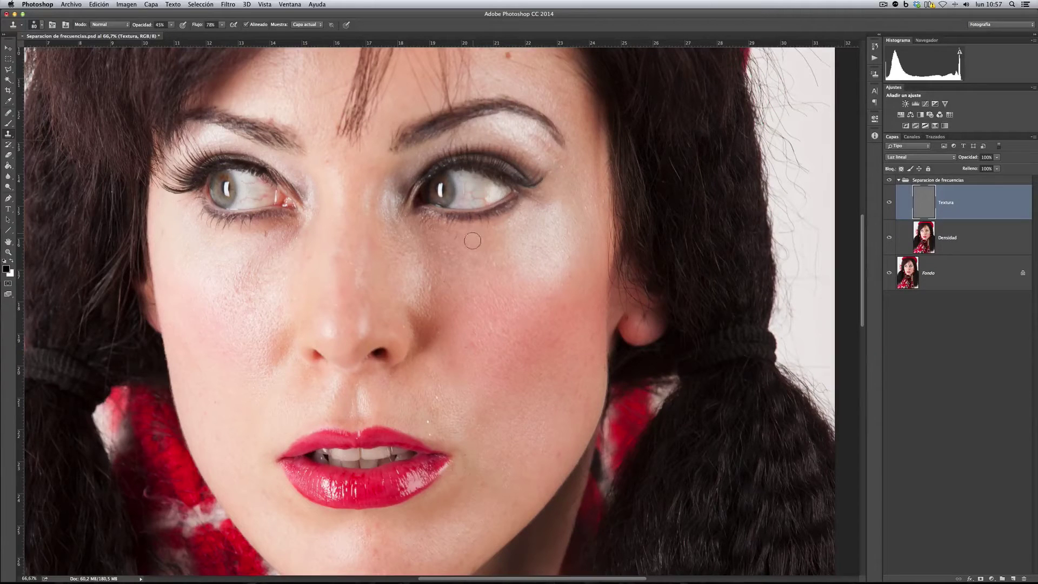
key("j")
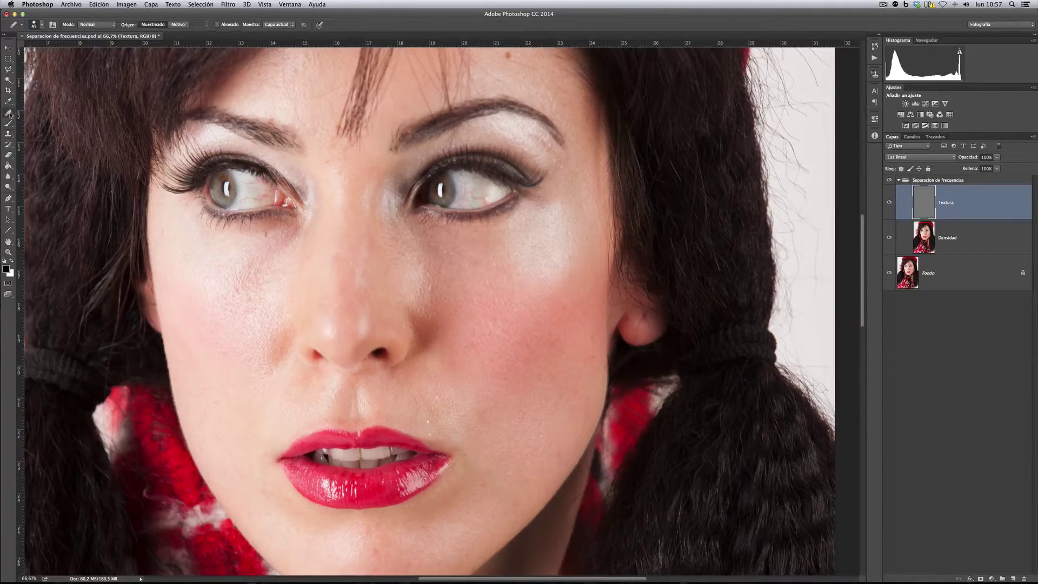
left_click(458, 232, "alt")
left_click(890, 180)
left_click(890, 181)
- Clone clean skin tone over the dark circle under the eye on the picture's left on the Densidad layer
left_click(957, 245)
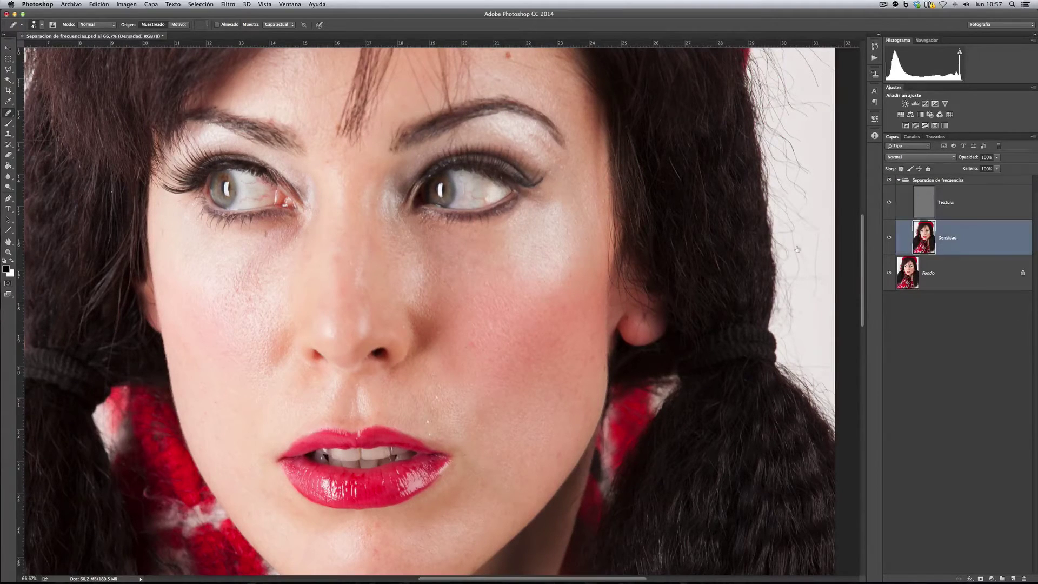
left_click(8, 134)
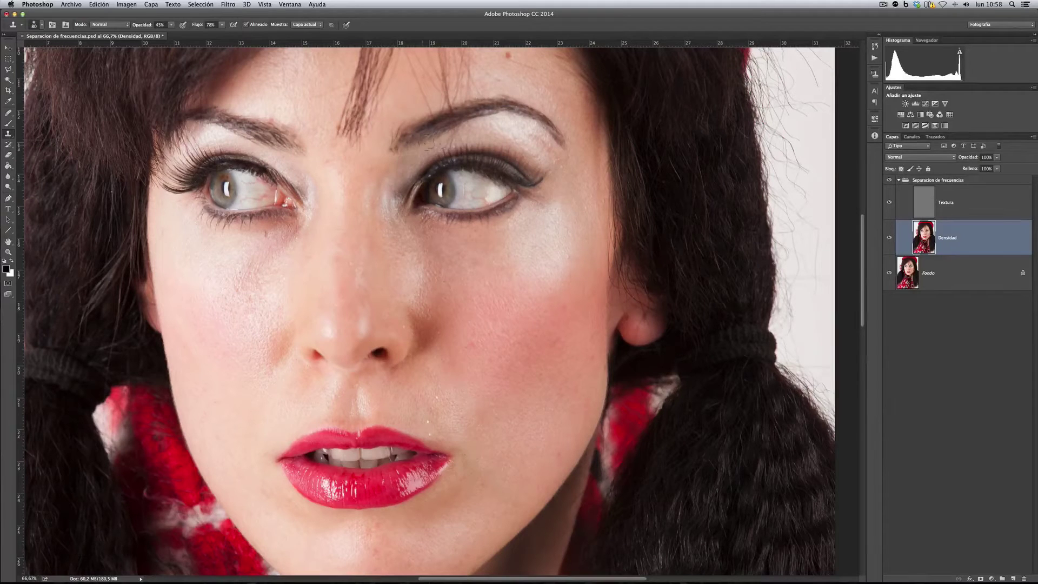
left_click(289, 267, "alt")
mouse_move(295, 237)
left_mouse_down()
mouse_move(300, 224)
mouse_move(254, 248)
mouse_move(262, 237)
mouse_move(300, 226)
mouse_move(243, 293)
left_mouse_up()
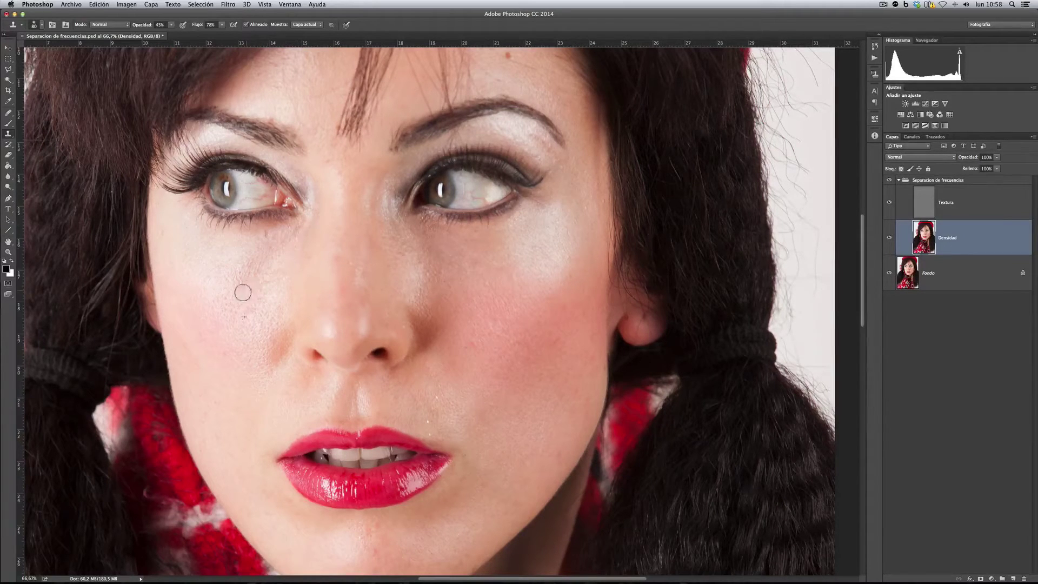
- Heal the texture marks under the eye on the picture's left and on both cheeks with the Healing Brush on the Textura layer
left_click(968, 214)
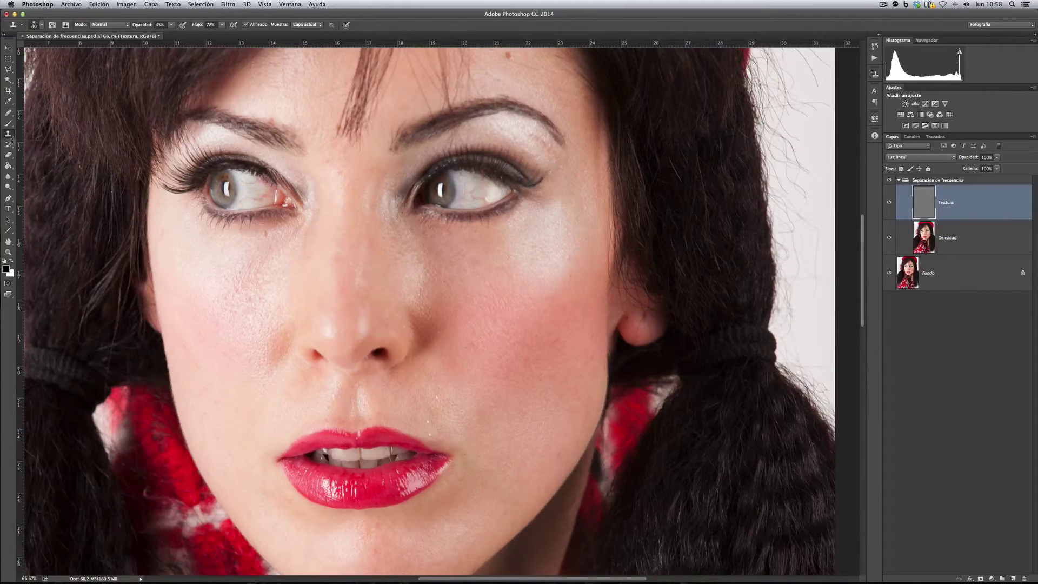
left_click(8, 113)
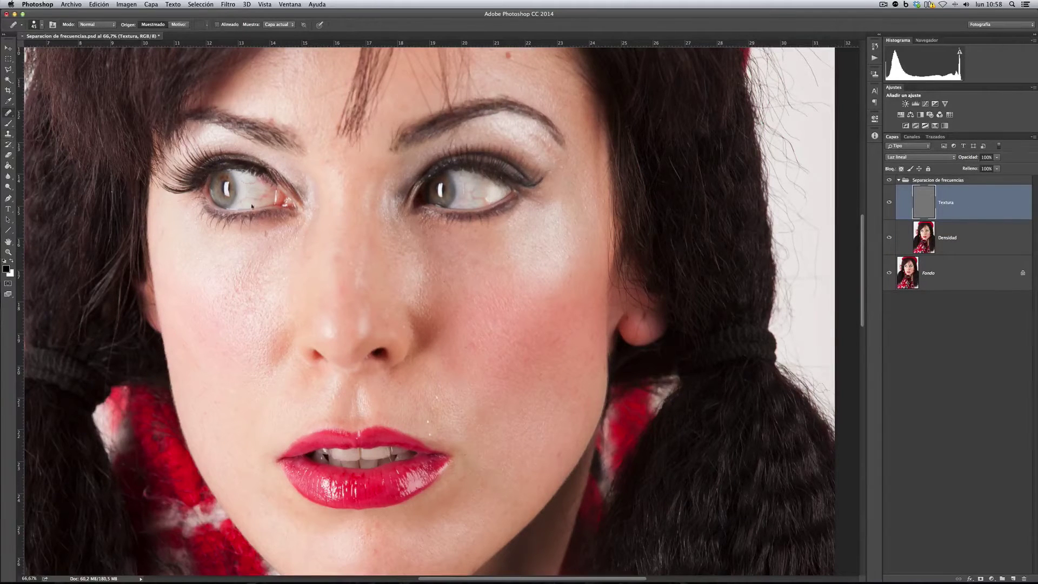
left_click(263, 237, "alt")
left_click(265, 234)
left_click(209, 313)
left_click_drag(448, 398, 433, 409)
left_click_drag(479, 344, 472, 346)
- Heal the texture marks near the eyebrow on the picture's right and the spot on the forehead above it
left_click(541, 149)
left_click(536, 153)
left_click(535, 154)
scroll(576, 163, "up", 5)
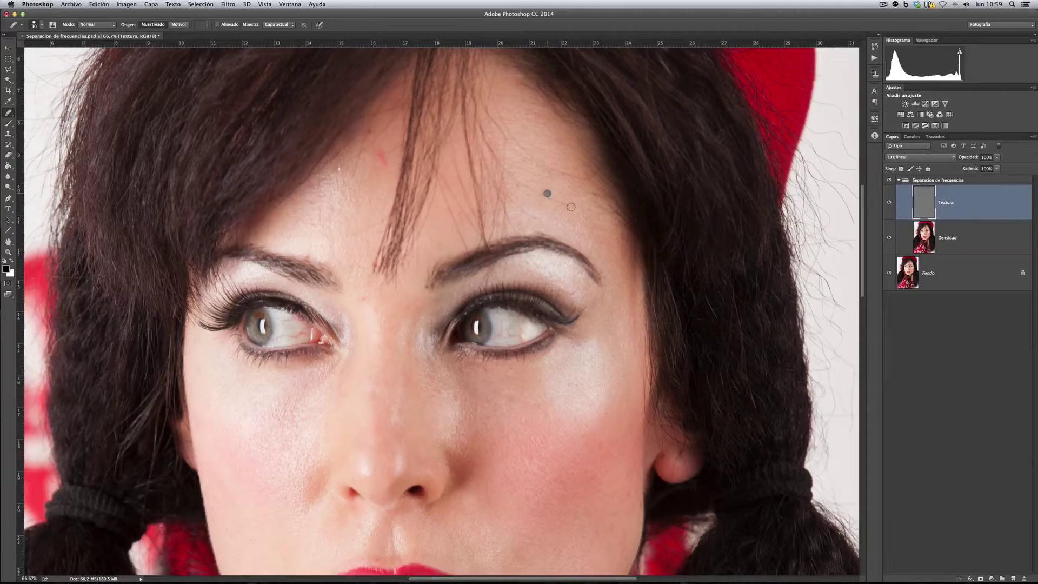
left_click(547, 194)
- Clone clean skin tone over the discoloured spots on the forehead with the Clone Stamp on the Densidad layer
left_click(964, 244)
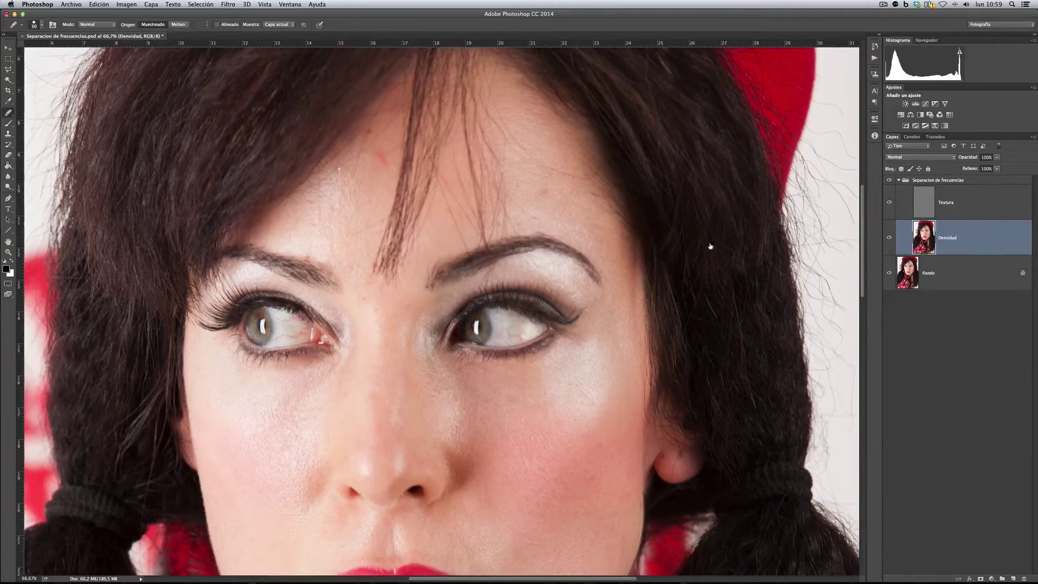
key("s")
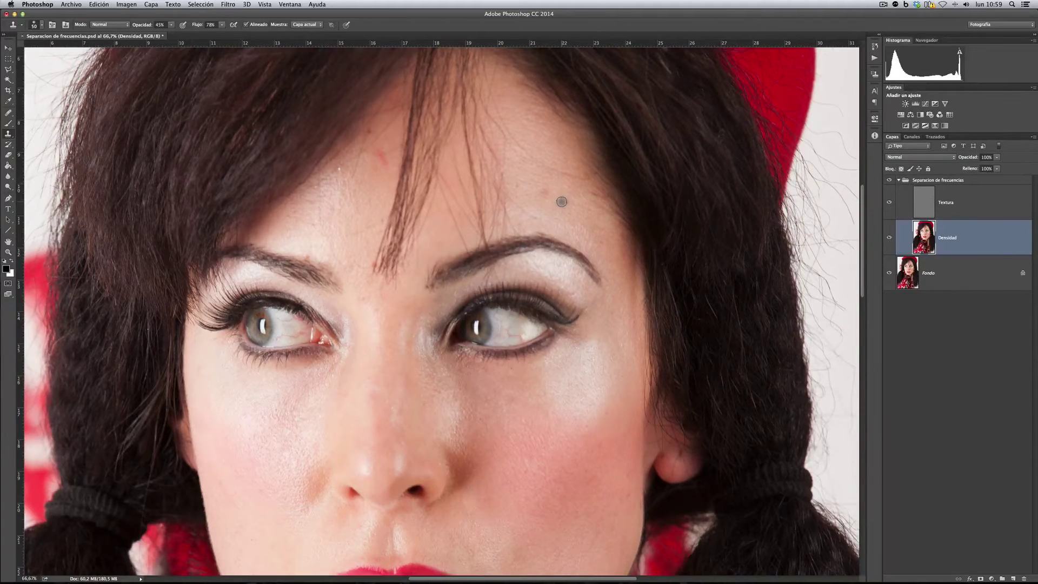
left_click(560, 197, "alt")
left_click(372, 162)
- Heal the remaining texture marks on the forehead, chin and lower cheek with the Healing Brush on the Textura layer
left_click(957, 204)
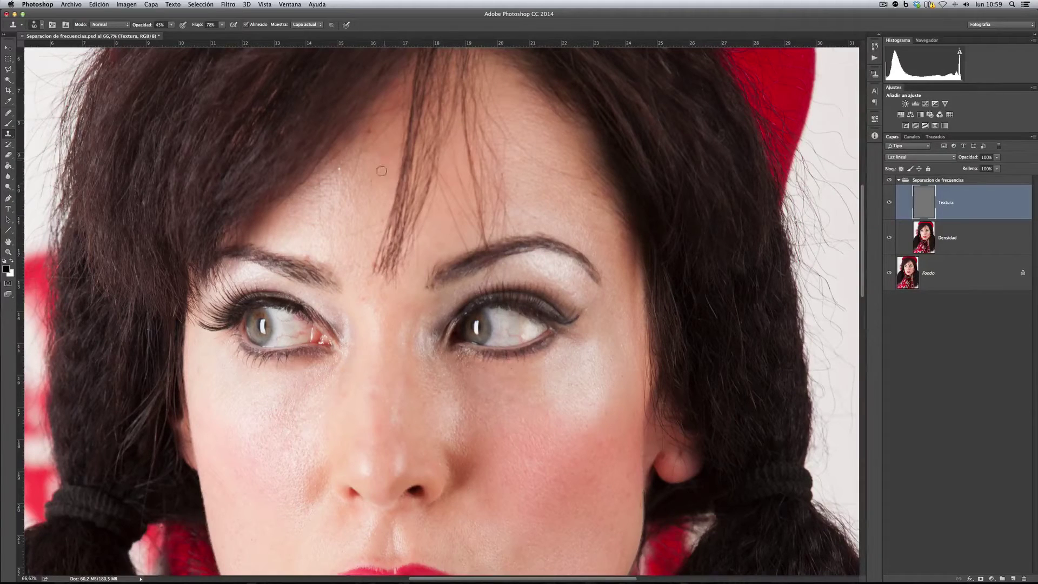
key("j")
key("j")
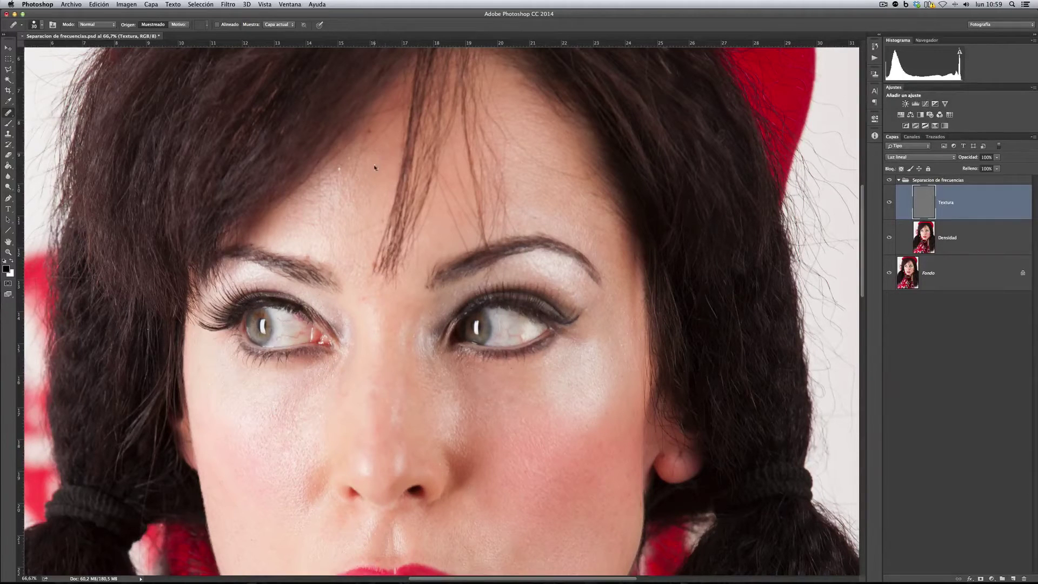
left_click_drag(454, 403, 465, 142)
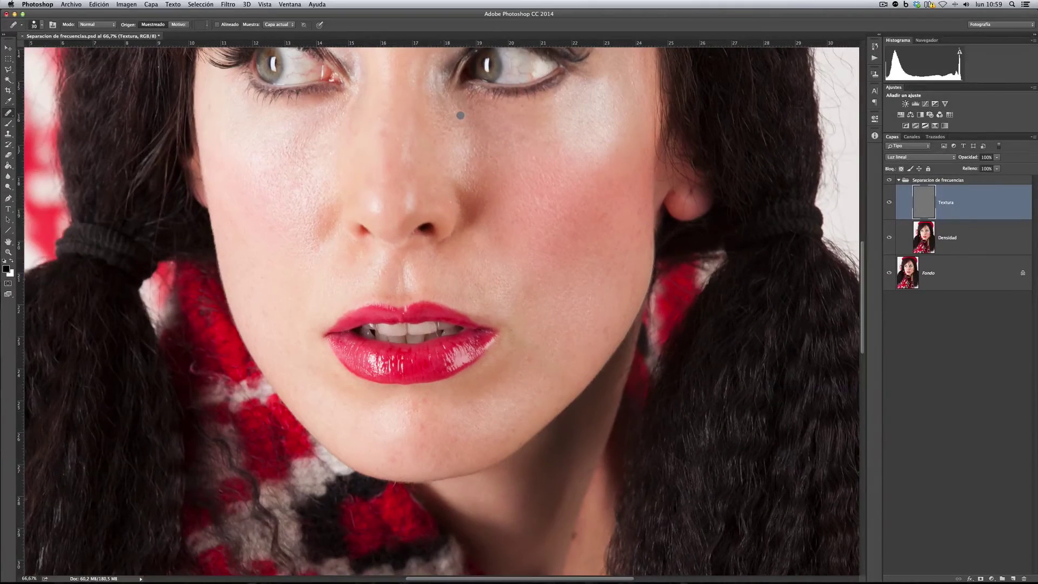
left_click(423, 427)
left_click(542, 346)
- Switch to the Clone Stamp, return to the Textura layer, and toggle the Separacion de frecuencias group's visibility to compare the retouch
left_click(975, 248)
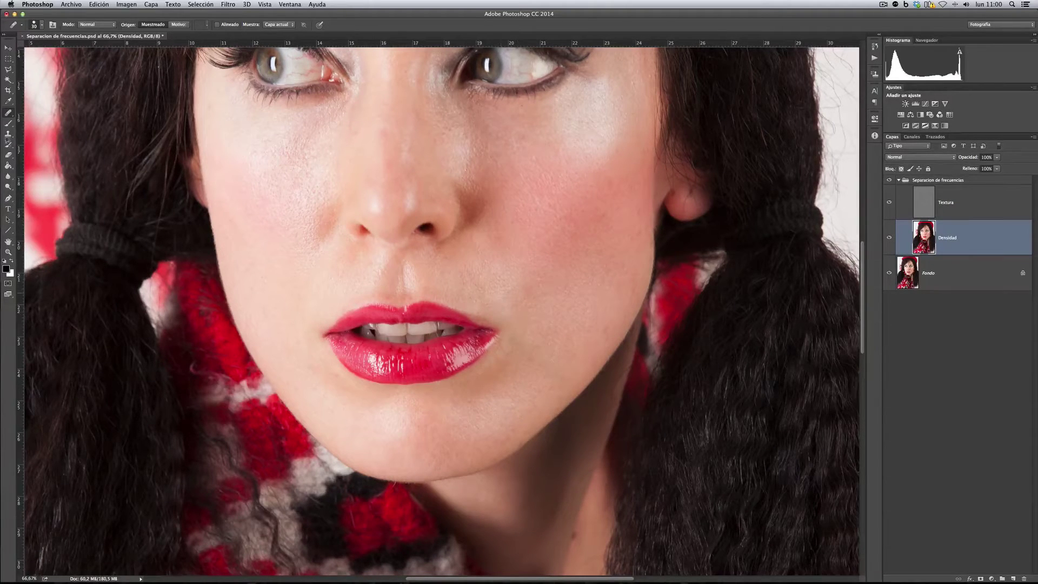
left_click(8, 135)
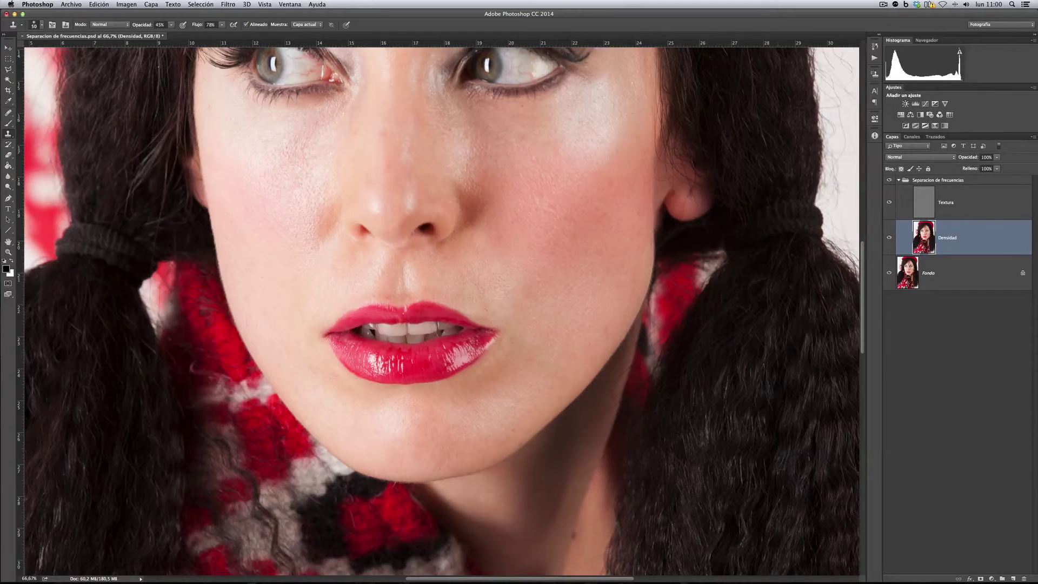
key("alt+bracketright")
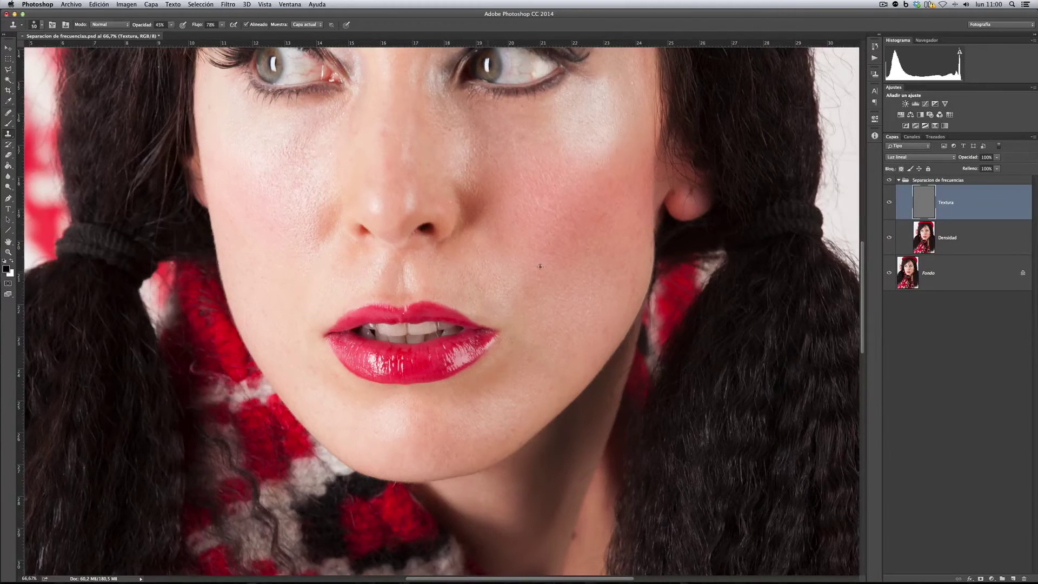
key("y")
key("s")
left_click(889, 181)
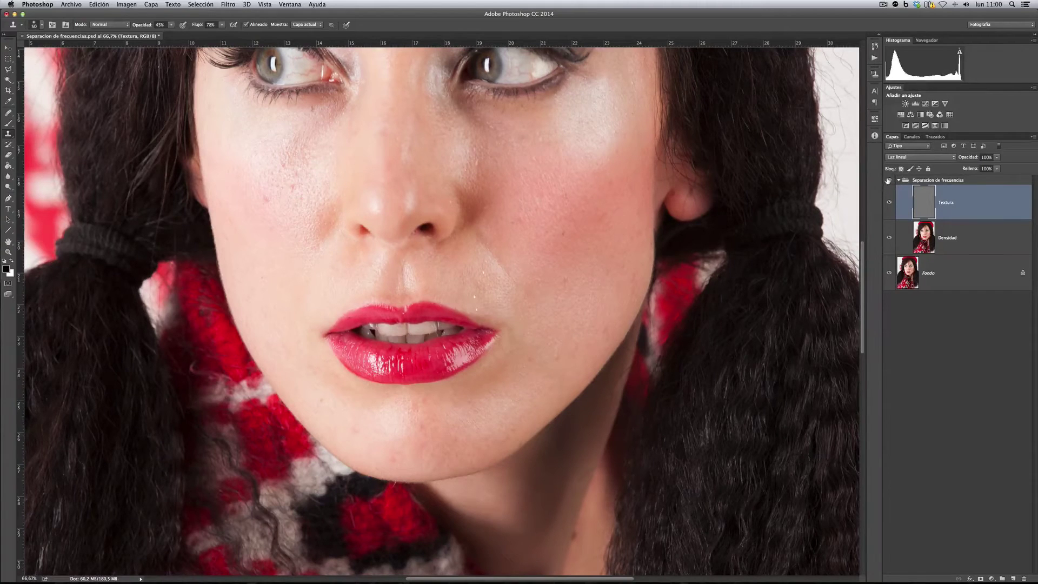
left_click(890, 180)
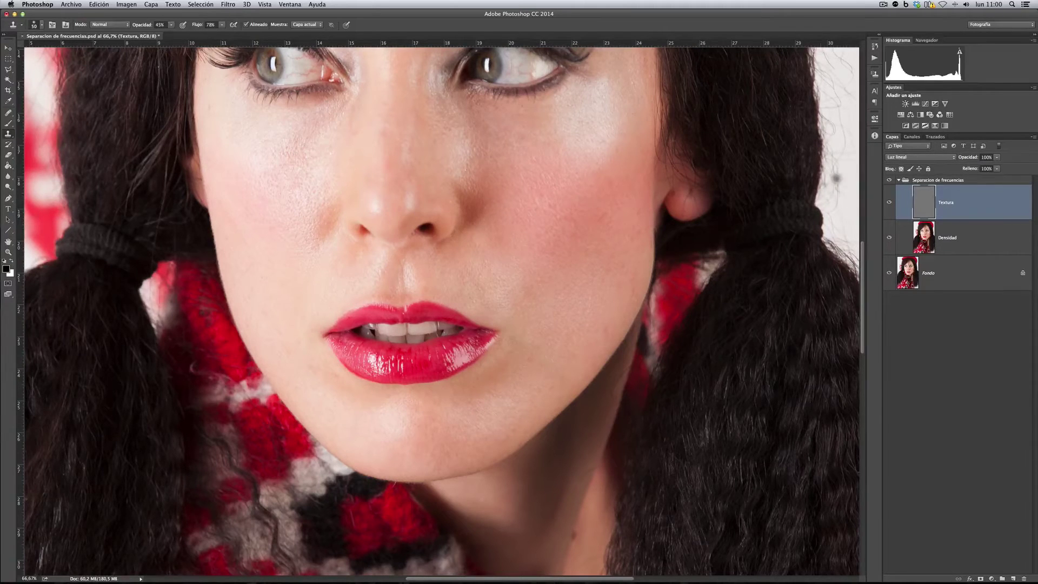
- Sample skin tone under the eye on the picture's right and clone it over the cheek on the Densidad layer
left_click(963, 236)
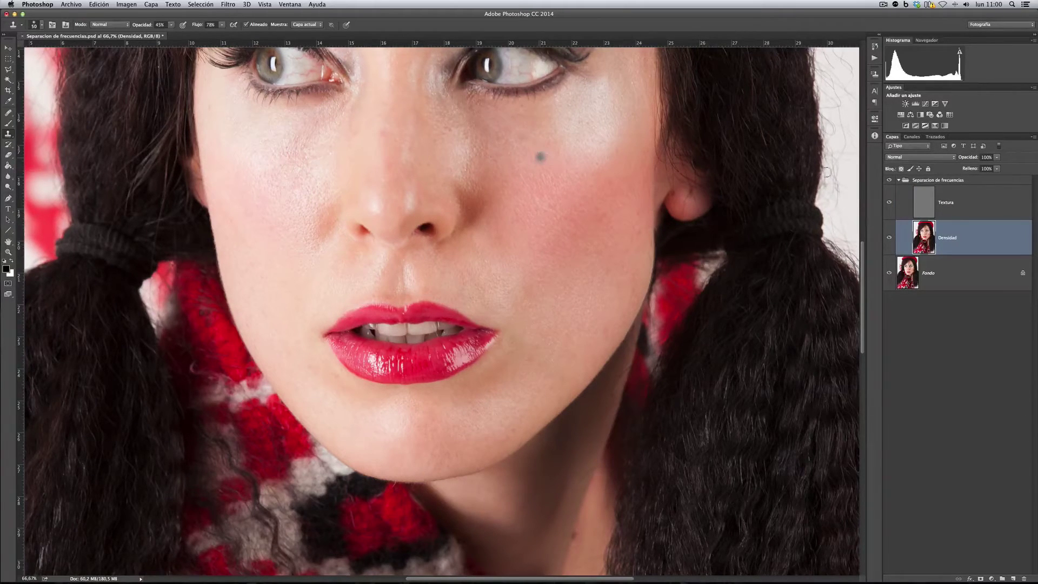
left_click(532, 157, "alt")
scroll(480, 249, "up", 5)
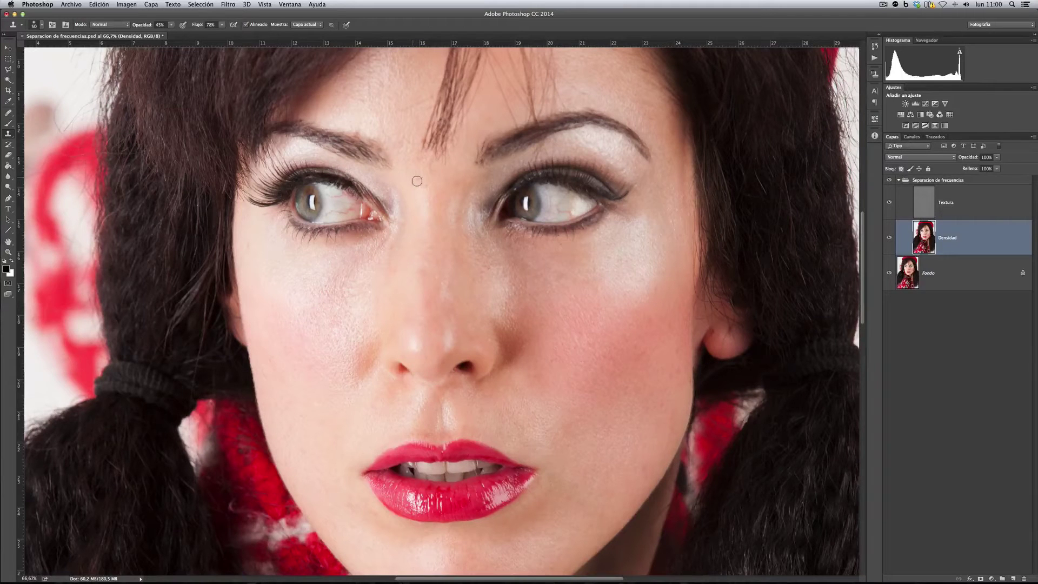
left_click_drag(597, 287, 569, 375)
left_click_drag(533, 276, 555, 201)
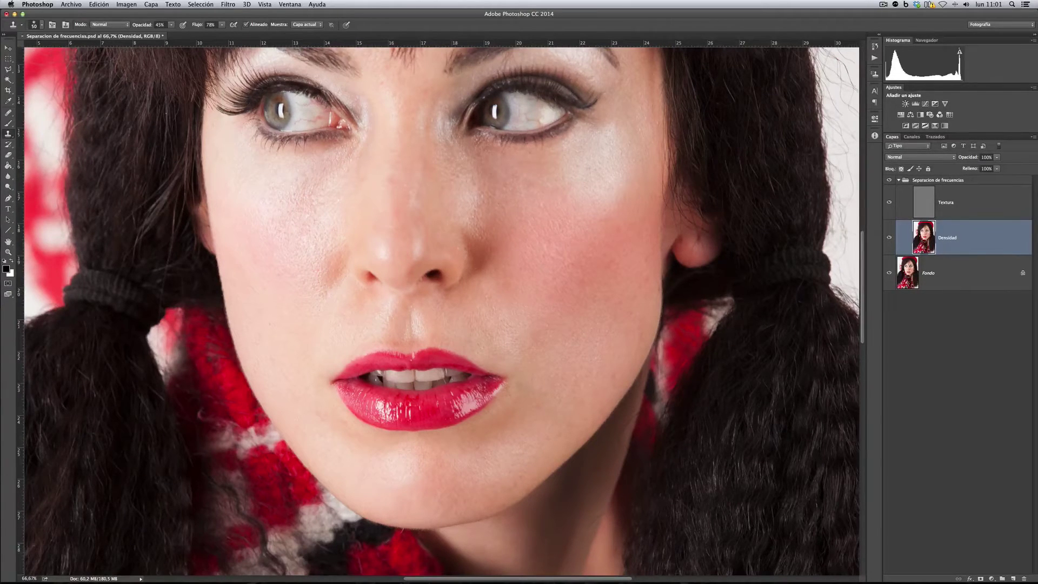
- Switch to the Mixer Brush on the Densidad layer, enlarge it to 250 px and check its hardness
left_click(8, 124)
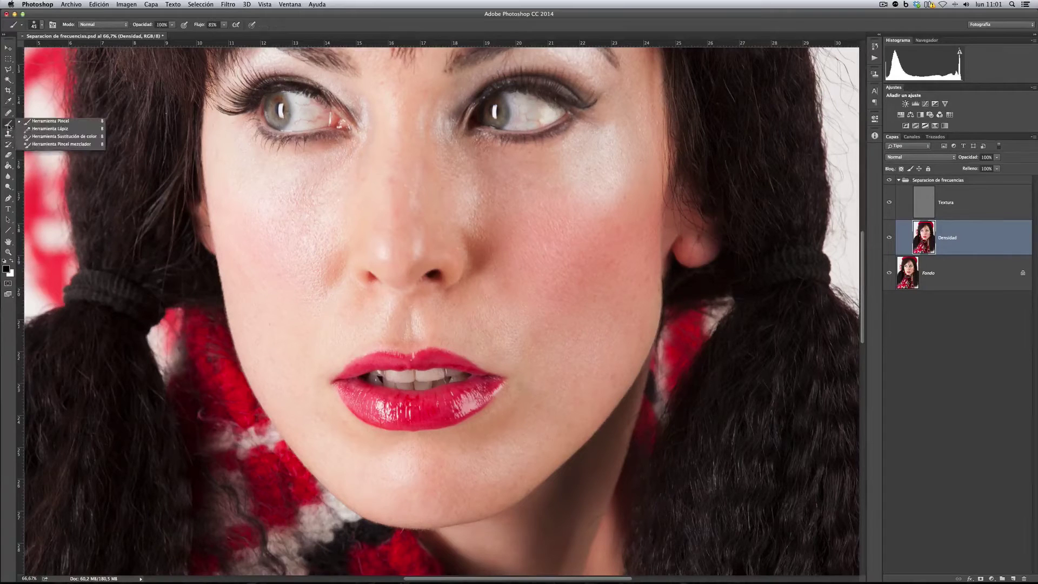
left_click(60, 144)
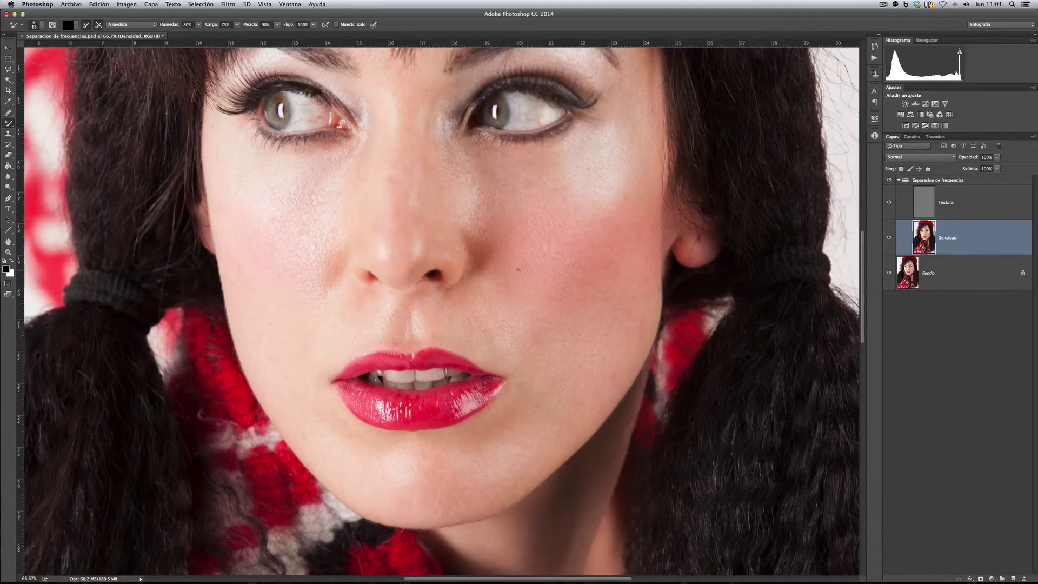
key("bracketright")
key("bracketright")
key("bracketright")
key("bracketright")
key("bracketright")
key("bracketright")
key("bracketright")
key("bracketright")
key("bracketright")
key("bracketright")
key("bracketright")
key("bracketright")
key("bracketright")
key("bracketright")
left_click(40, 26)
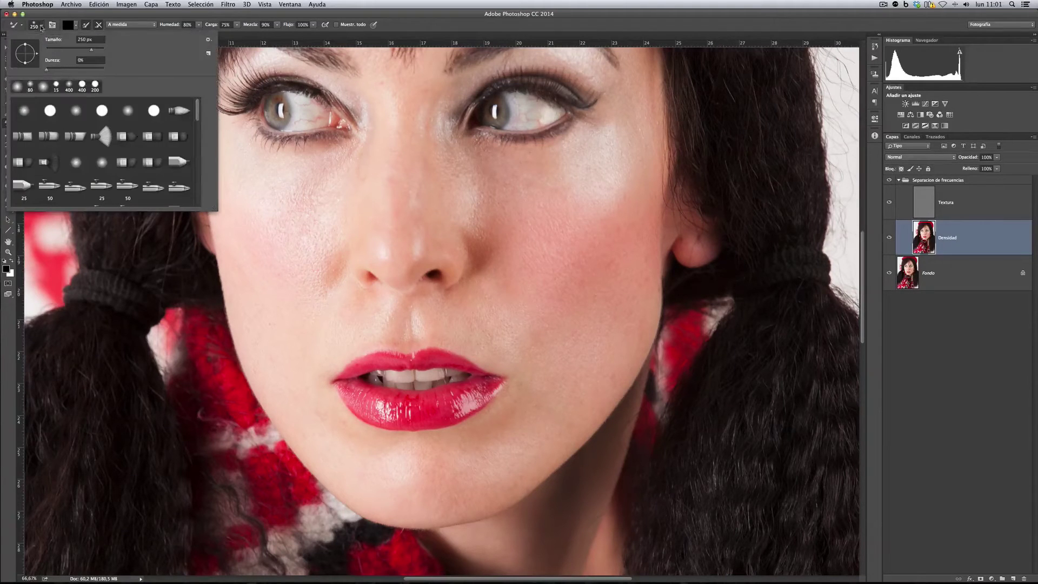
left_click(168, 17)
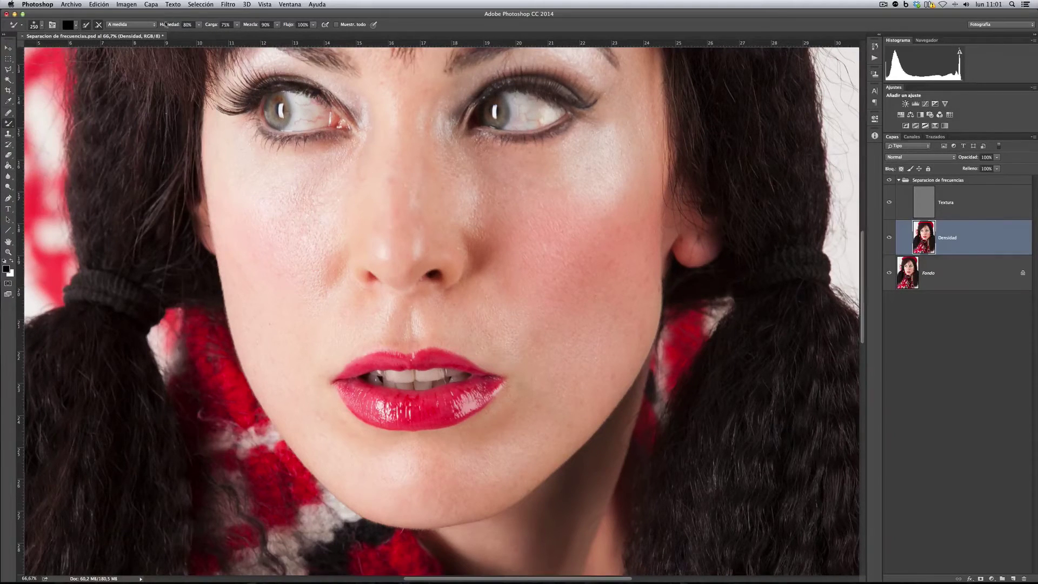
- Set the Mixer Brush to 24% wet, 23% load, 24% mix and 76% flow, and clean the brush
left_click(264, 26)
left_click_drag(175, 26, 154, 25)
left_click_drag(219, 25, 203, 26)
left_click(248, 26)
left_click_drag(251, 26, 239, 26)
left_click_drag(223, 22, 285, 26)
type("76")
key("shift+Tab")
left_click(77, 25)
left_click(92, 42)
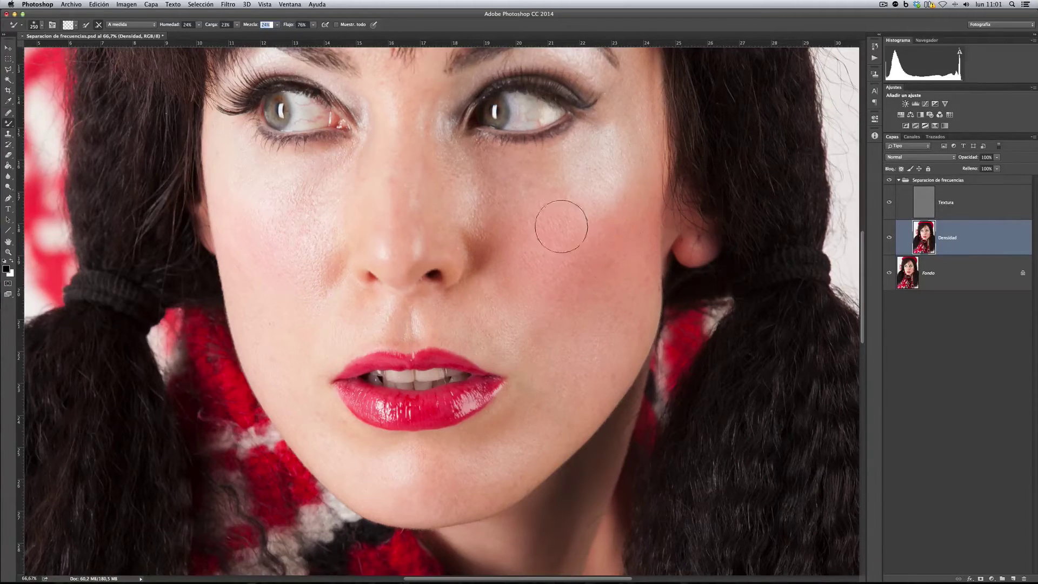
- Blend the bright cheek patch under the eye on the picture's right with the Mixer Brush, reducing it to 90 px for finer areas
left_click(603, 203)
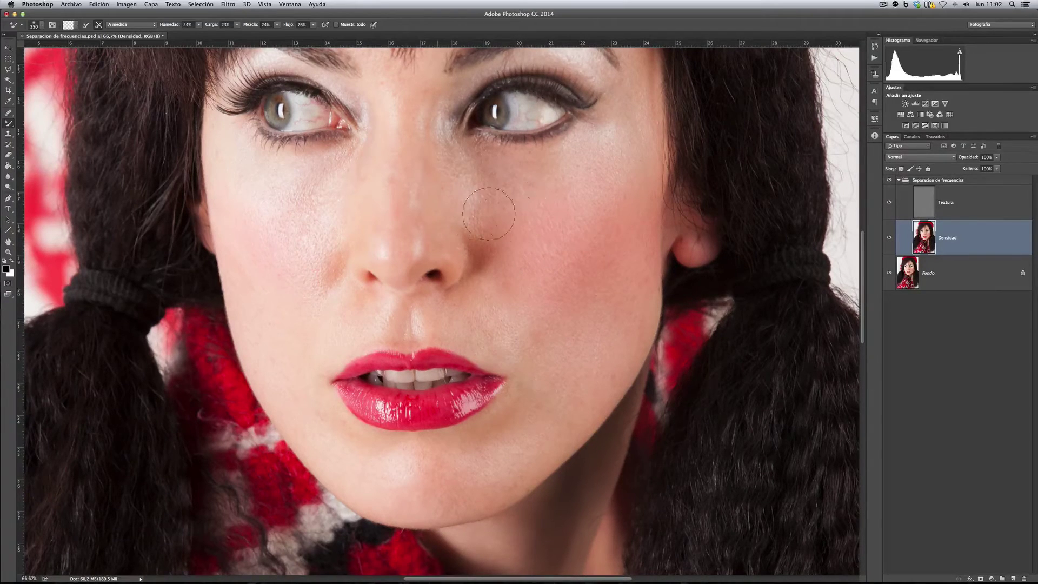
key("bracketleft")
key("bracketleft")
key("bracketleft")
key("bracketleft")
key("bracketleft")
key("bracketleft")
left_click_drag(403, 157, 425, 323)
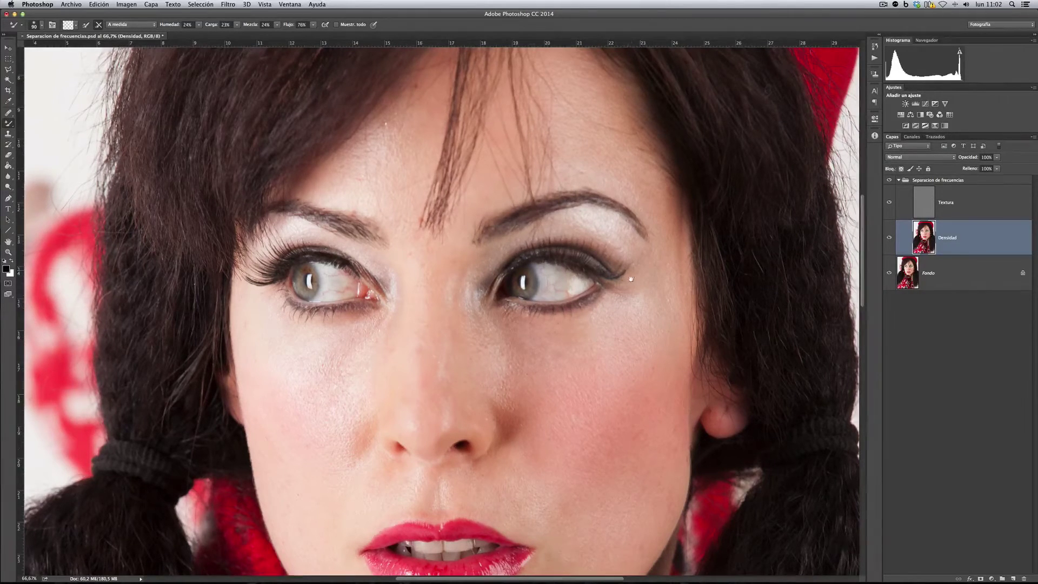
left_click_drag(622, 277, 563, 193)
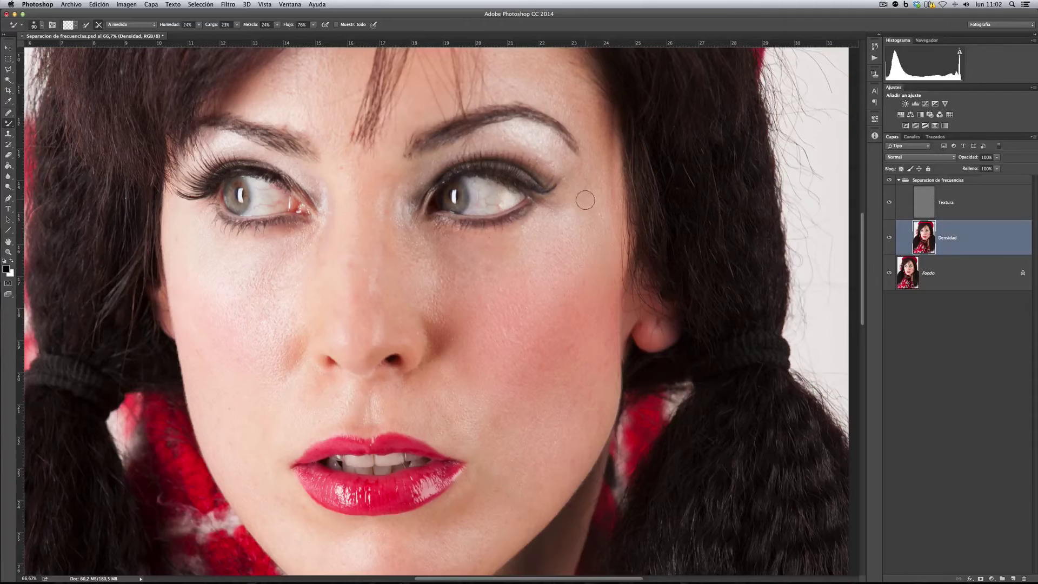
- Inspect the lower face and toggle the Separacion de frecuencias group's visibility to compare the blended tones
scroll(484, 298, "down", 6)
scroll(484, 298, "left", 2)
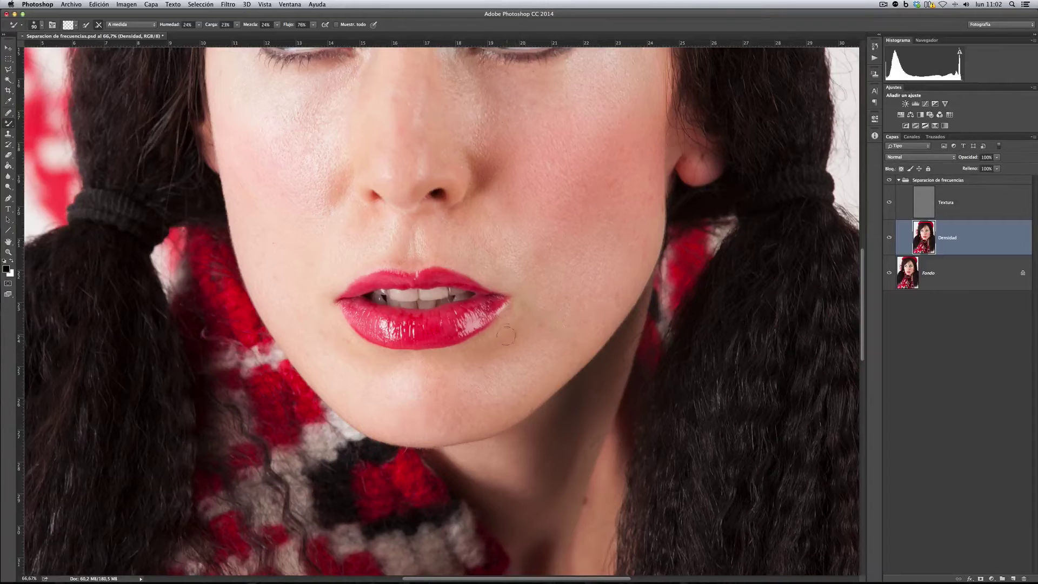
left_click(890, 181)
scroll(550, 185, "up", 6)
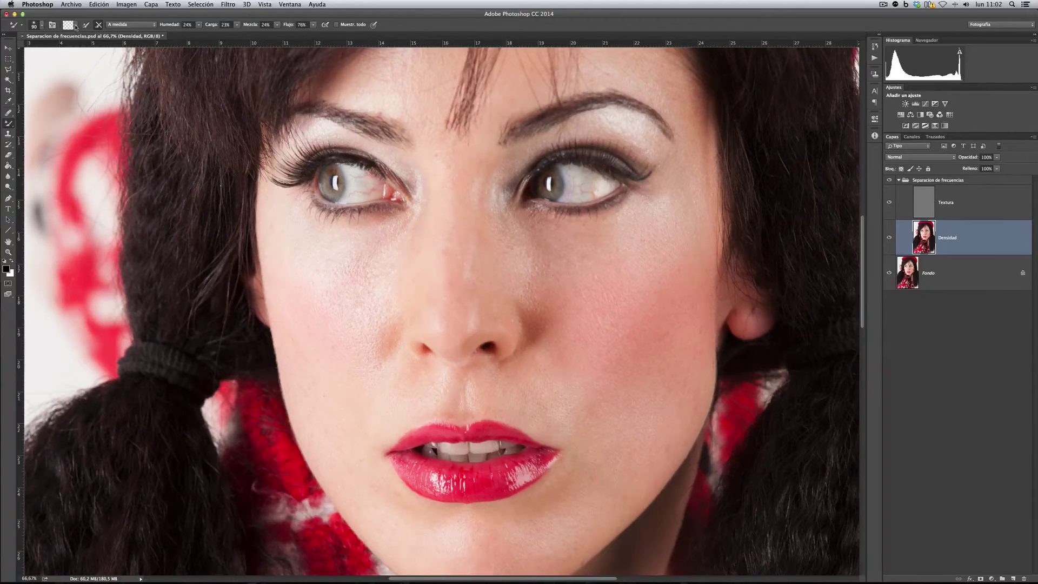
- Try the Mixer Brush option that loads the brush after each stroke, and turn it off again
left_click(87, 25)
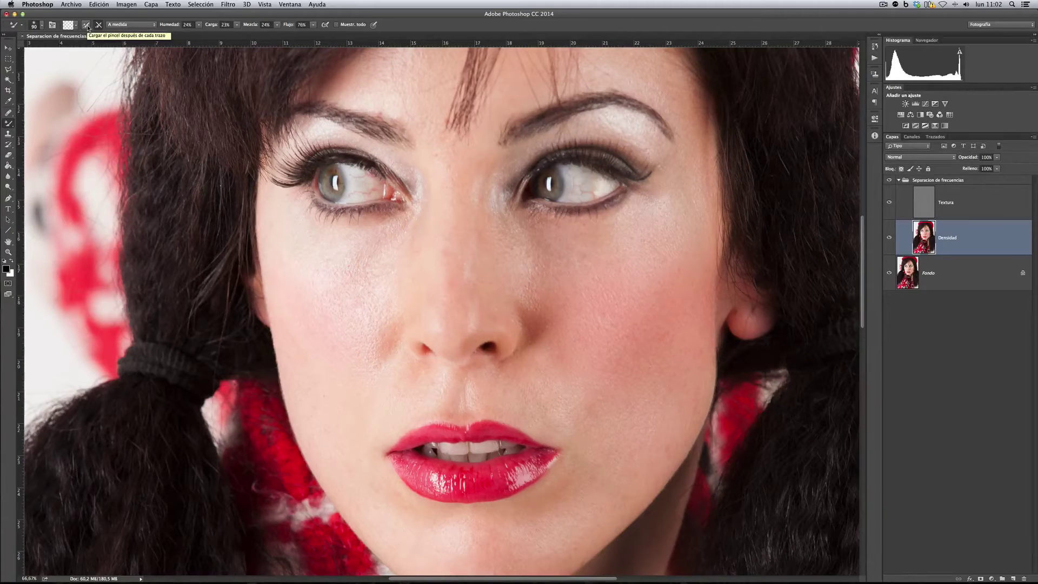
left_click(87, 25)
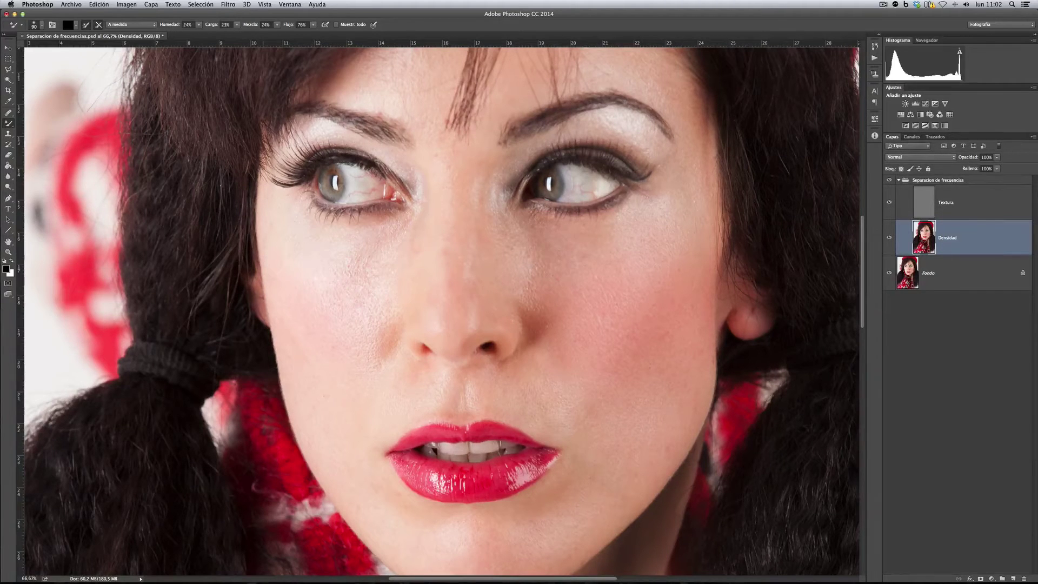
left_click(87, 26)
- Enlarge the Mixer Brush to 250 px for blending broad skin areas on the Densidad layer
key("bracketright")
key("bracketright")
key("bracketright")
key("bracketright")
key("bracketright")
key("bracketright")
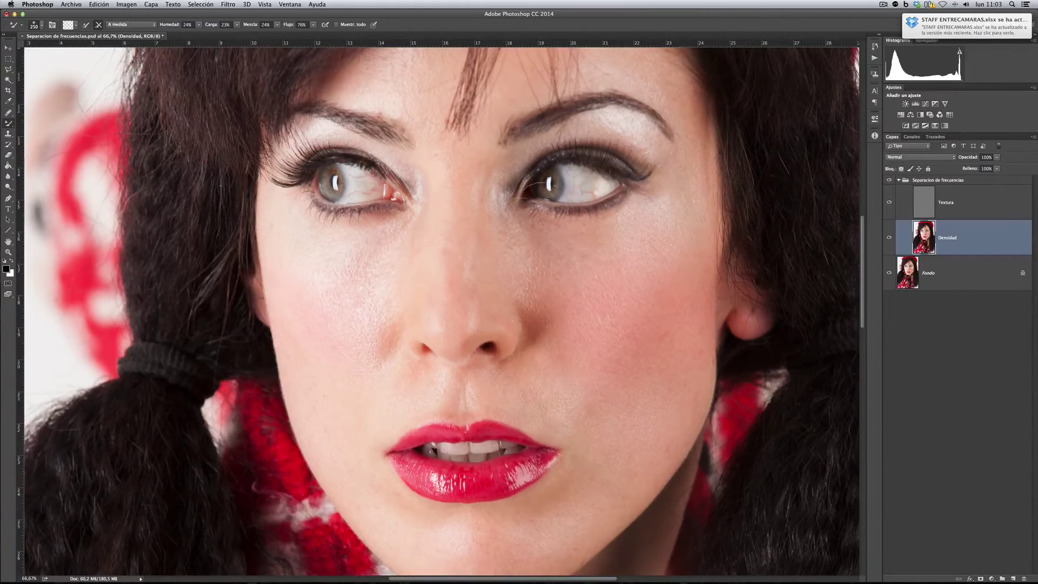
left_click_drag(520, 273, 560, 373)
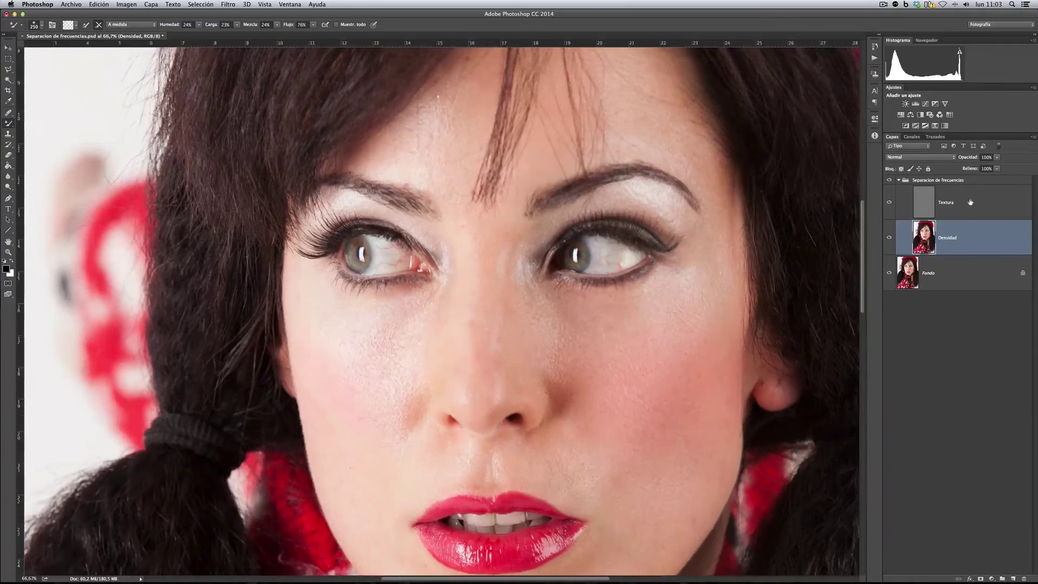
- Return to the Healing Brush on the Textura layer and heal the cheek below the eye on the picture's left
left_click(971, 202)
left_click_drag(9, 123, 48, 118)
left_click(33, 124)
left_click(48, 118)
scroll(518, 324, "down", 3)
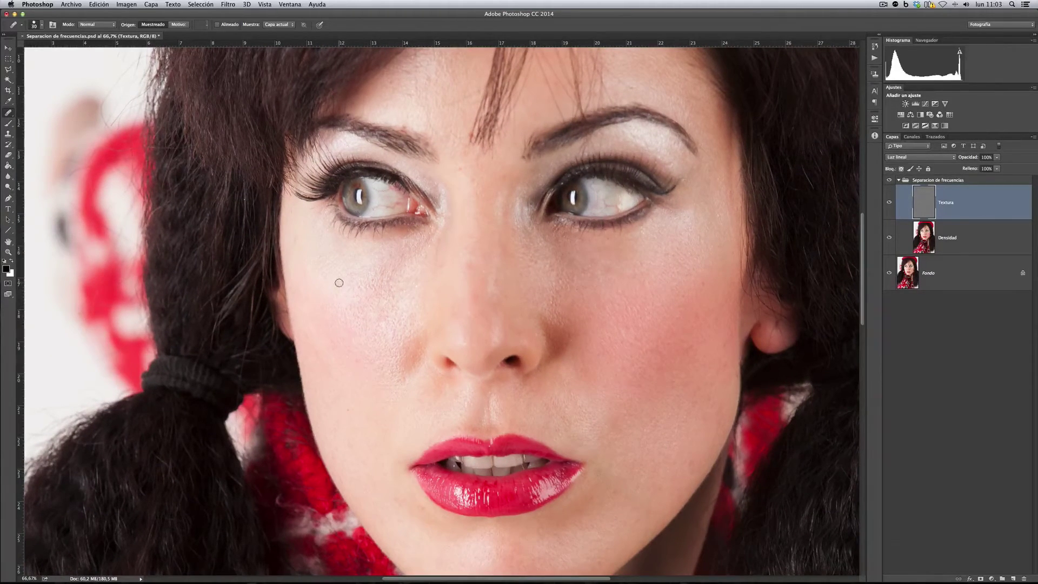
left_click(375, 286)
- Heal the fine texture marks under the eye on the picture's right and around the nose bridge at 100% zoom
key("super+plus")
left_click_drag(487, 272, 402, 249)
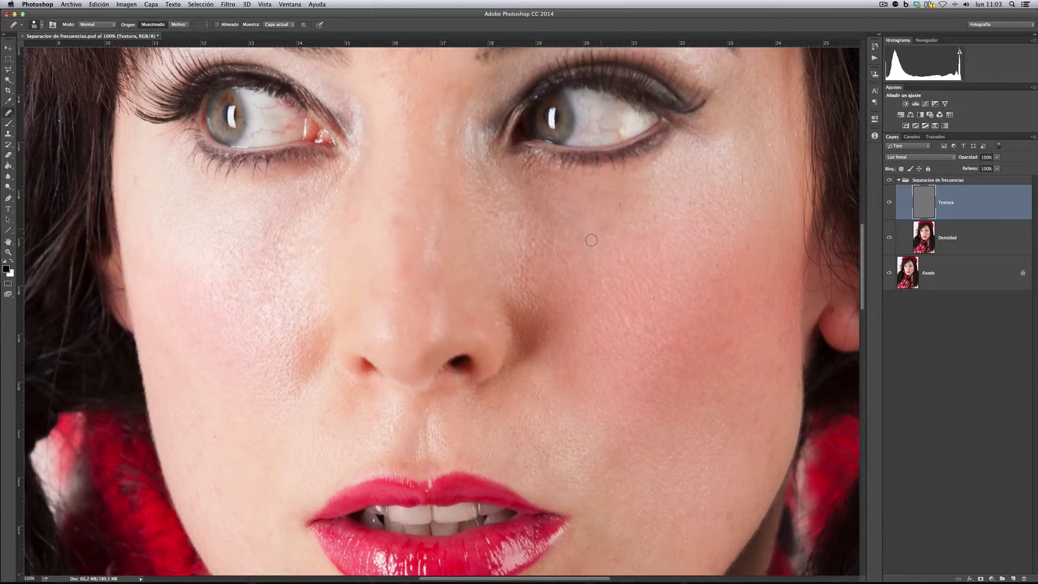
left_click(592, 212)
scroll(632, 327, "up", 5)
left_click(417, 238)
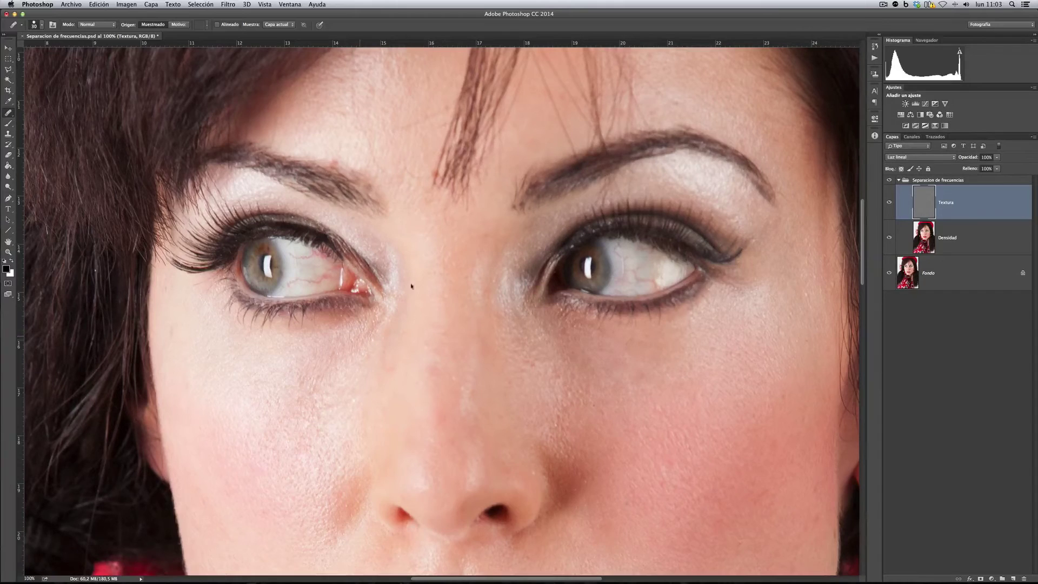
- Heal the fine texture marks under the eye and on the upper cheek on the picture's left
scroll(470, 202, "down", 5)
scroll(469, 202, "left", 3)
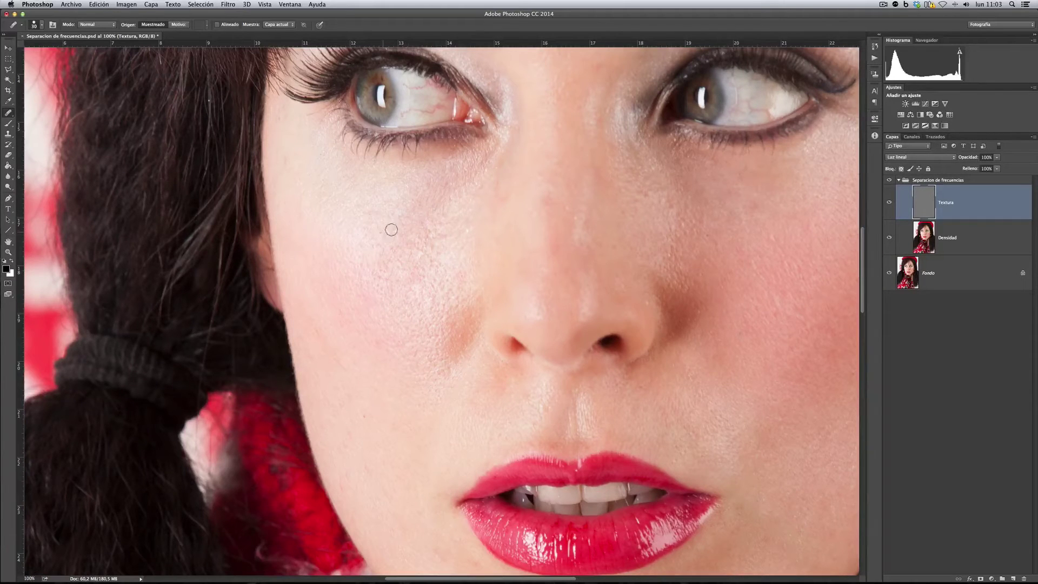
left_click_drag(426, 190, 462, 203)
left_click(389, 202)
left_click(298, 155)
left_click_drag(485, 285, 316, 229)
scroll(598, 243, "right", 5)
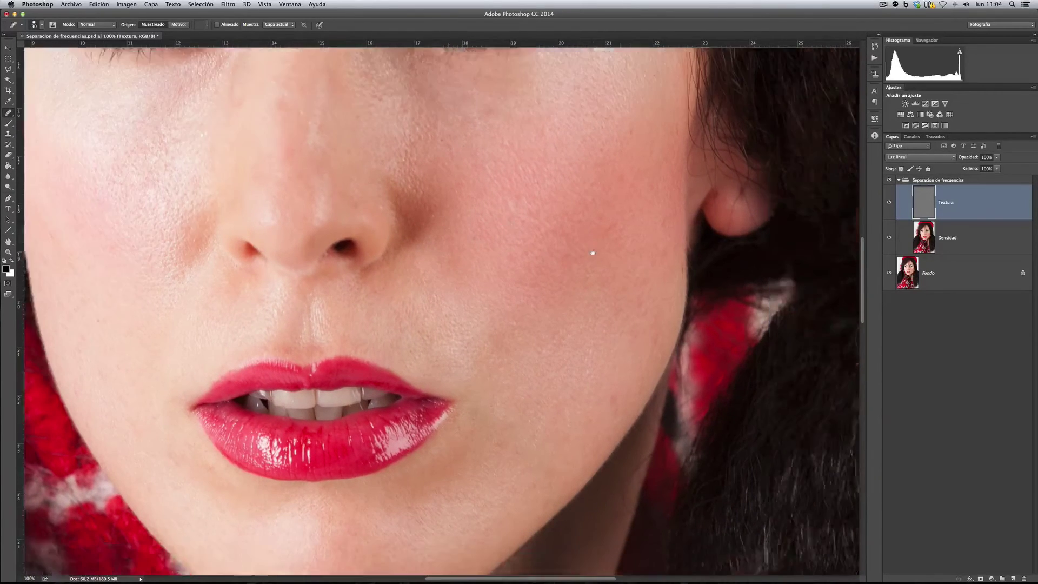
- Heal the remaining texture marks on the chin below the lips and beside the nose on the Textura layer
scroll(616, 280, "down", 2)
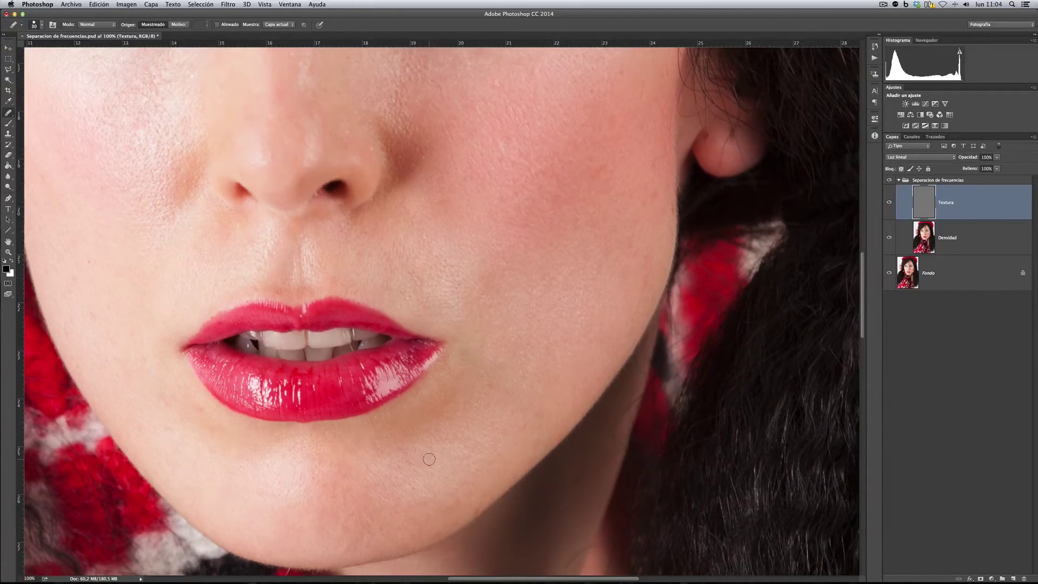
left_click_drag(409, 461, 399, 447)
mouse_move(549, 216)
left_mouse_down()
mouse_move(586, 317)
mouse_move(597, 250)
left_mouse_up()
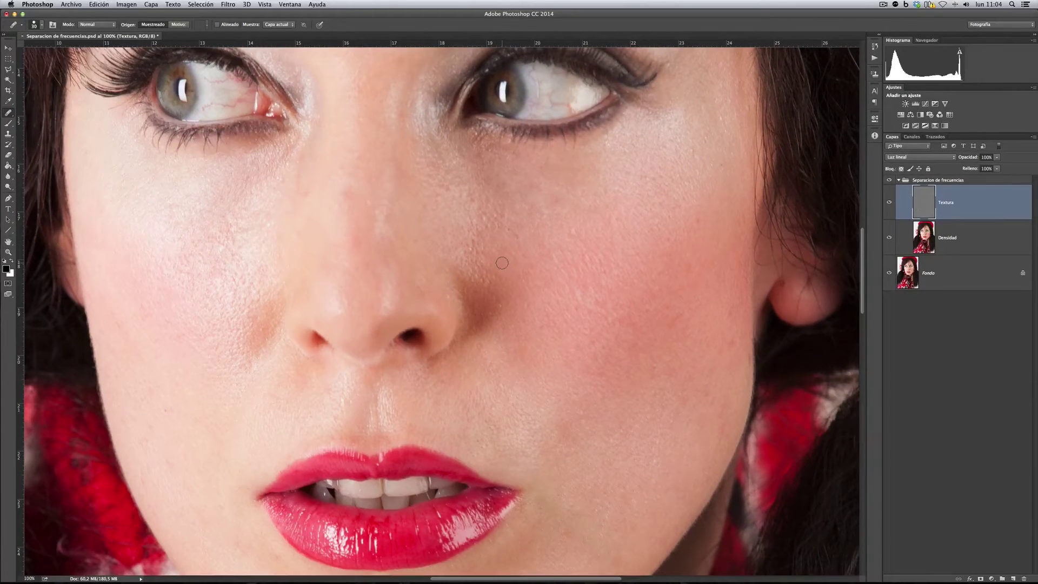
left_click(503, 264)
key("super+minus")
key("super+minus")
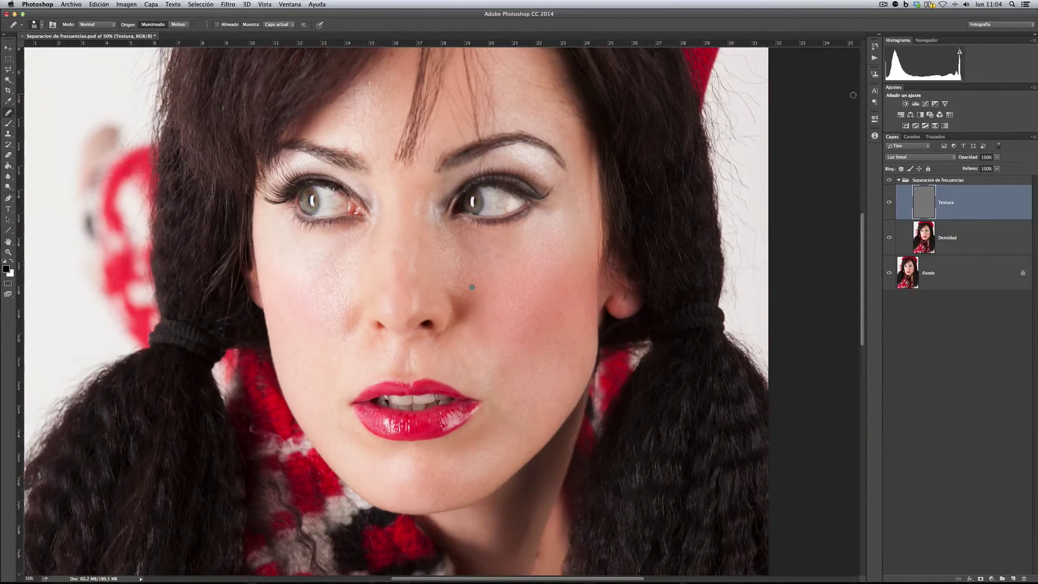
- Collapse the Separacion de frecuencias group and add two Curves adjustment layers above it
left_click(929, 180)
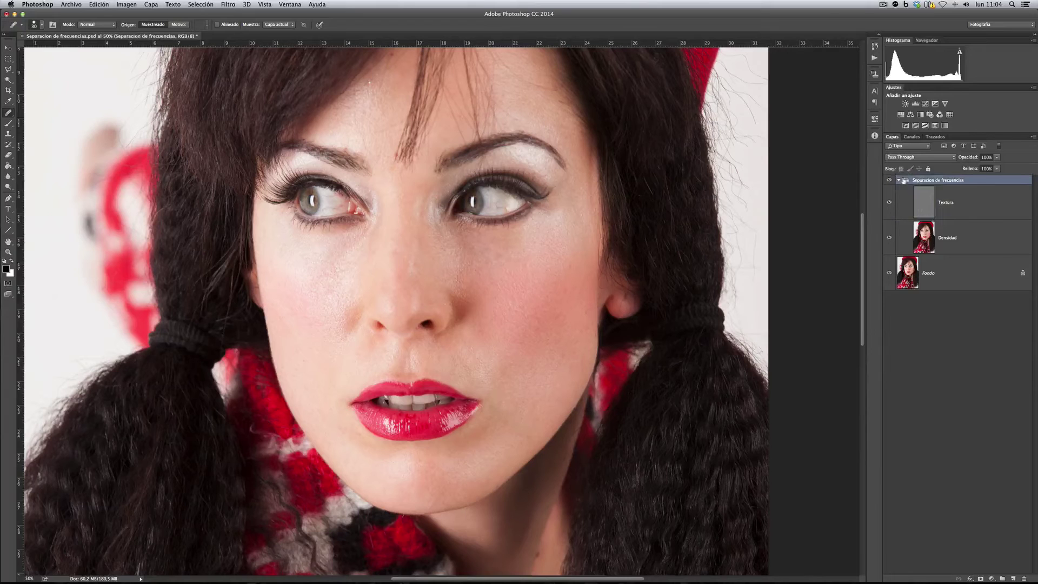
left_click(899, 180)
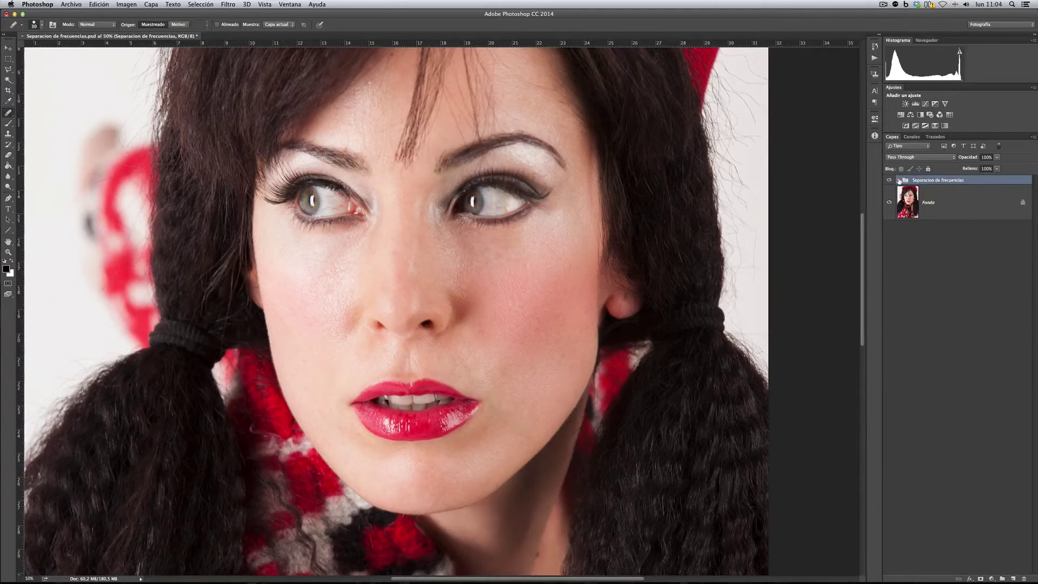
left_click(926, 104)
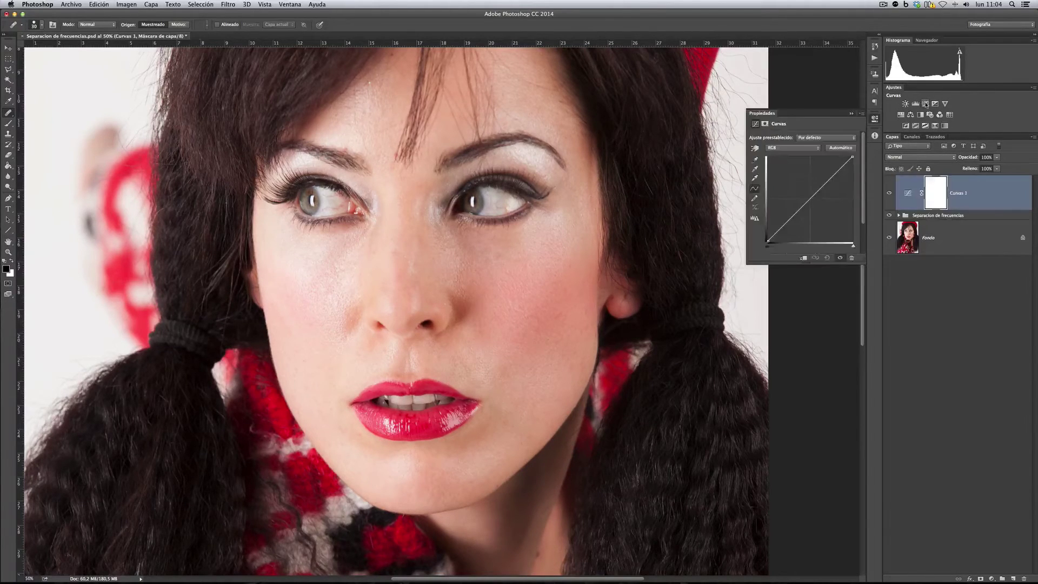
left_click(926, 104)
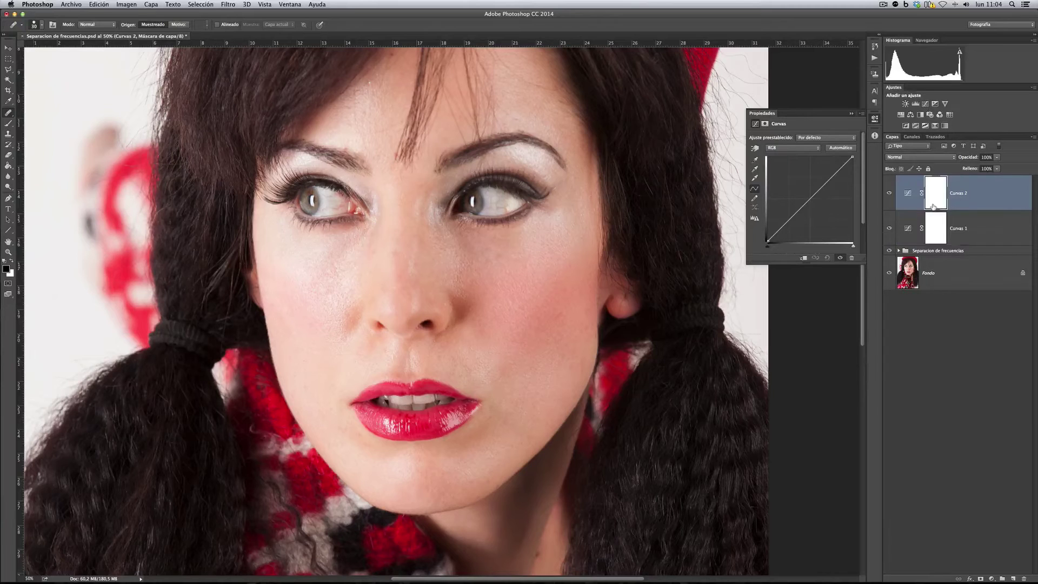
- Rename the upper Curves layer "saturación" and the lower one "solarizar"
left_click(908, 195)
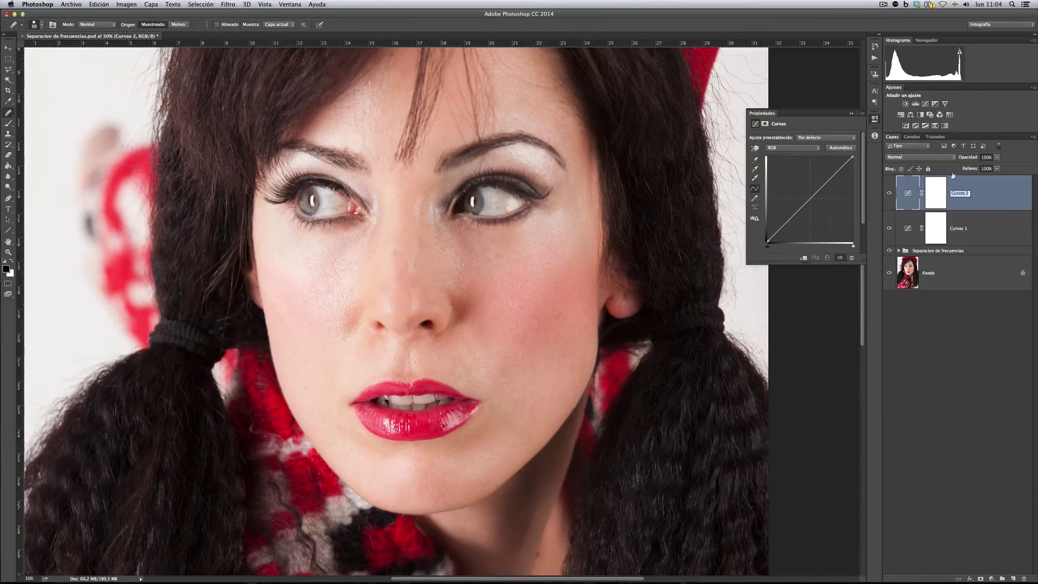
double_click(959, 193)
type("saturación")
key("Return")
double_click(961, 229)
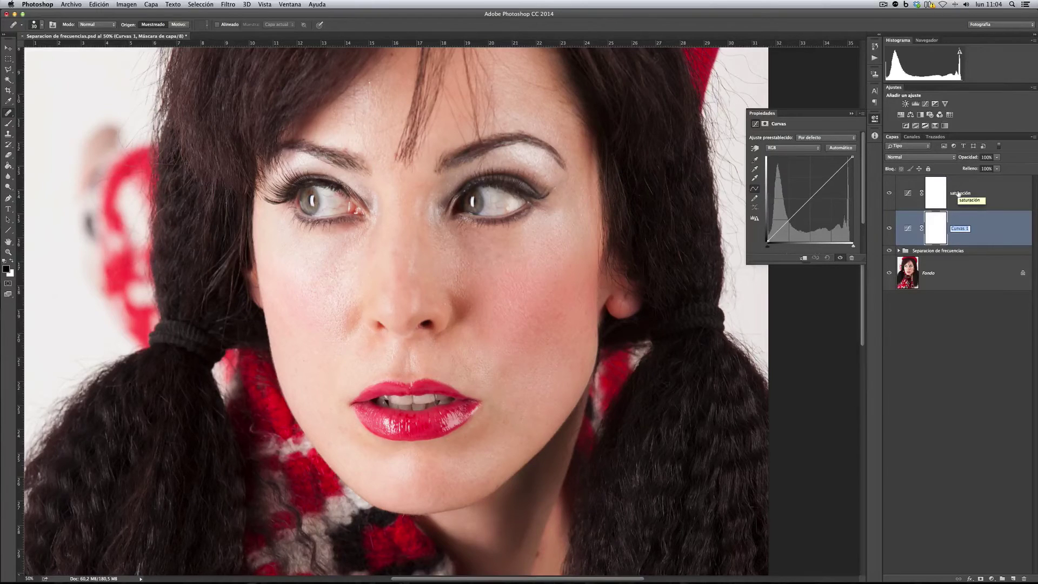
type("solarizar")
key("Return")
- Set the saturación layer's blend mode to Saturación and flatten its curve by raising the black point to maximum output
left_click(905, 195)
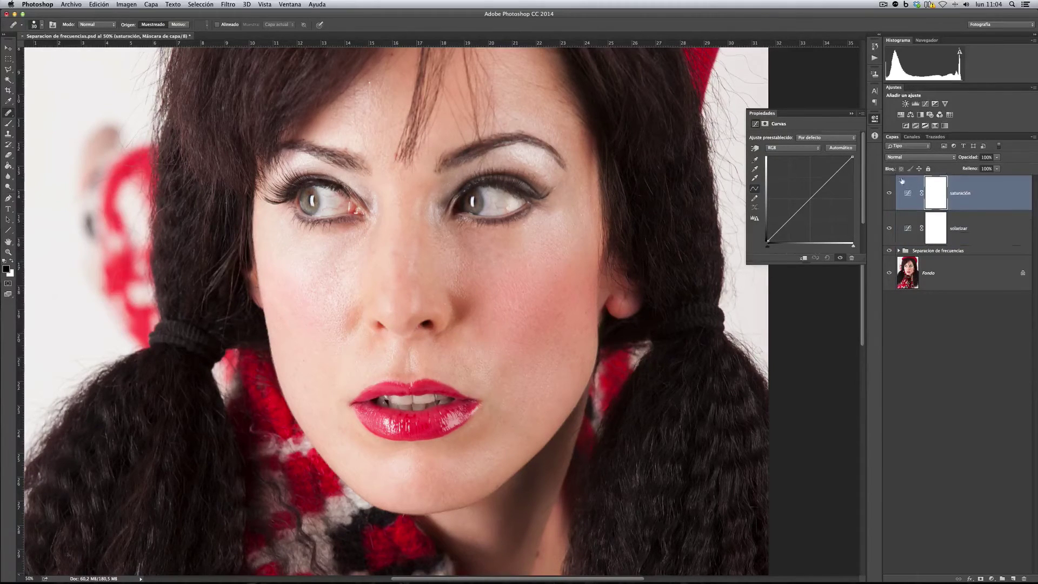
left_click(926, 160)
left_click(914, 326)
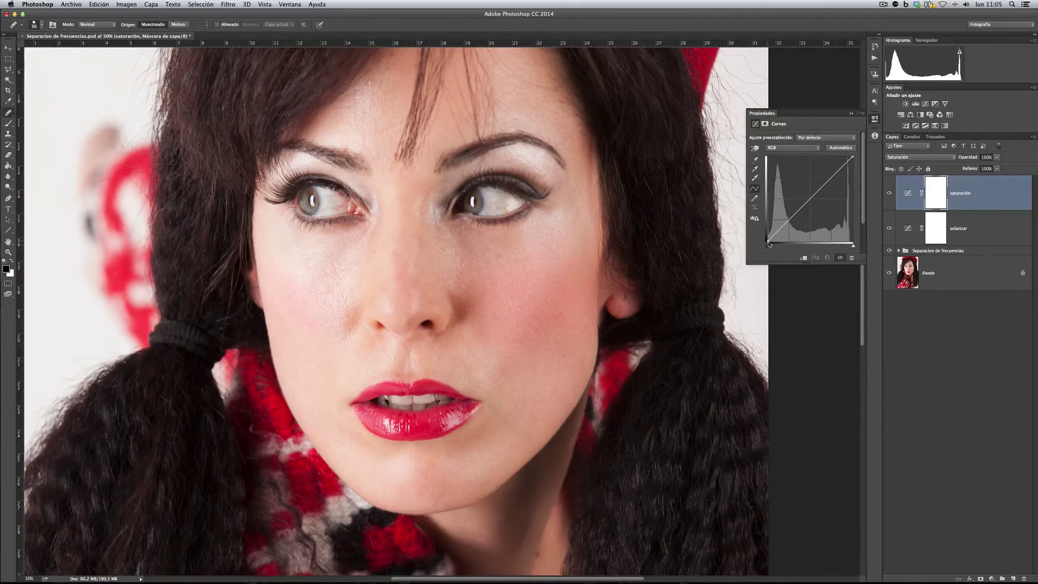
left_click_drag(768, 241, 755, 154)
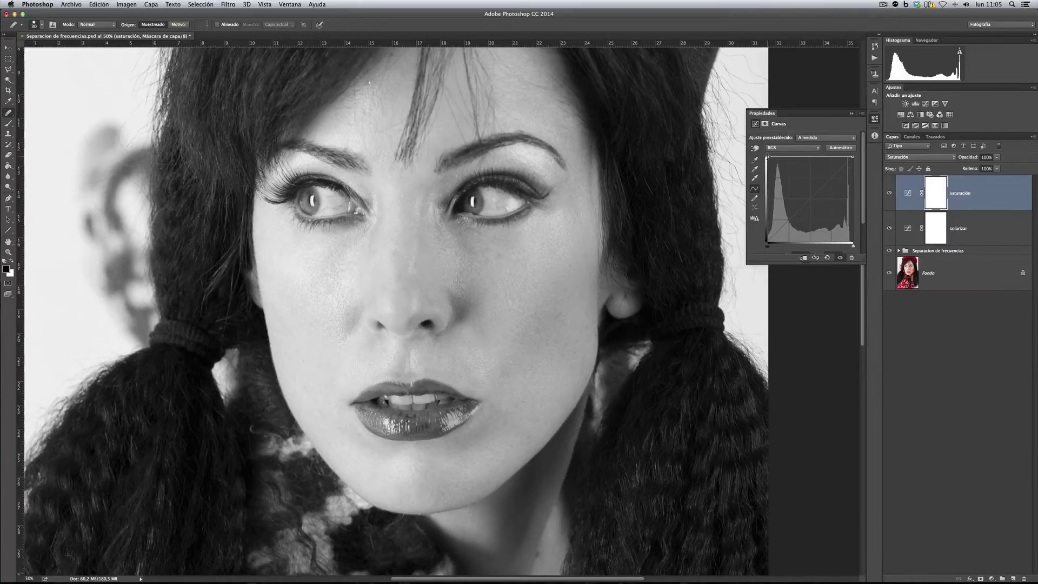
mouse_move(768, 157)
left_mouse_down()
mouse_move(766, 253)
mouse_move(767, 172)
mouse_move(755, 153)
left_mouse_up()
left_click(876, 119)
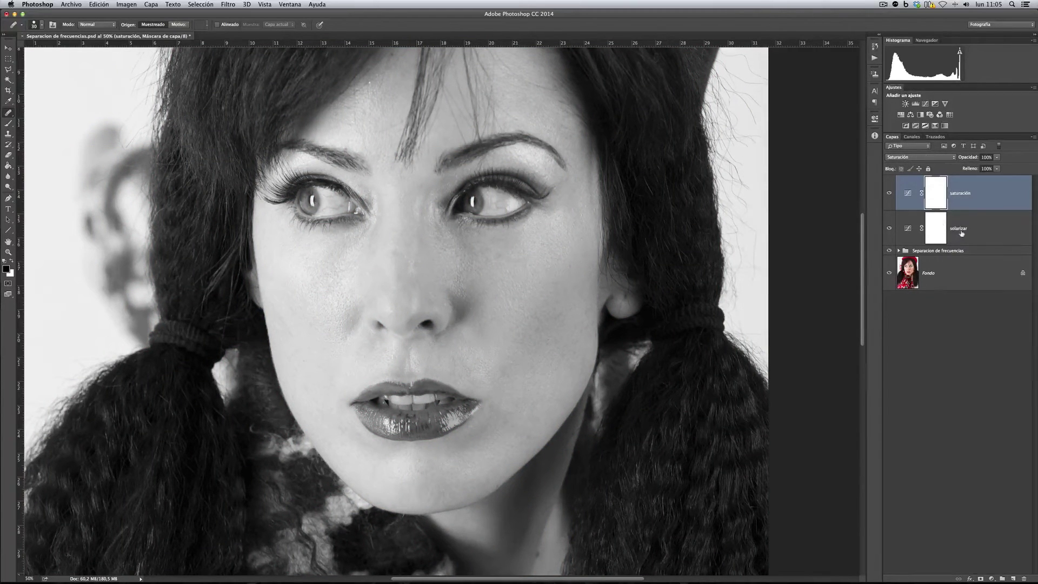
- Bend the solarizar layer's curve into a steep peak in the shadows followed by a deep dip in the darker midtones
left_click(916, 229)
left_click(909, 229)
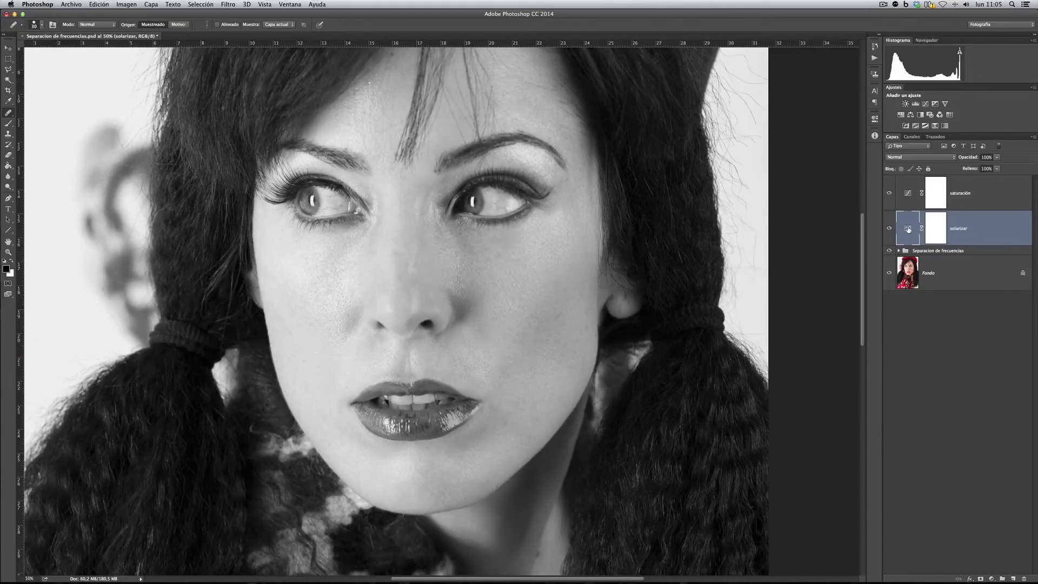
double_click(908, 229)
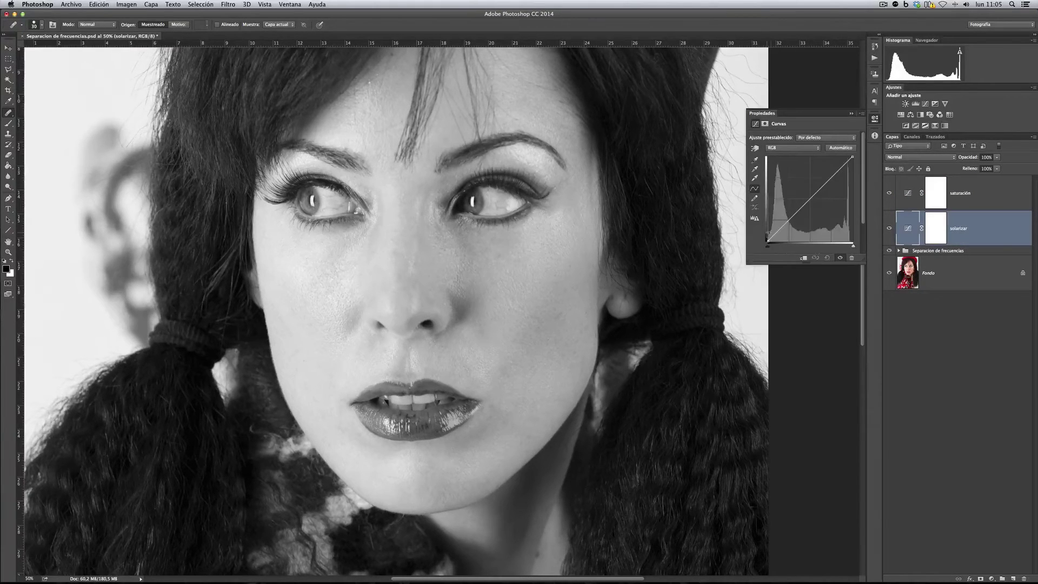
mouse_move(784, 227)
left_mouse_down()
mouse_move(773, 159)
mouse_move(792, 184)
mouse_move(792, 237)
left_mouse_up()
left_click_drag(772, 158, 781, 158)
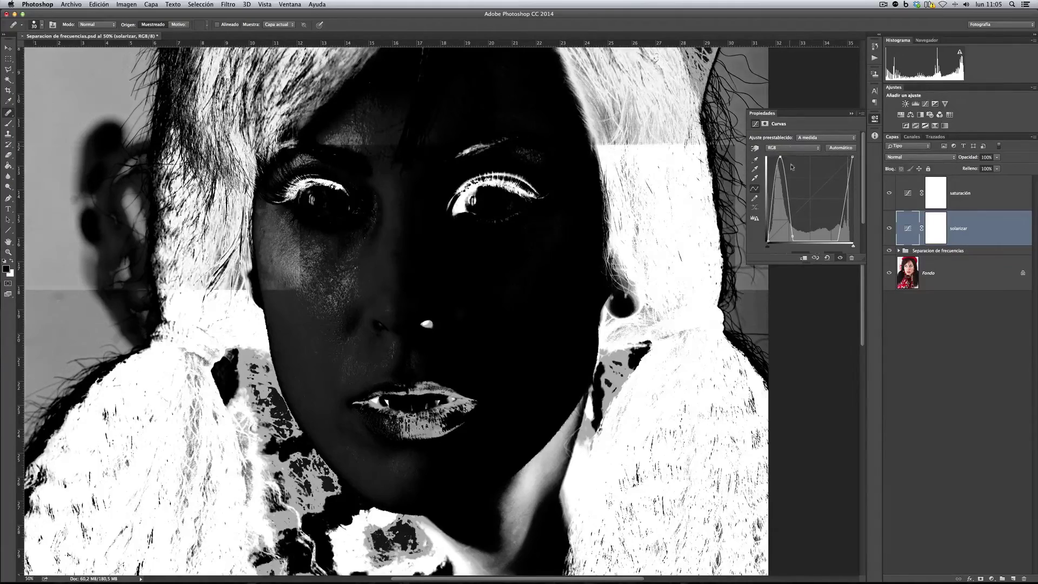
left_click_drag(781, 157, 780, 157)
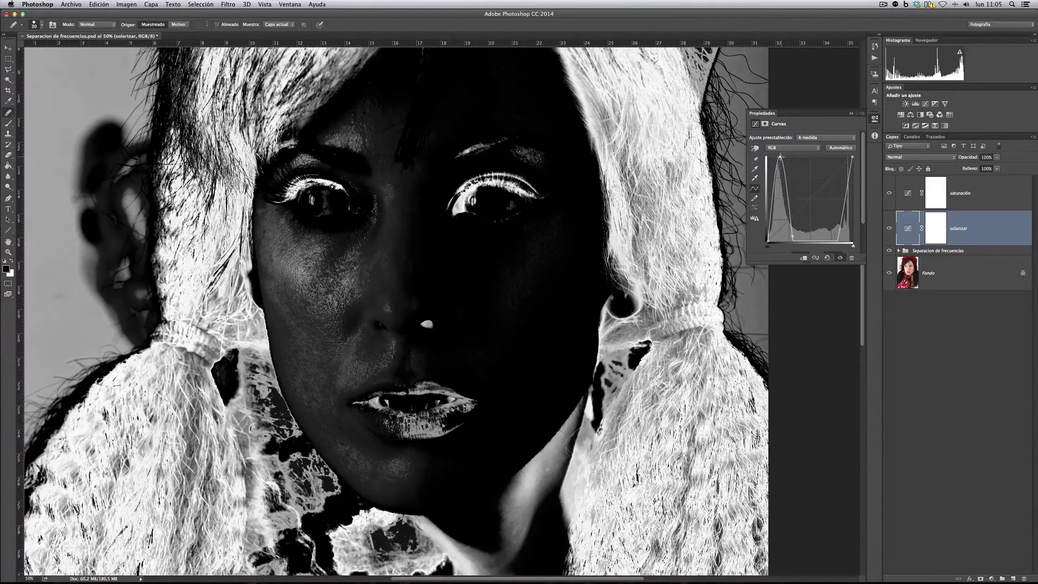
- Complete the solarizar curve's wave shape with a second peak in the midtones and a second dip in the highlights
left_click_drag(793, 237, 810, 161)
left_click_drag(796, 239, 800, 253)
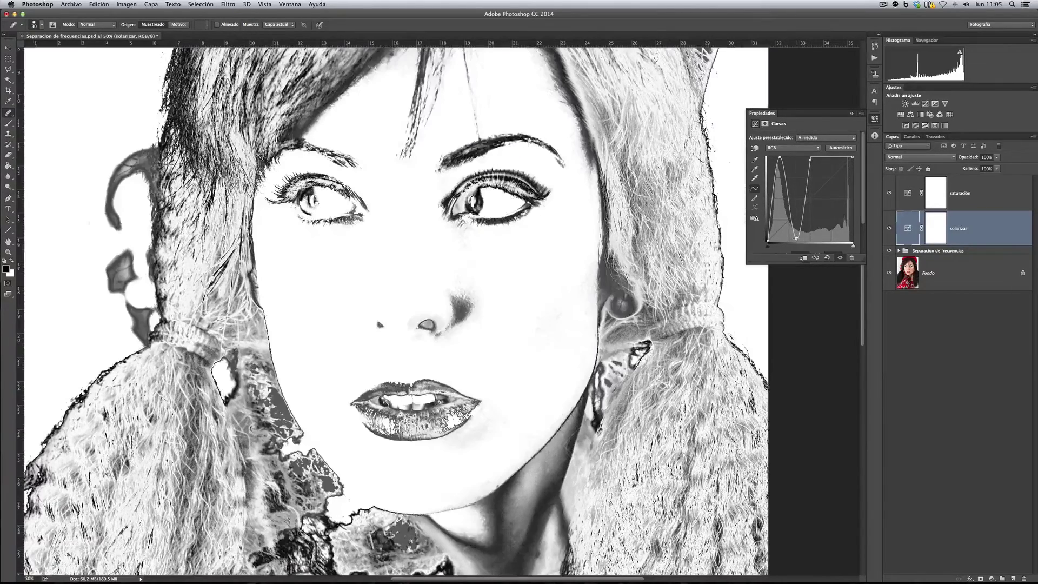
key("ctrl+z")
left_click_drag(822, 156, 828, 238)
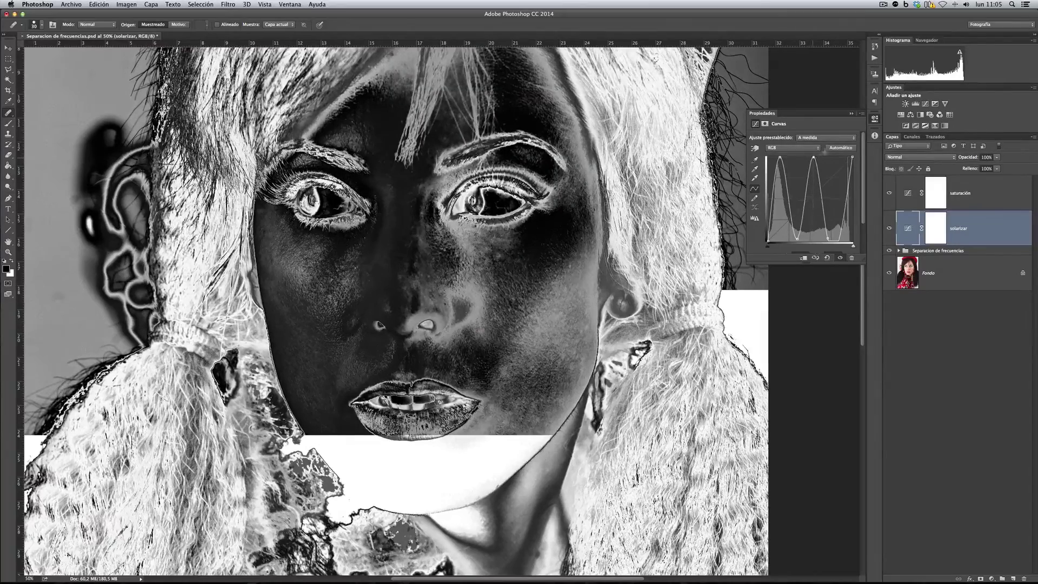
left_click_drag(828, 238, 837, 239)
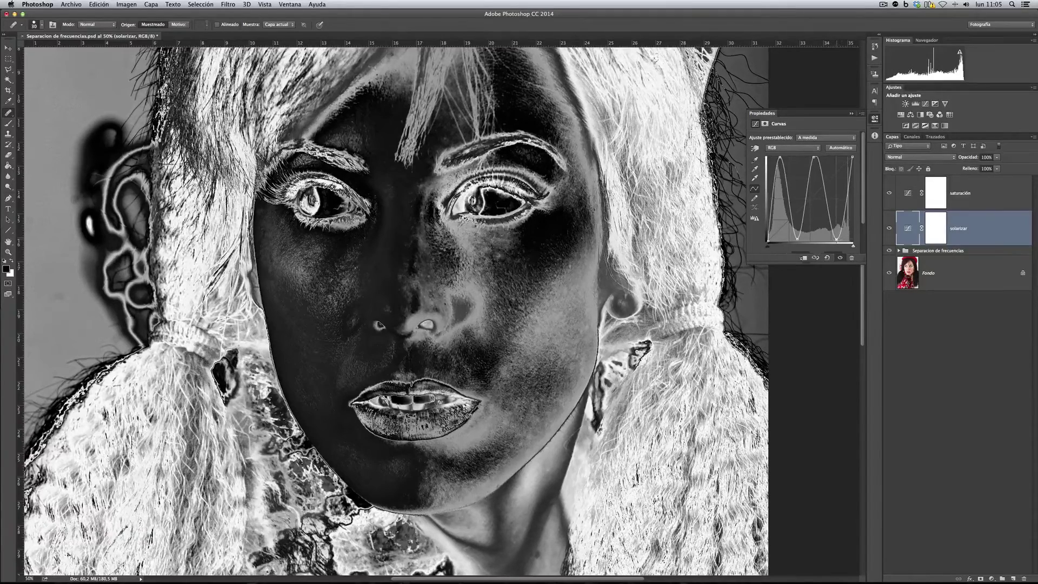
left_click_drag(836, 239, 838, 237)
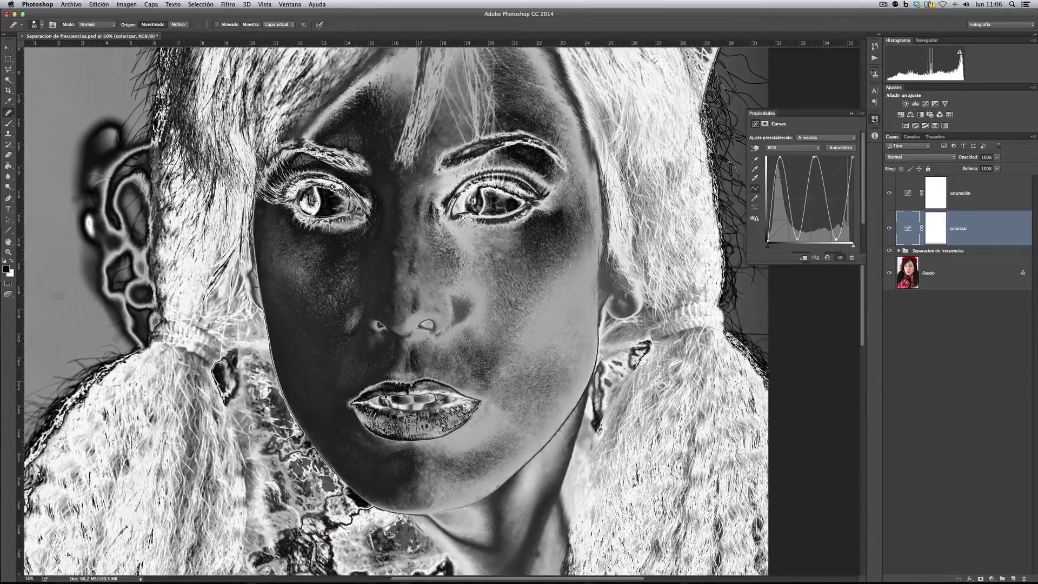
- Group the saturación and solarizar layers and name the group "Imperfecciones"
left_click(976, 196)
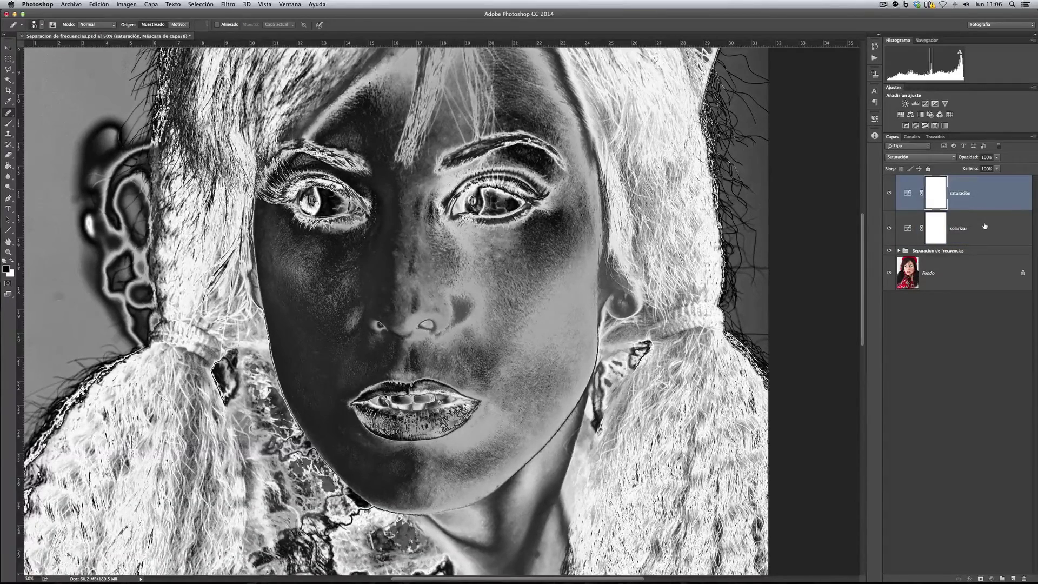
left_click(985, 226, "shift")
left_click_drag(990, 212, 1004, 577)
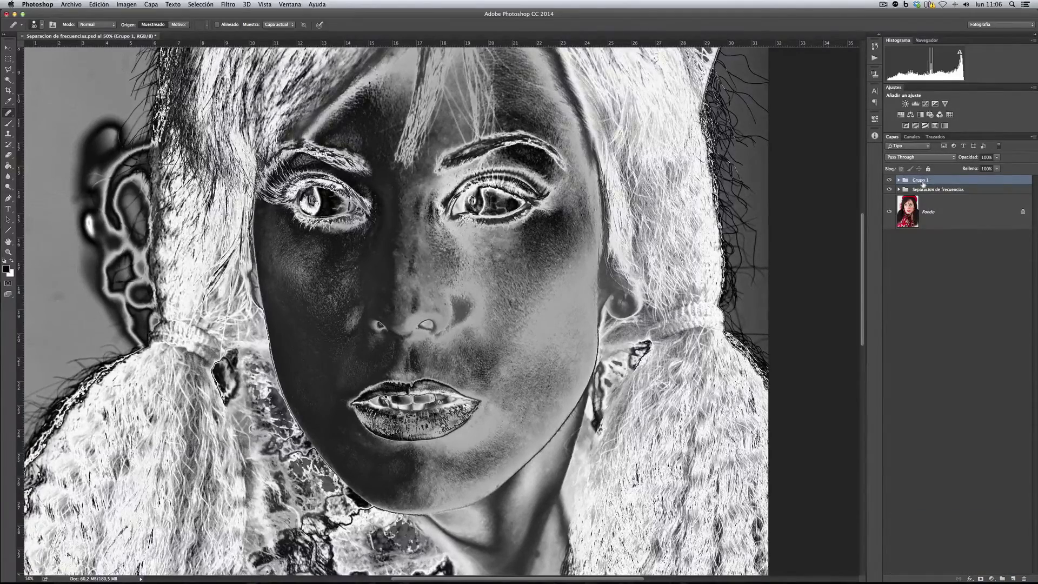
double_click(923, 180)
type("Impe")
key("Return")
- Examine the face's uneven tones at 66.7% zoom with Imperfecciones shown and hidden, and expand the Separacion de frecuencias group
scroll(483, 212, "down", 3)
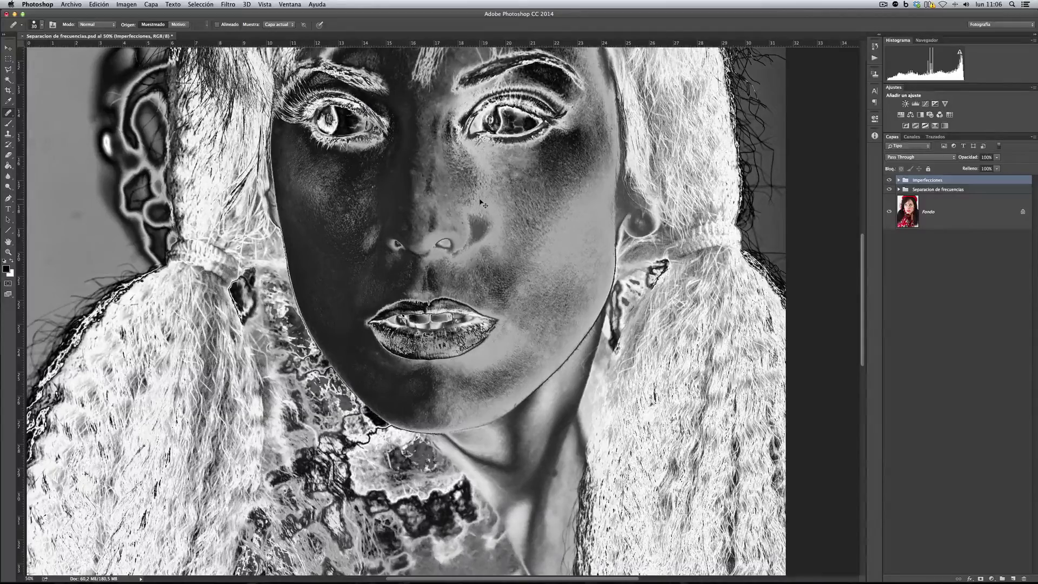
key("super+plus")
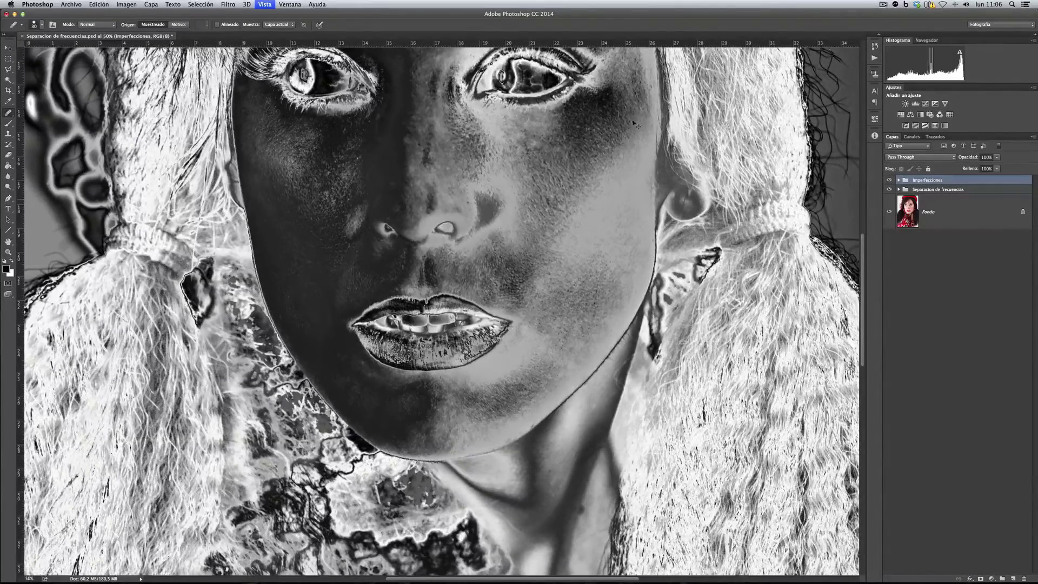
key("super+plus")
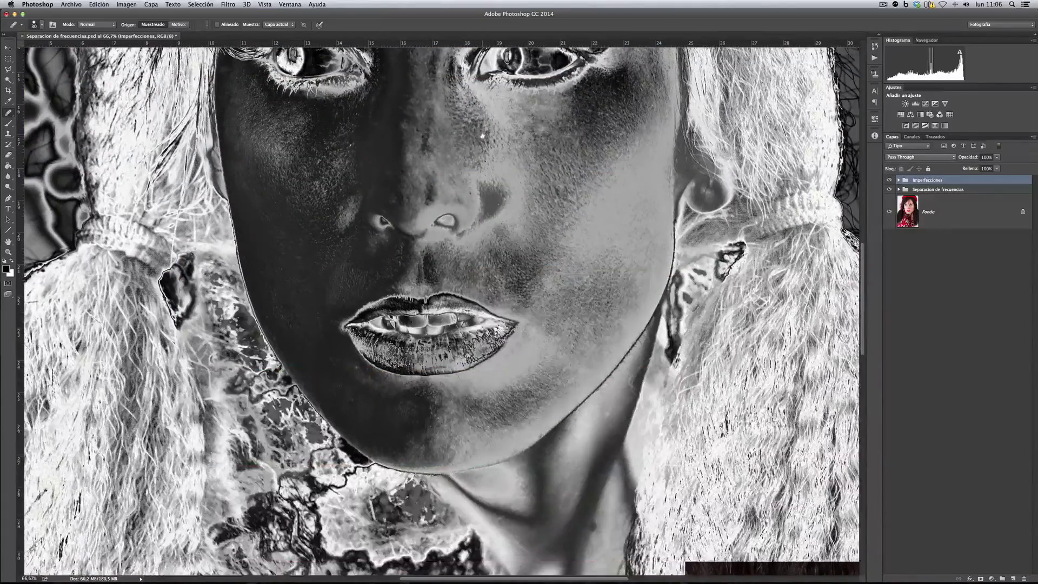
scroll(480, 227, "up", 4)
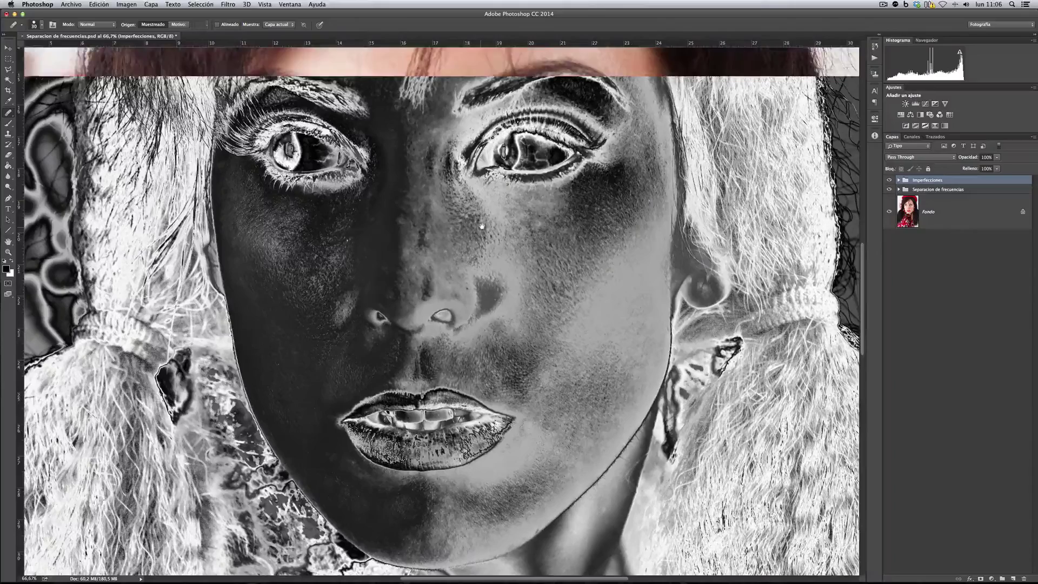
scroll(505, 242, "down", 3)
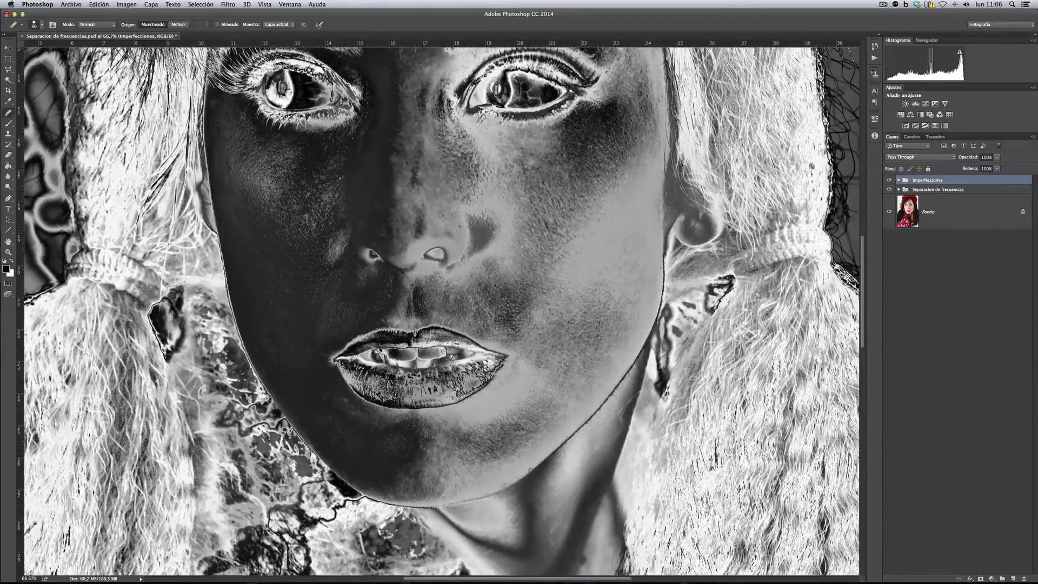
left_click(899, 189)
left_click(889, 180)
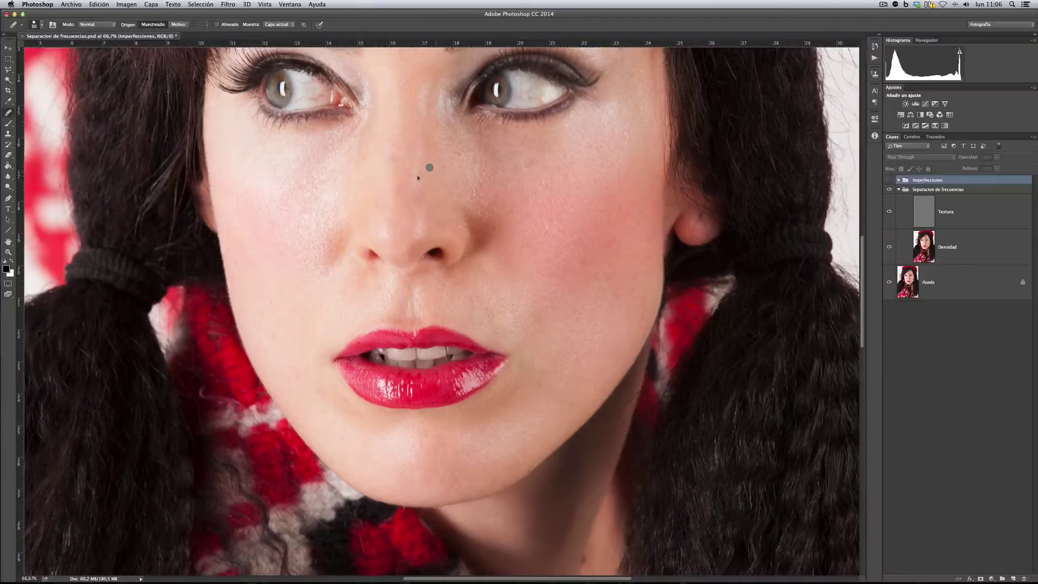
left_click(889, 180)
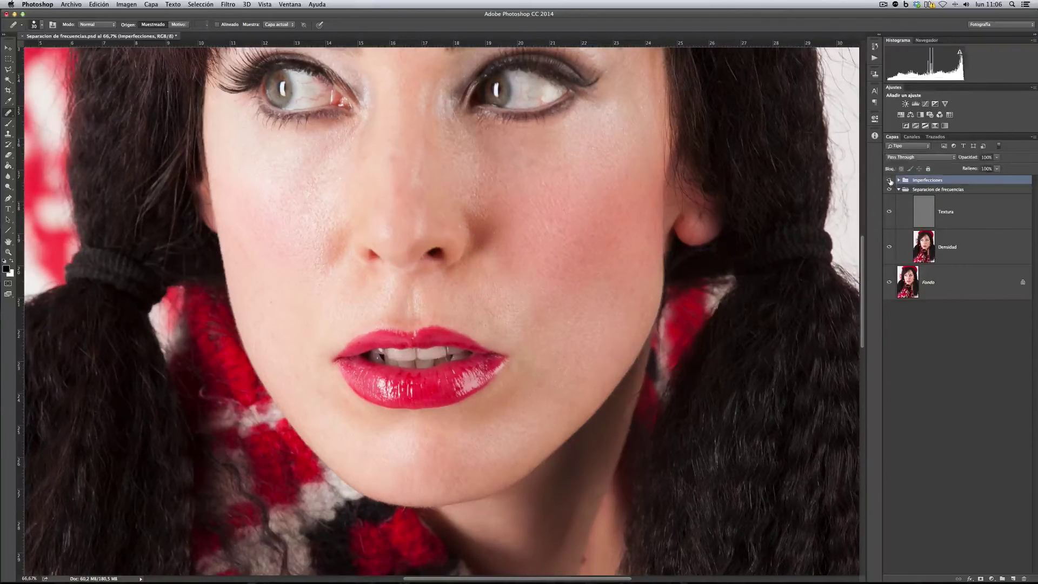
left_click(889, 189)
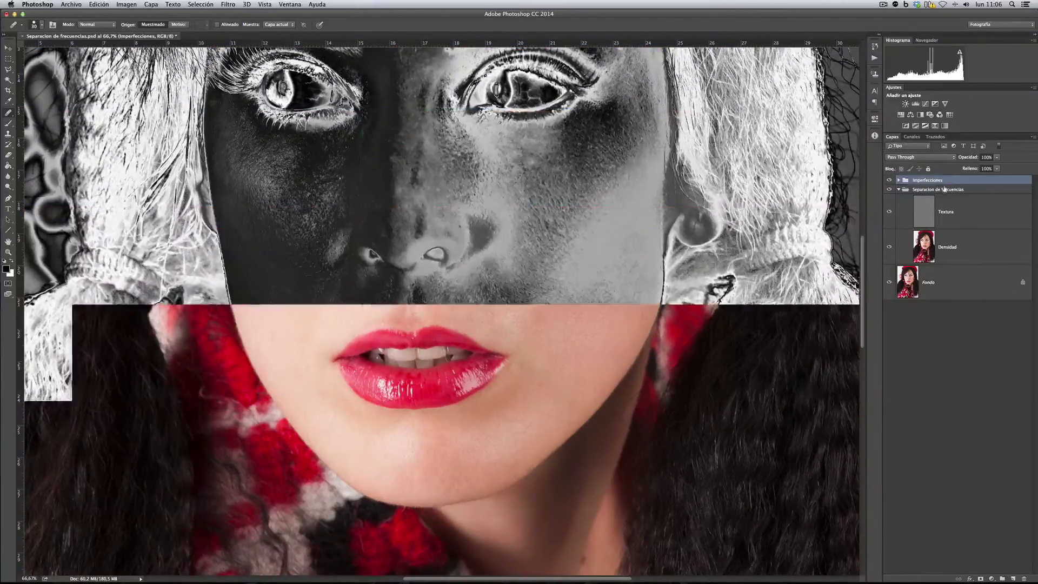
- Compare the Textura and Densidad layers on the face, toggling Densidad off and on, and leave Imperfecciones hidden
left_click(956, 240)
left_click(510, 218)
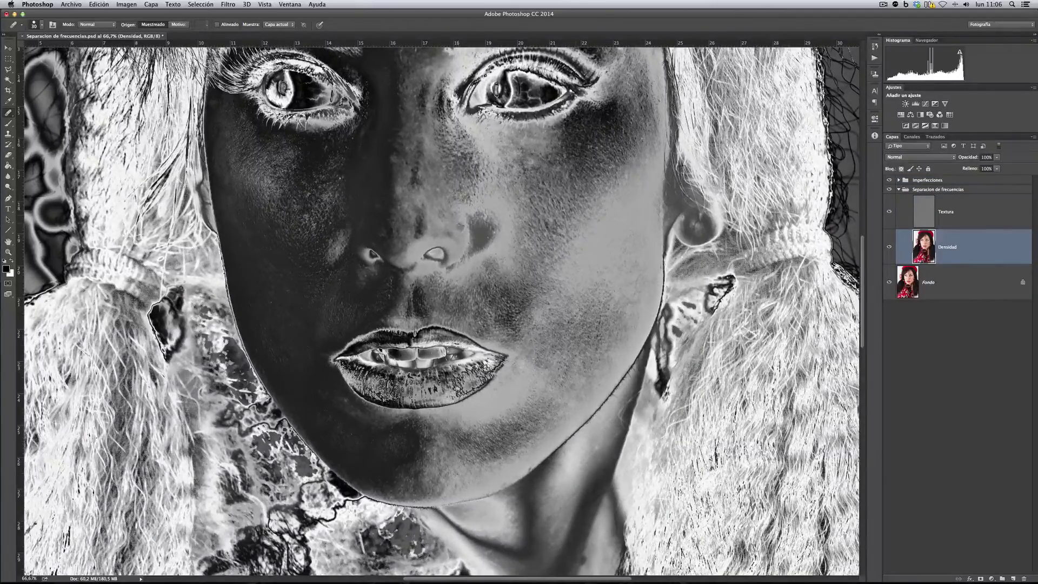
left_click(965, 221)
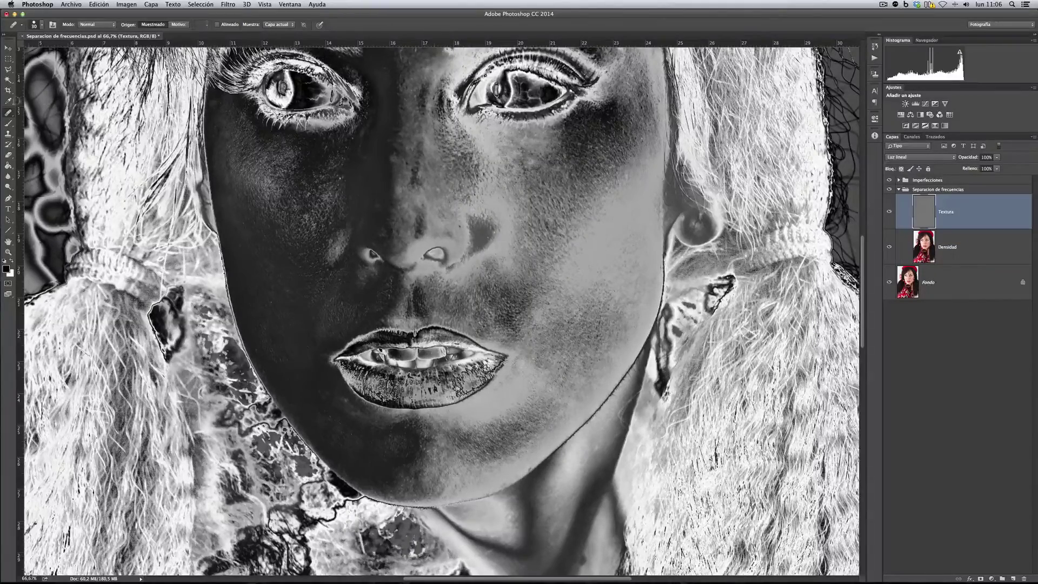
left_click(98, 145)
left_click(473, 236)
left_click(960, 240)
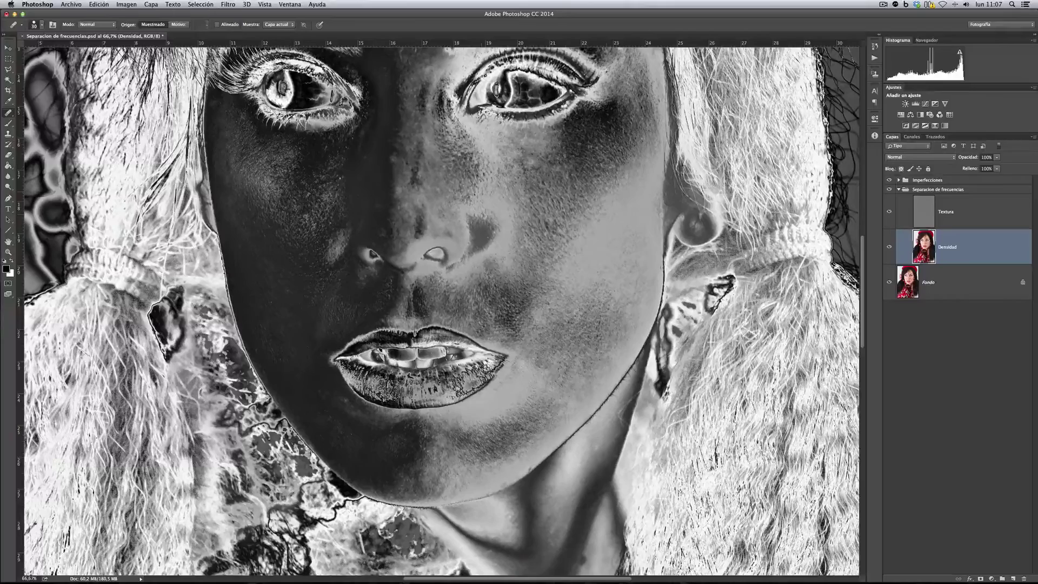
left_click(478, 227)
left_click(889, 247)
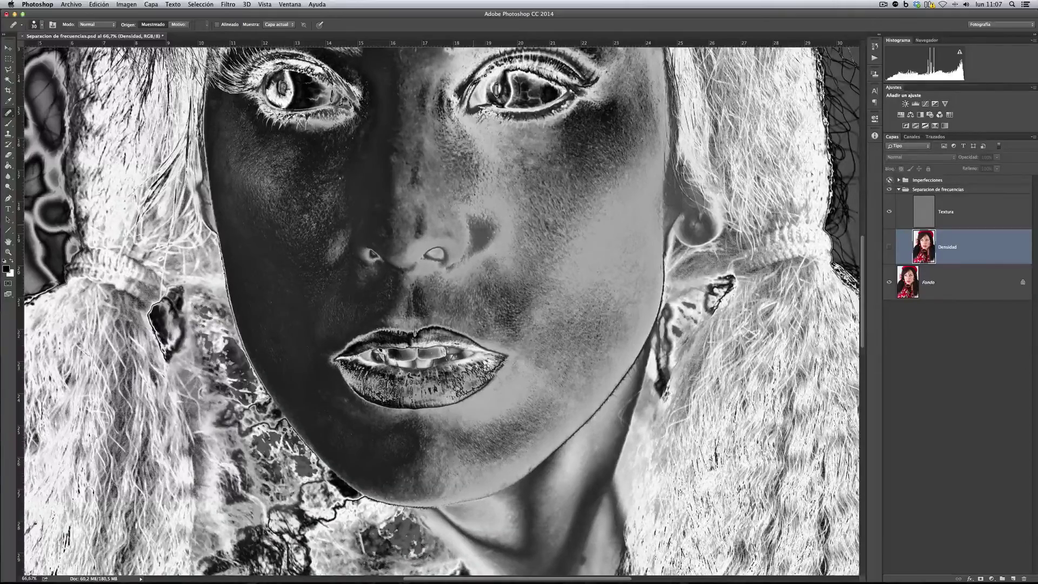
left_click(890, 180)
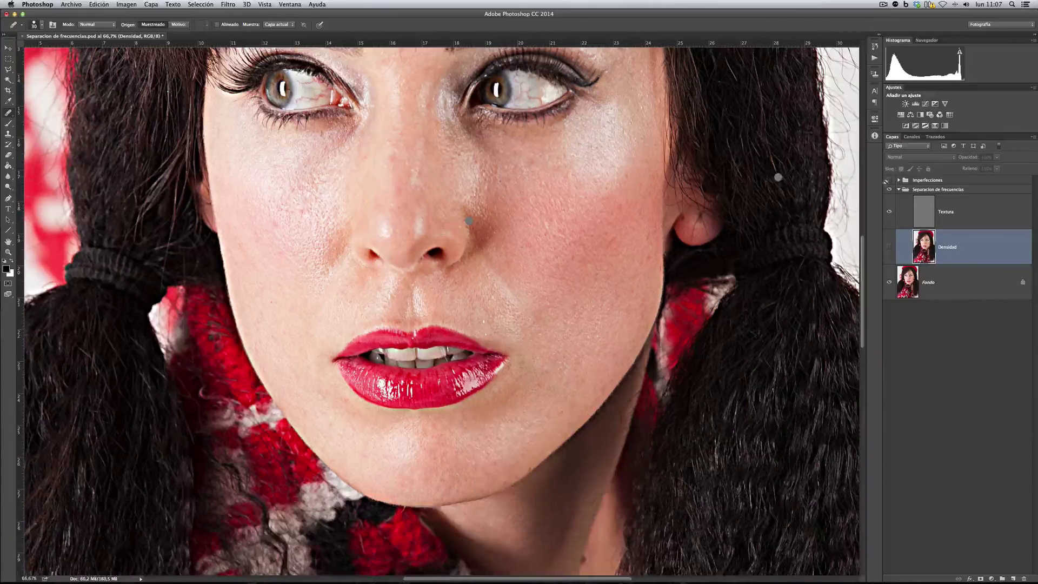
left_click(889, 247)
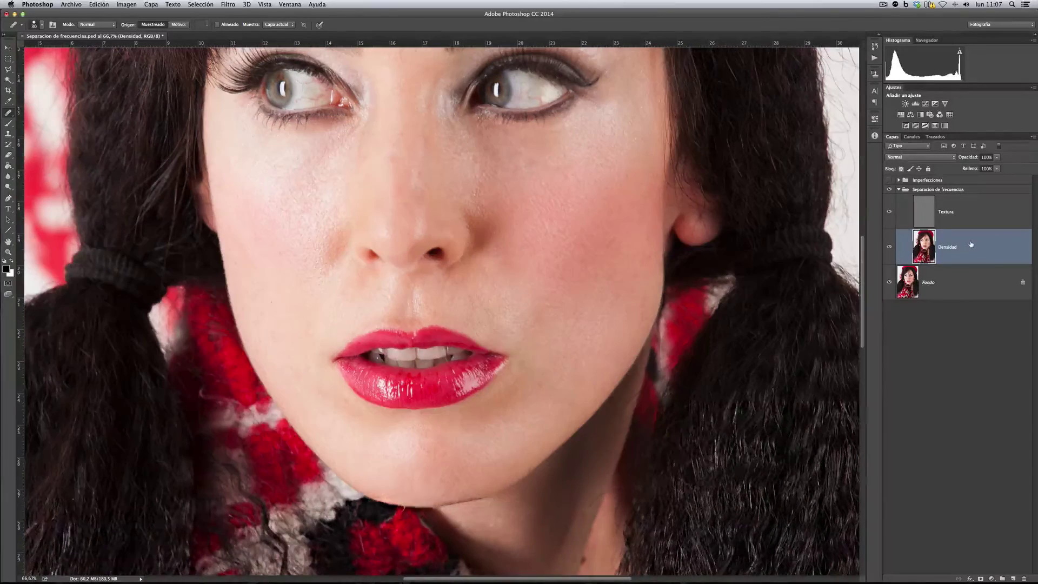
- Soften the dark patch beside the nostril on the Densidad layer using a size 100 Clone Stamp at reduced opacity
key("s")
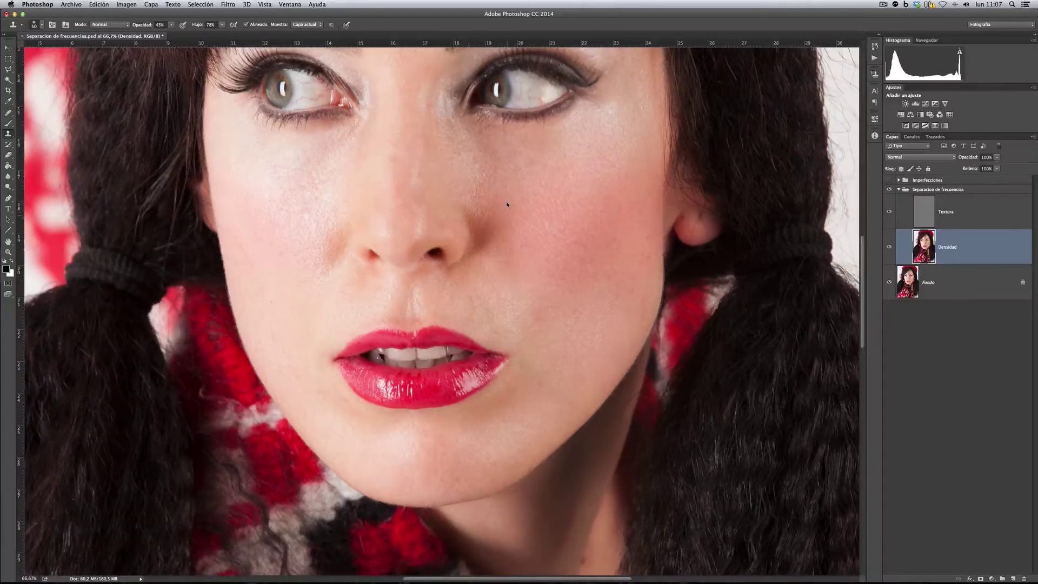
key("bracketright")
key("bracketright")
key("bracketright")
key("bracketright")
key("bracketright")
left_click(144, 25)
left_click_drag(142, 25, 138, 27)
key("Return")
left_click_drag(485, 223, 465, 222)
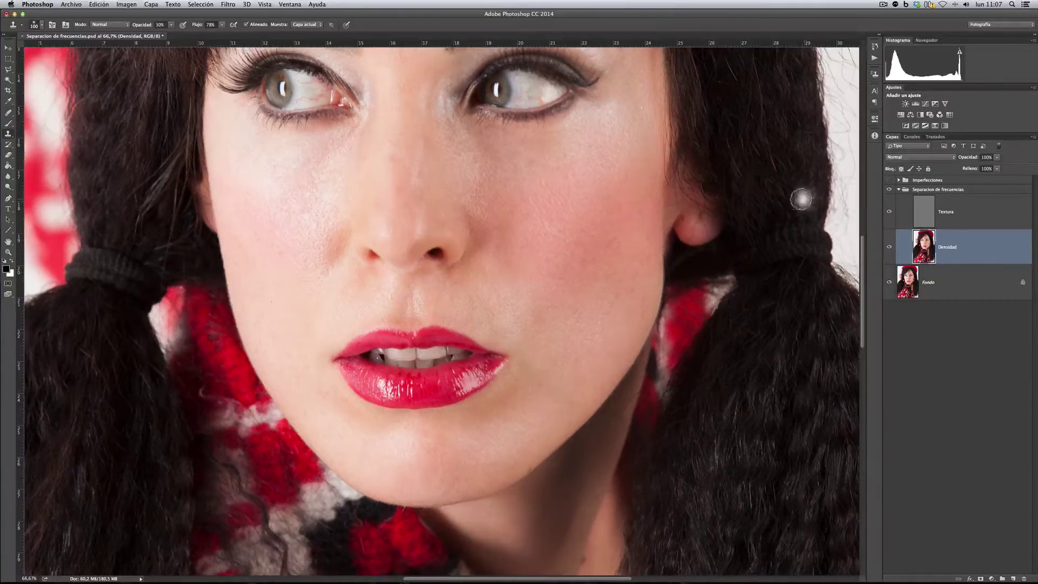
left_click(485, 222)
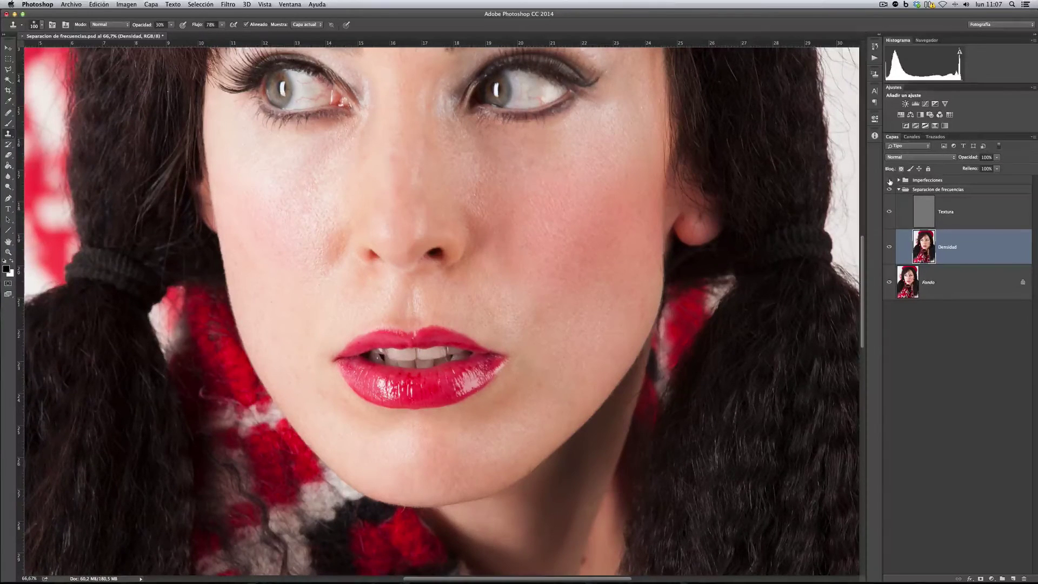
- Compare the retouch with Imperfecciones shown and hidden, and with the collapsed Separacion de frecuencias group off and on
left_click(890, 181)
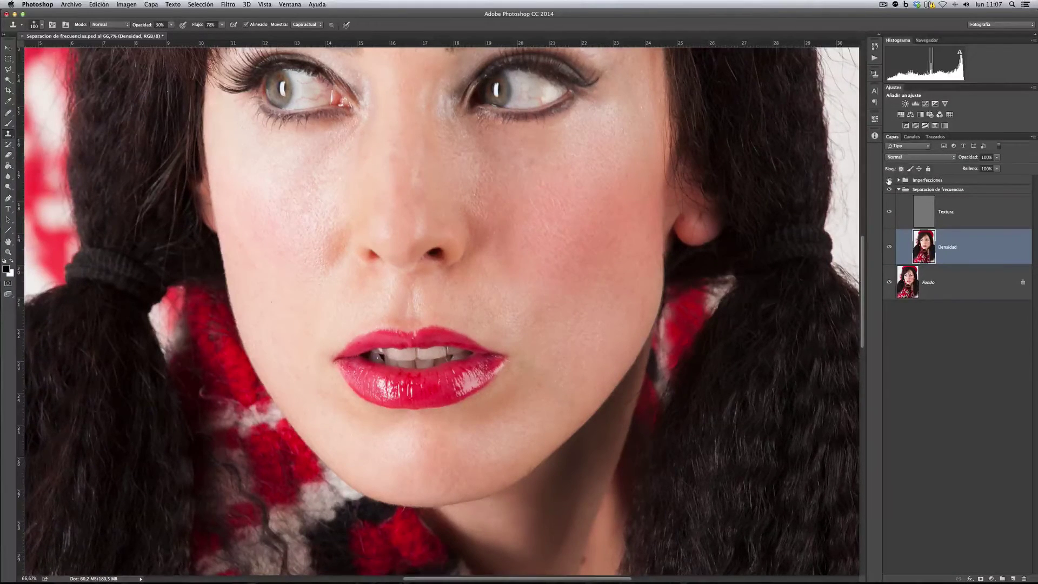
left_click(890, 180)
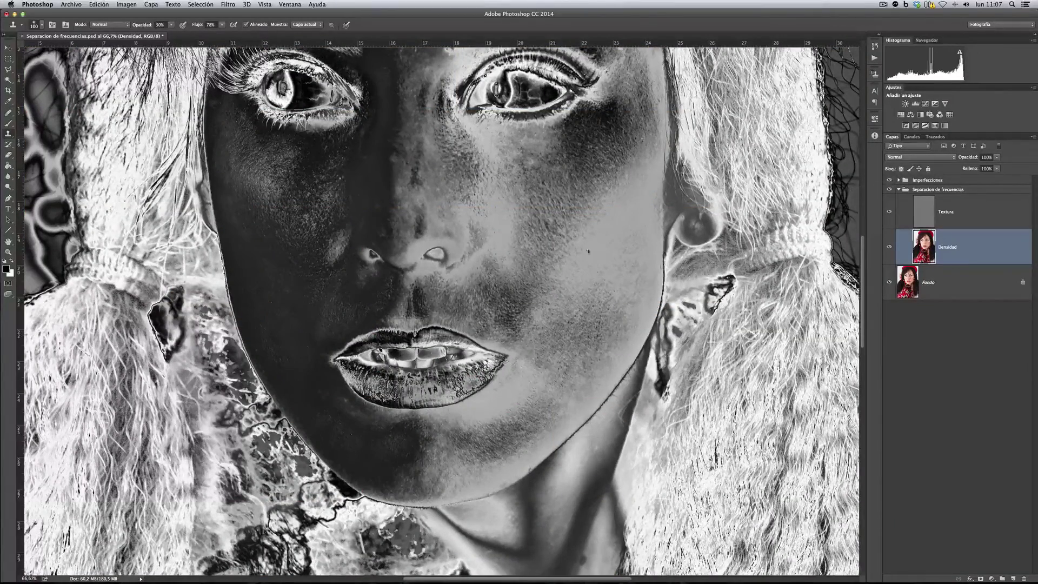
left_click(889, 181)
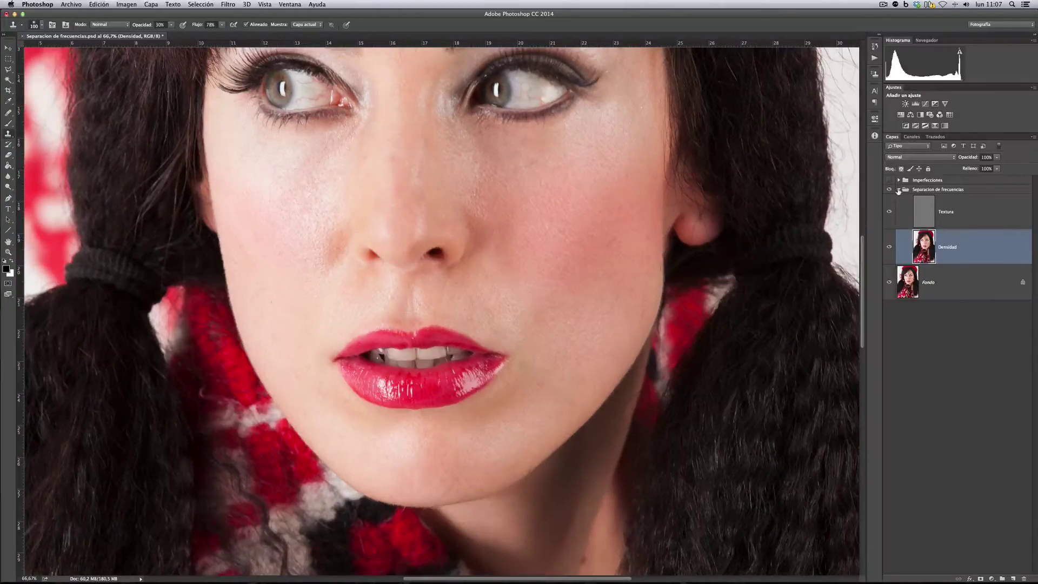
left_click(899, 190)
left_click(890, 190)
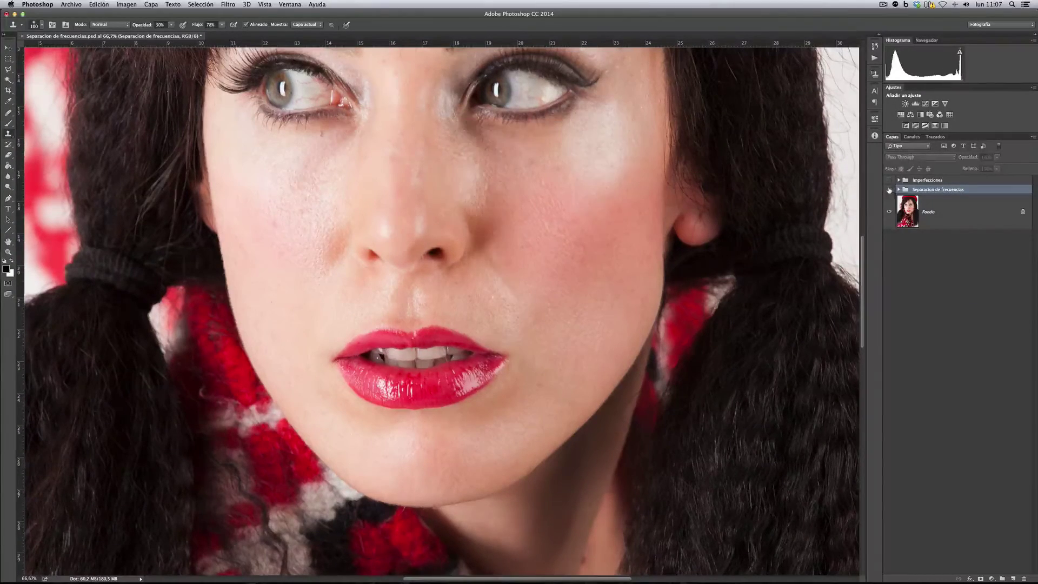
left_click(889, 190)
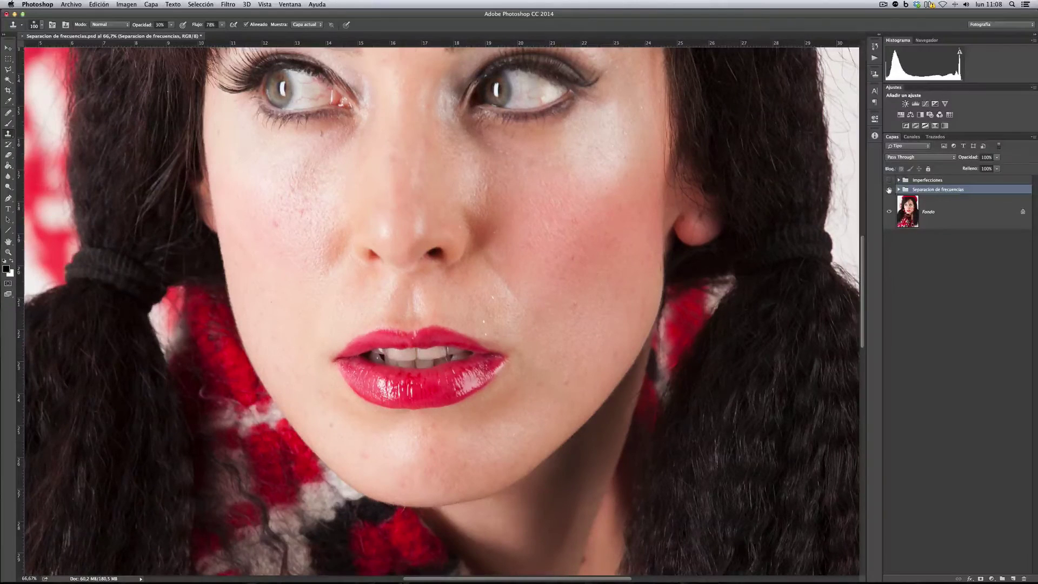
left_click(889, 190)
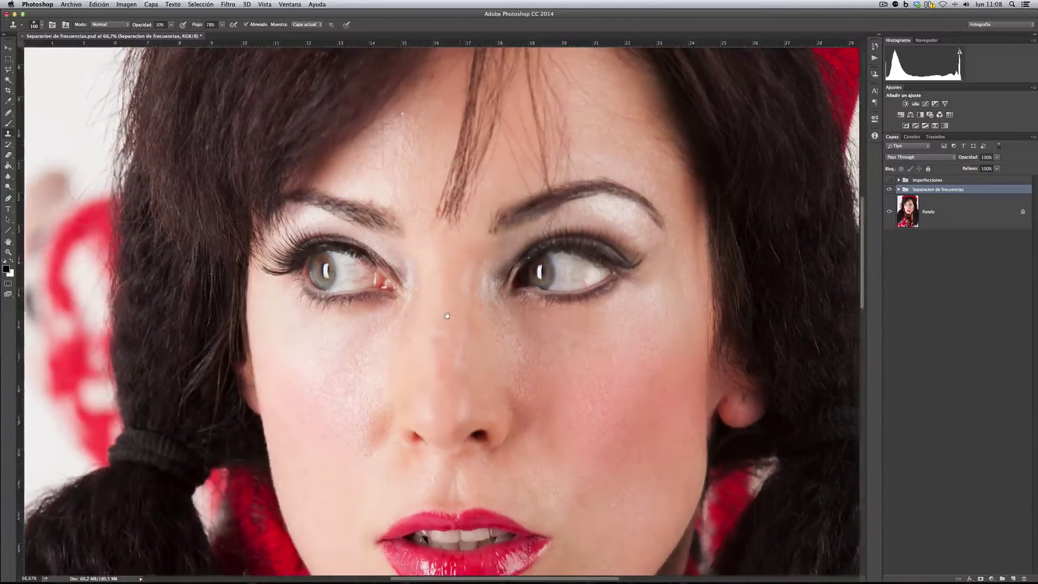
- Inspect both eyes for red veins in the whites at 100% zoom
left_click_drag(447, 315, 414, 325)
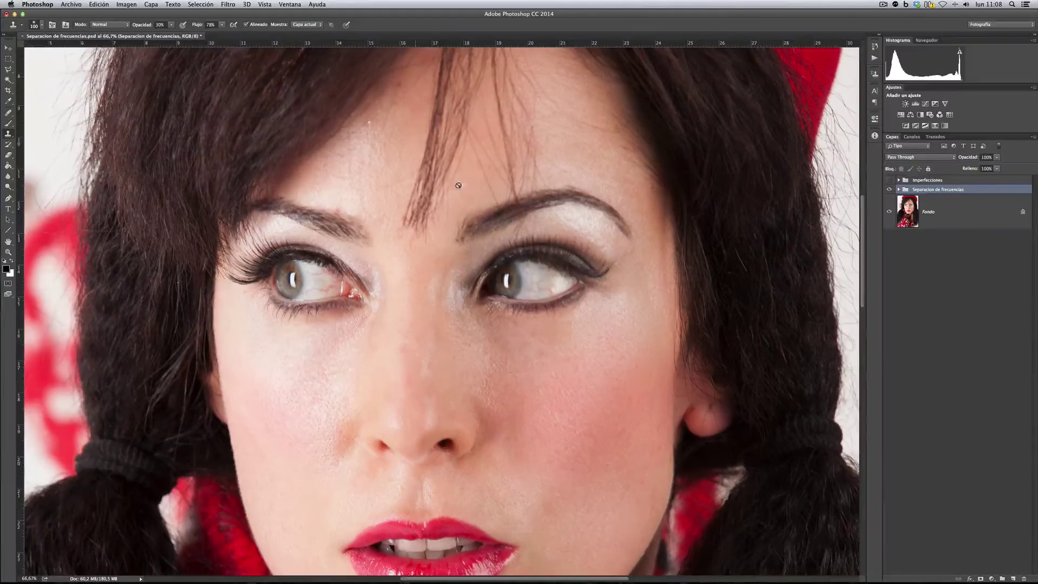
left_click_drag(401, 250, 467, 208)
scroll(467, 207, "left", 6)
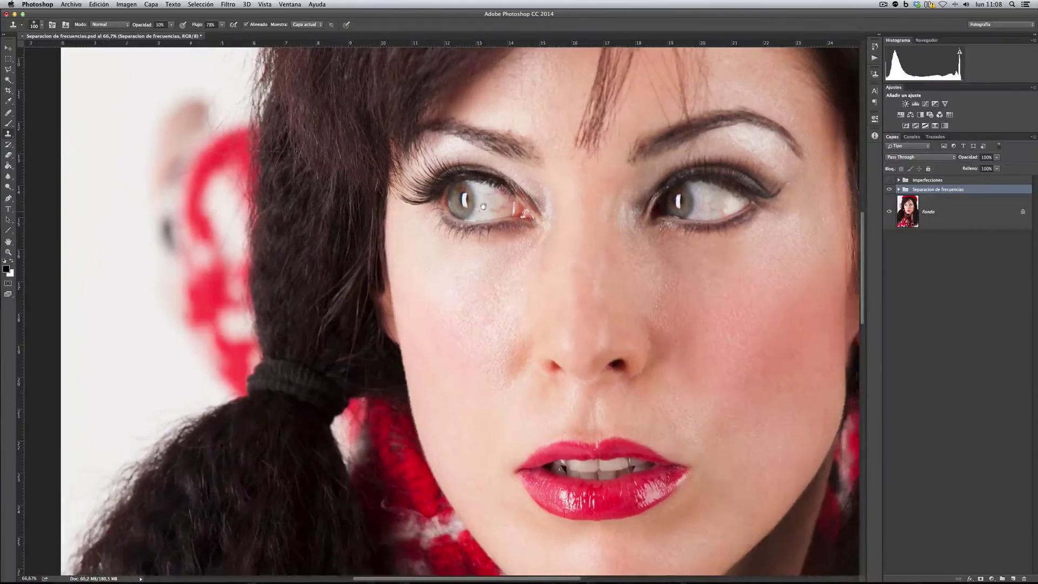
key("super+1")
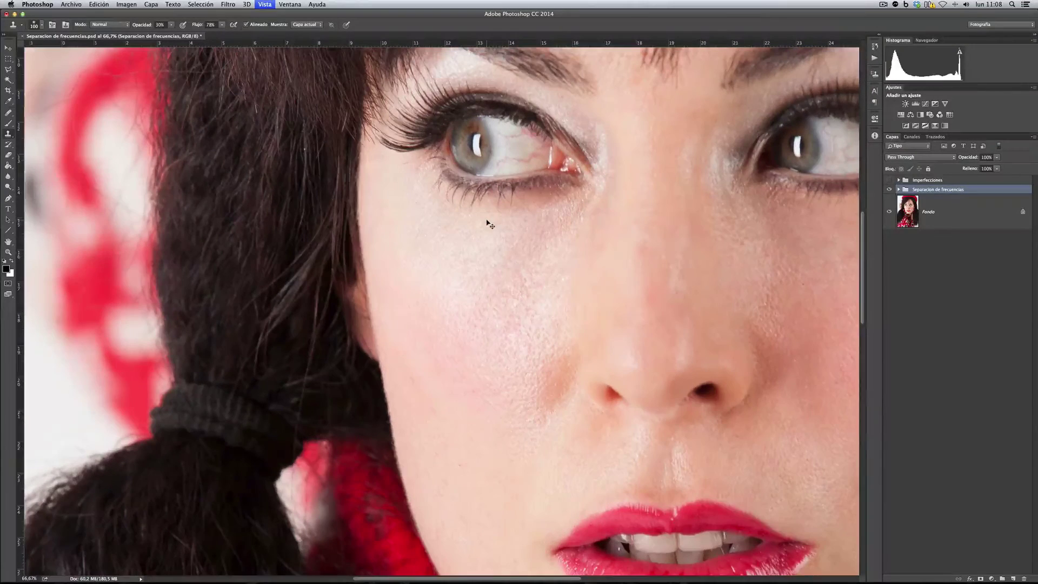
scroll(469, 146, "up", 3)
scroll(469, 146, "right", 3)
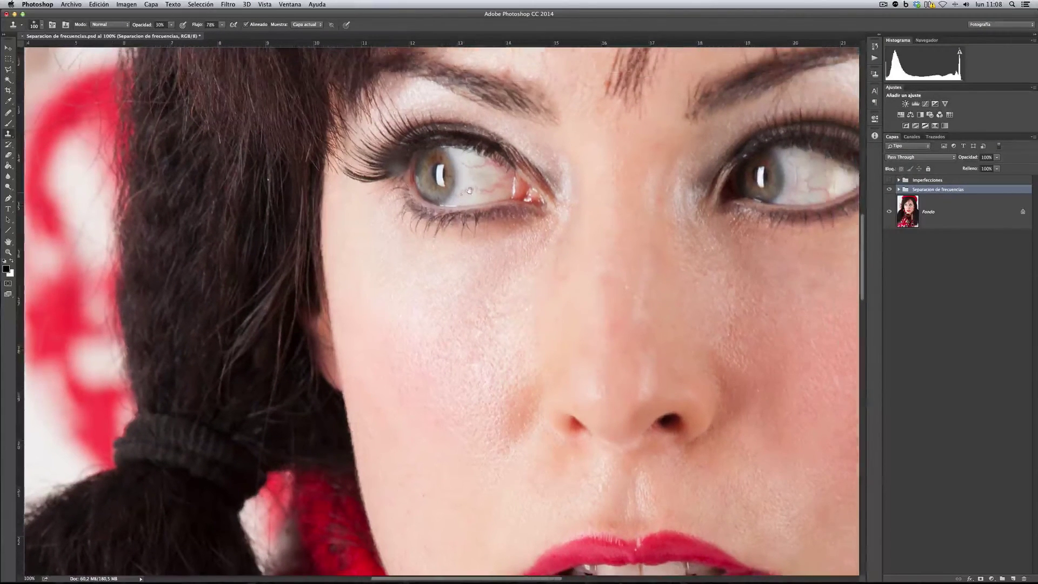
left_click_drag(461, 195, 468, 169)
key("super+z")
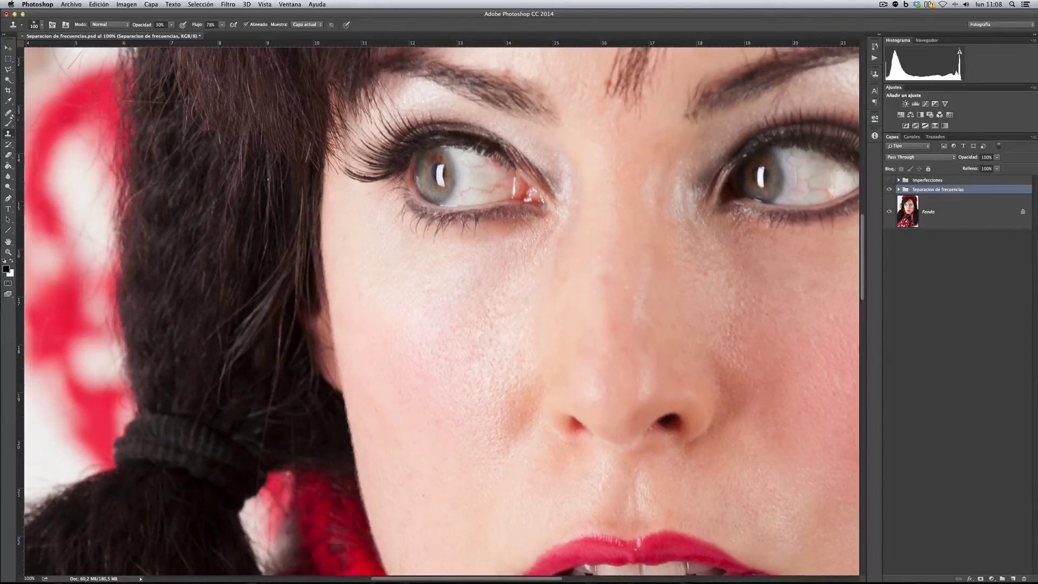
- Remove the red veins from the white of the eye nearer the blurred background figure, using a size 20 Healing Brush on Textura
left_click(898, 190)
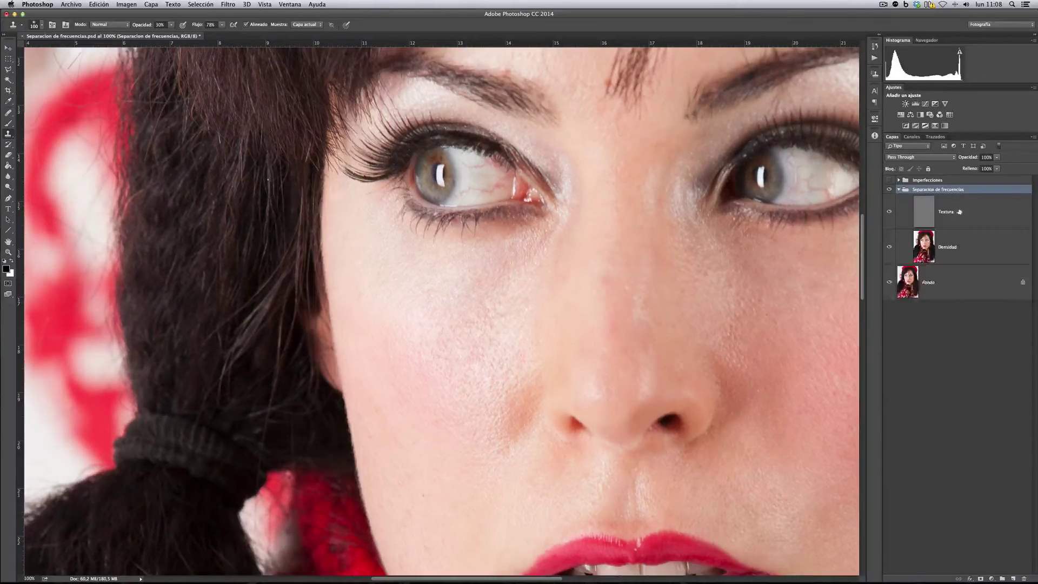
left_click(960, 211)
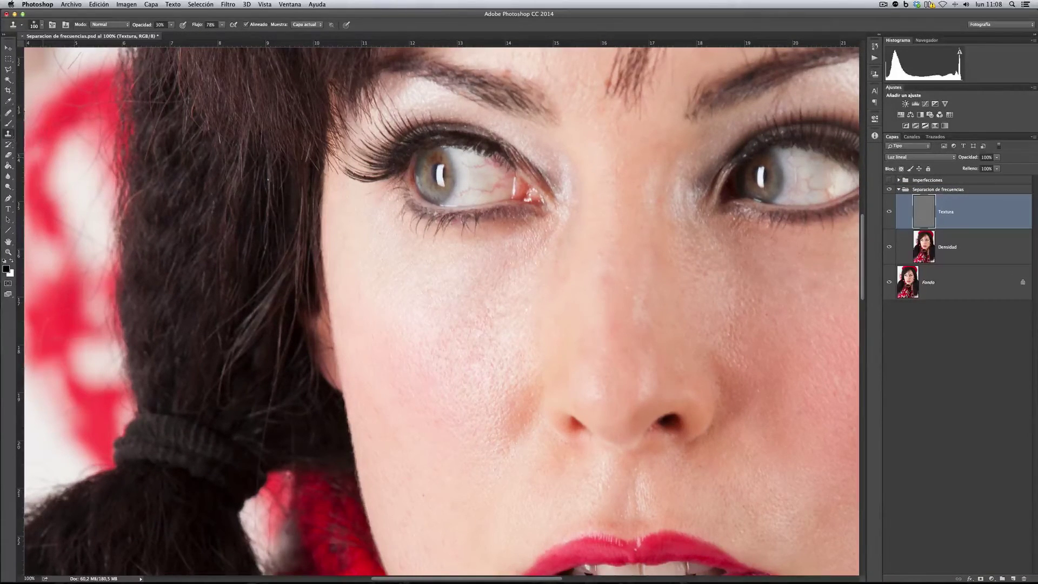
left_click(9, 114)
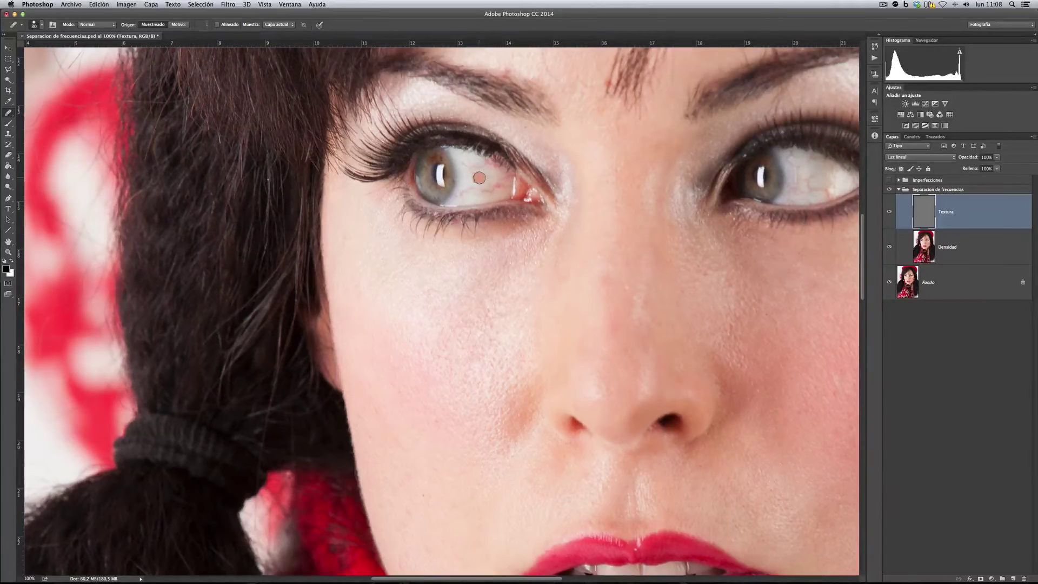
key("bracketleft")
key("bracketleft")
key("bracketleft")
key("bracketleft")
key("bracketleft")
left_click(486, 176, "alt")
left_click_drag(477, 167, 469, 161)
left_click(469, 182, "alt")
left_click_drag(460, 190, 496, 185)
- Heal the veins in the white of the other eye on the Textura layer with sampled clean texture
scroll(798, 187, "right", 5)
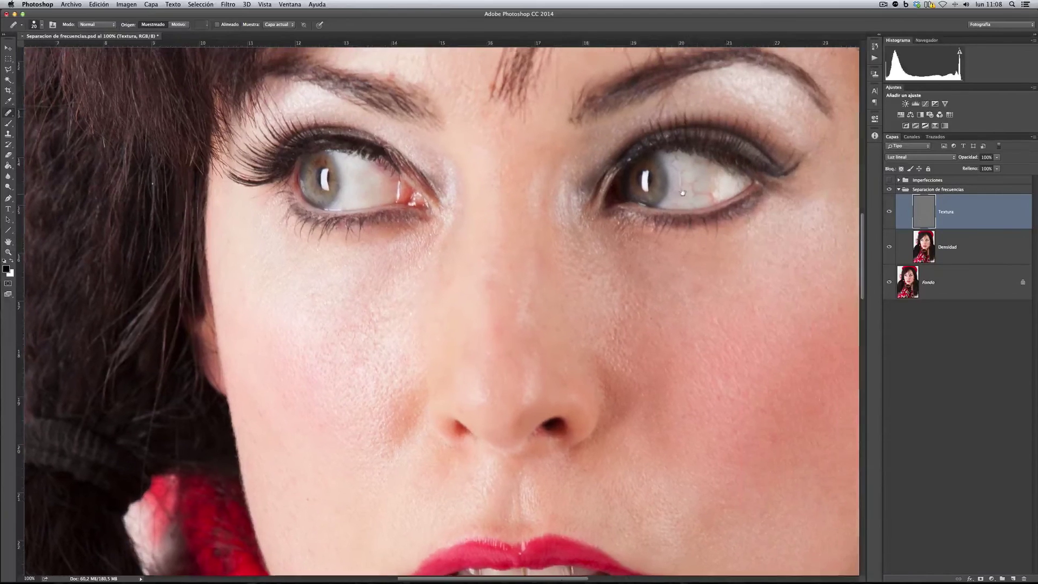
left_click(711, 180, "alt")
mouse_move(704, 184)
left_mouse_down()
mouse_move(698, 193)
mouse_move(690, 185)
mouse_move(698, 191)
left_mouse_up()
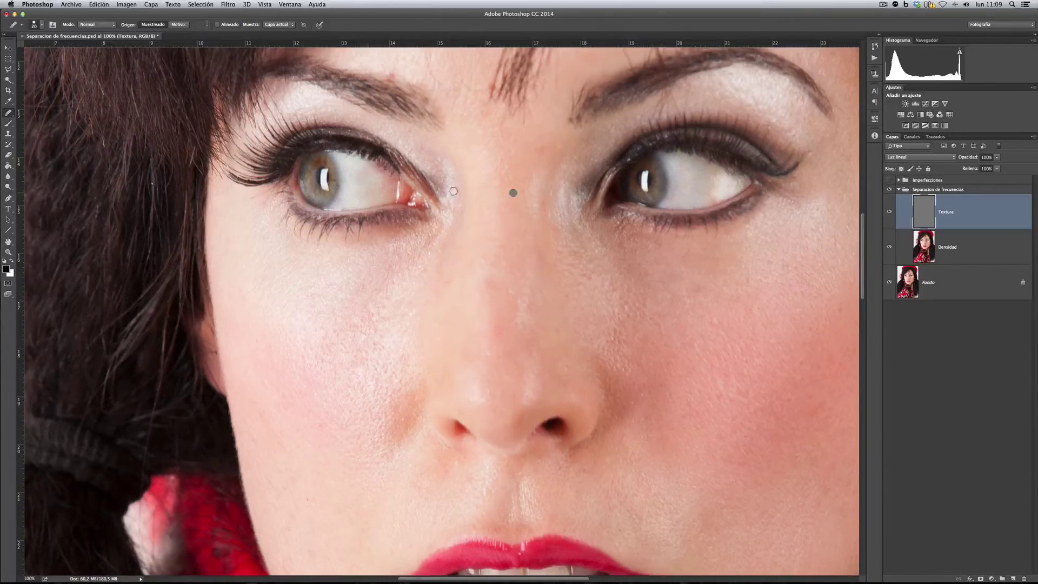
- Lighten the whites of both eyes on the Densidad layer using a size 90 Dodge tool, Medios tonos range and 18% exposure
left_click(972, 251)
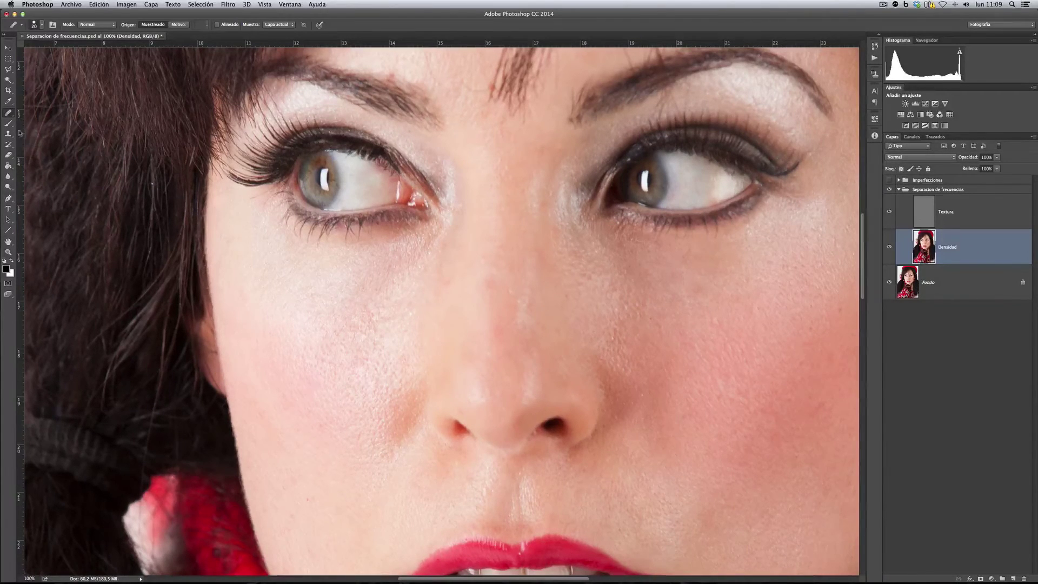
left_click_drag(9, 188, 49, 187)
left_click(100, 25)
left_click(100, 24)
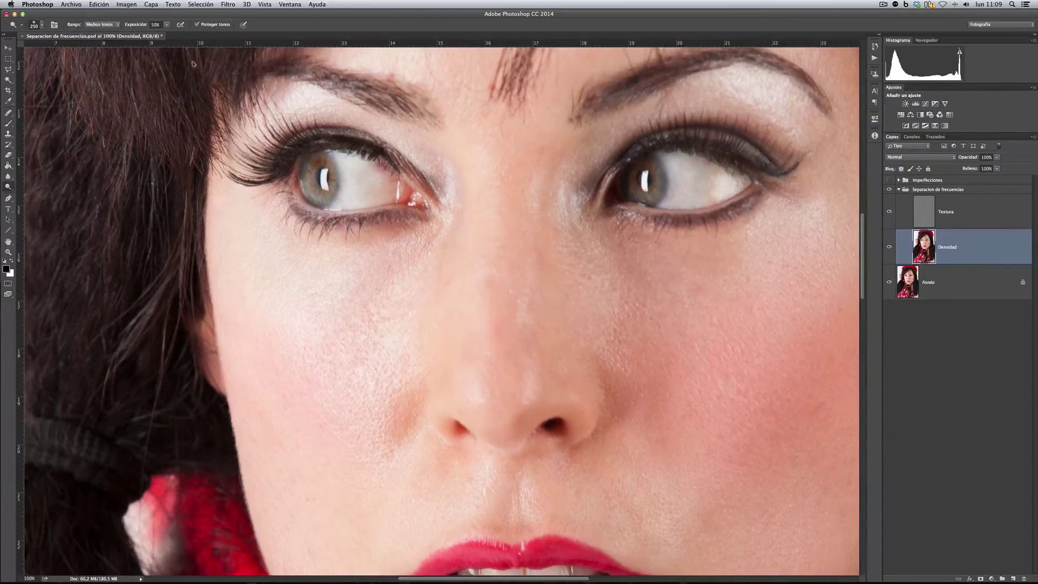
left_click_drag(142, 25, 127, 27)
key("bracketleft")
key("bracketleft")
key("bracketleft")
key("bracketleft")
key("bracketleft")
key("bracketleft")
mouse_move(377, 189)
left_mouse_down()
mouse_move(344, 165)
mouse_move(390, 186)
mouse_move(343, 198)
mouse_move(383, 188)
mouse_move(345, 163)
left_mouse_up()
mouse_move(680, 185)
left_mouse_down()
mouse_move(721, 191)
mouse_move(675, 166)
mouse_move(703, 172)
mouse_move(680, 197)
mouse_move(714, 193)
left_mouse_up()
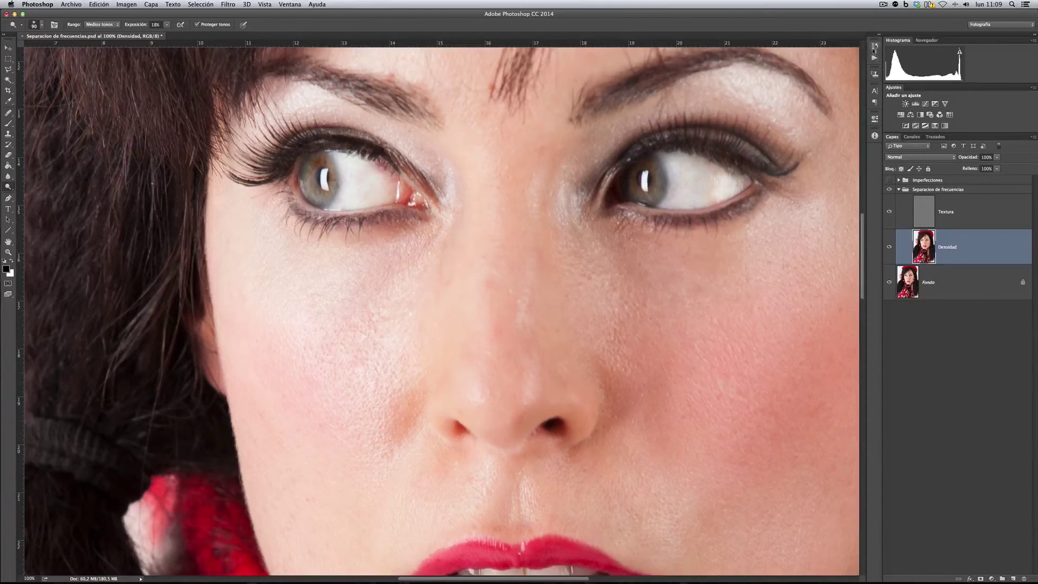
- Compare the eyes before and after dodging through the history states, restore the dodged state and view the whole face
left_click(875, 48)
left_click(822, 85)
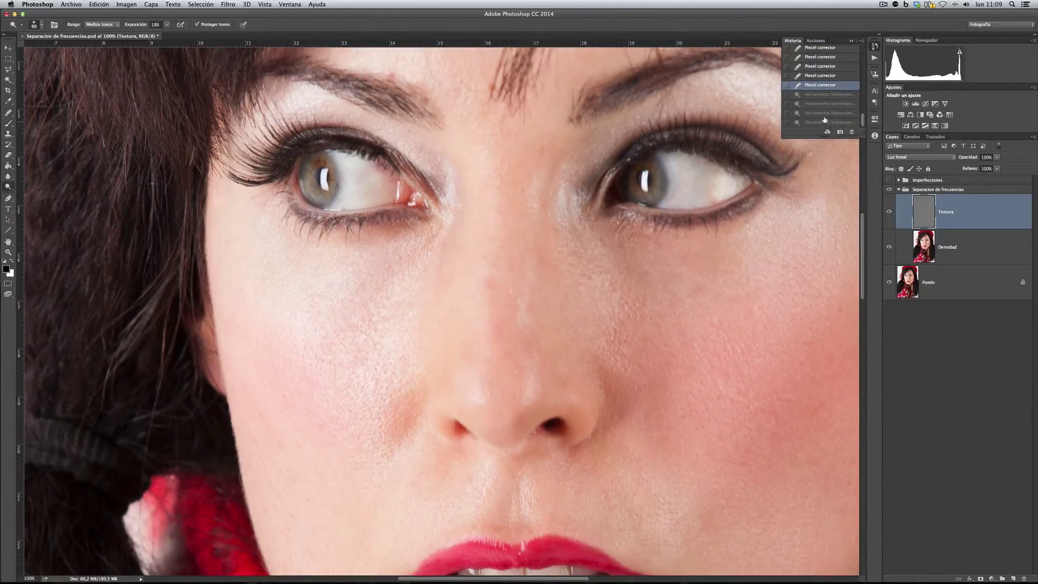
left_click(825, 121)
left_click(875, 47)
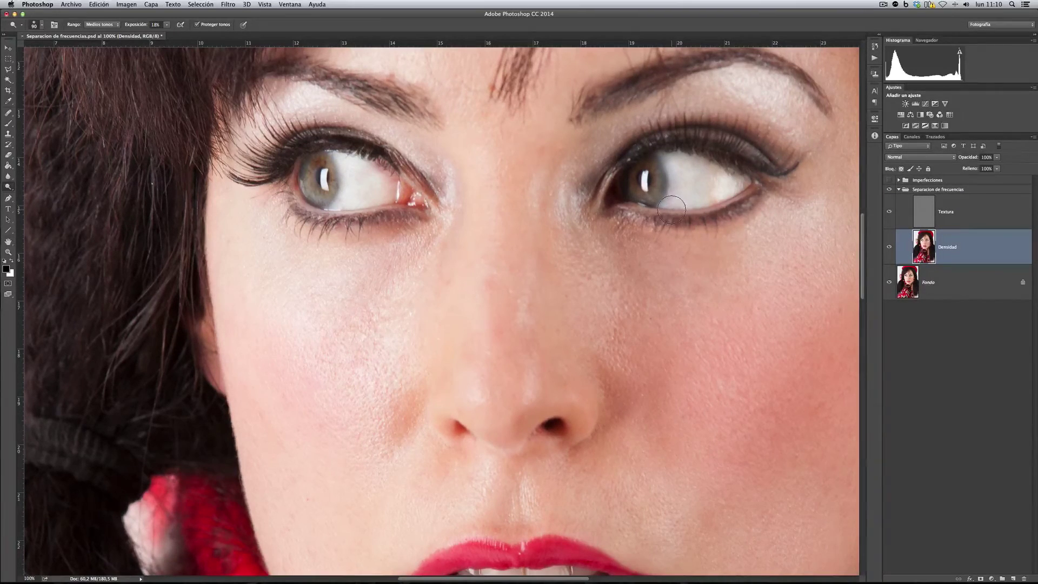
key("super+minus")
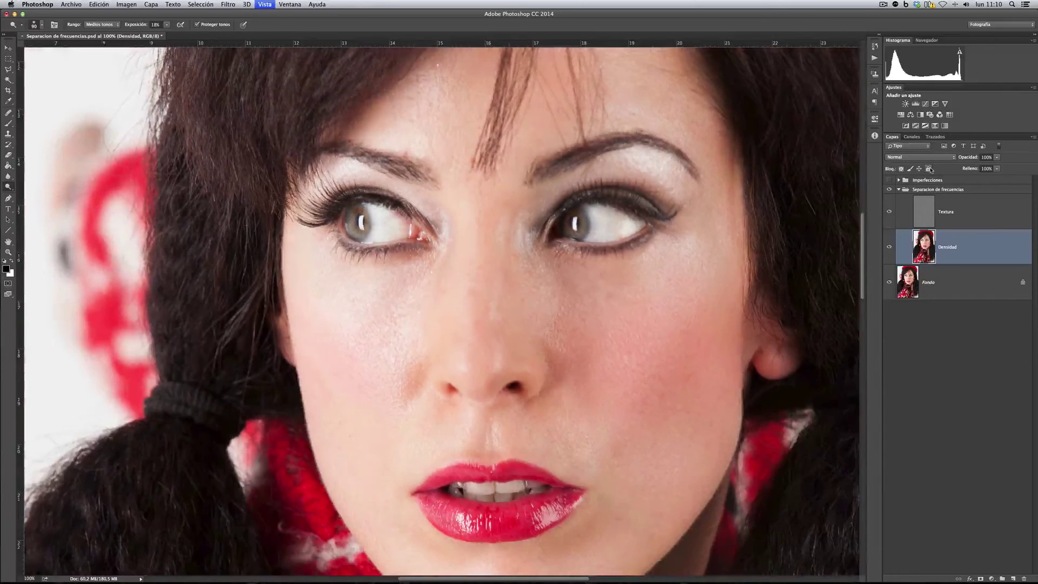
- Duplicate the Textura layer and set the copy's opacity to 22% to sharpen the portrait's texture
left_click(910, 197)
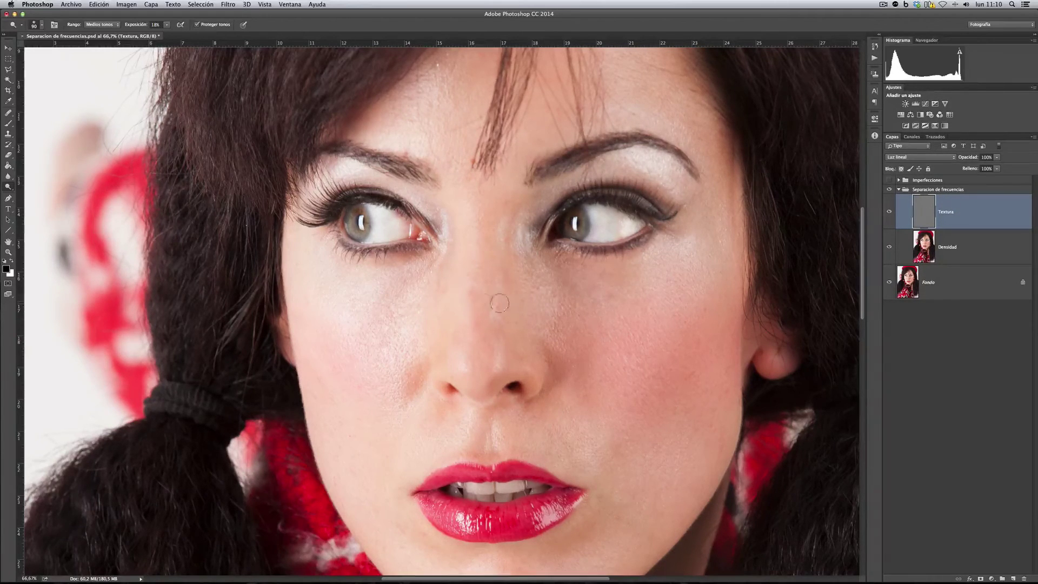
scroll(463, 333, "right", 1)
scroll(463, 333, "right", 3)
scroll(463, 334, "down", 2)
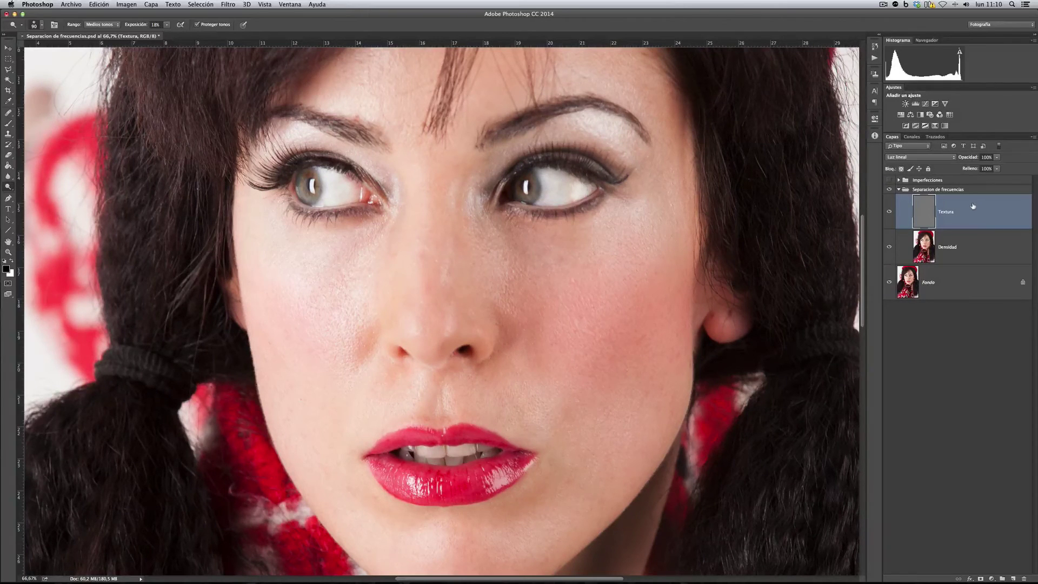
key("super+j")
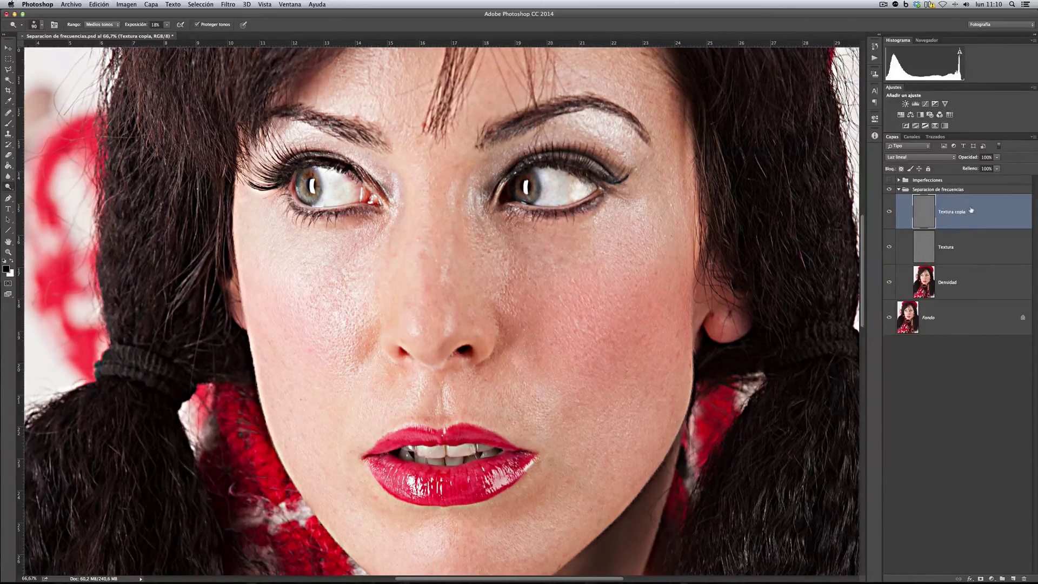
left_click_drag(969, 157, 966, 159)
key("Return")
left_click_drag(972, 159, 971, 159)
left_click_drag(972, 158, 969, 160)
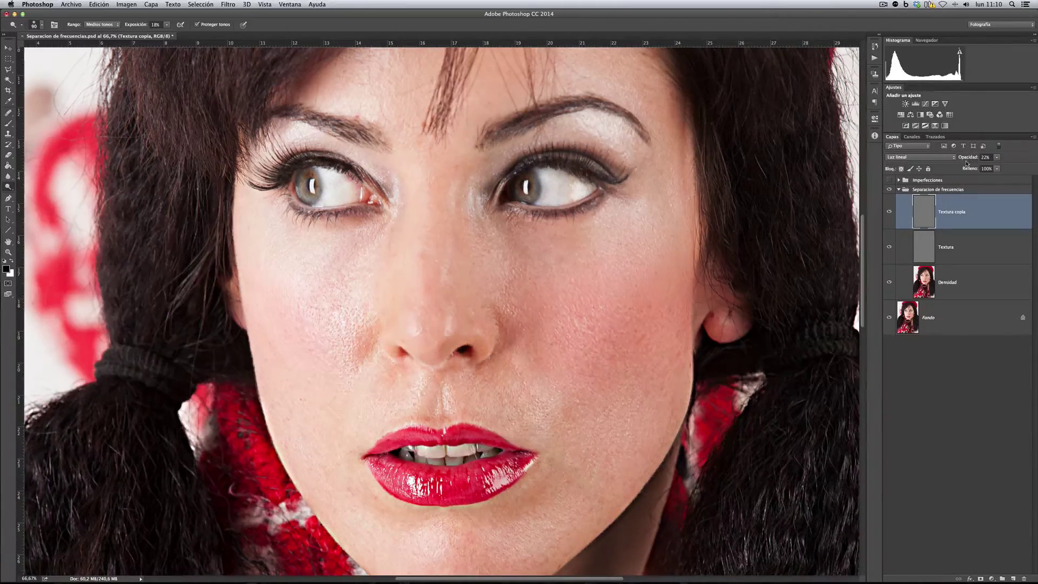
- Raise the opacity of the Textura copia layer to 58%
left_click_drag(967, 162, 967, 160)
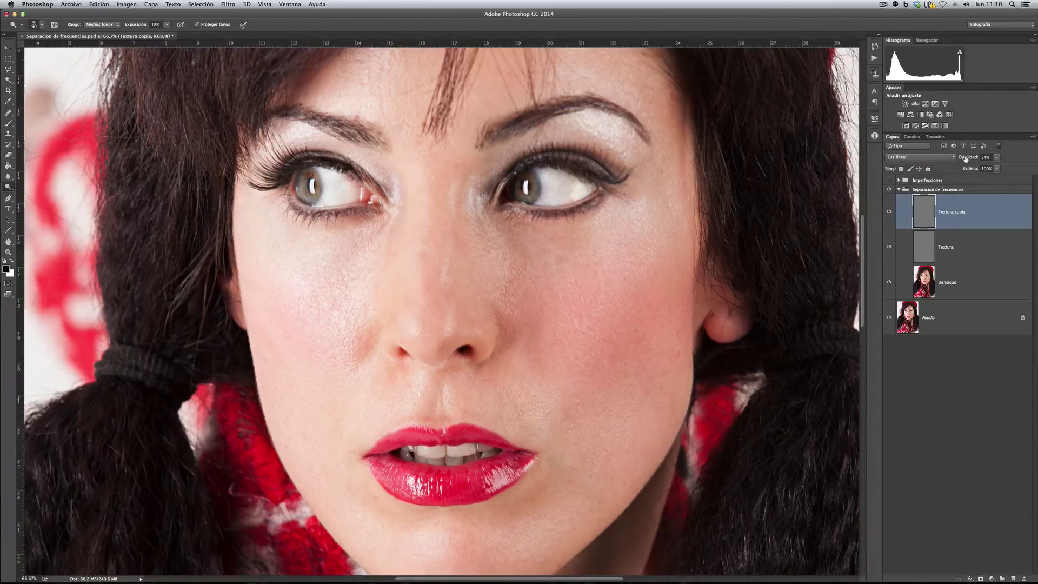
left_click_drag(966, 157, 968, 158)
left_click_drag(967, 158, 961, 157)
mouse_move(968, 202)
left_mouse_down()
mouse_move(973, 508)
mouse_move(973, 246)
mouse_move(955, 188)
left_mouse_up()
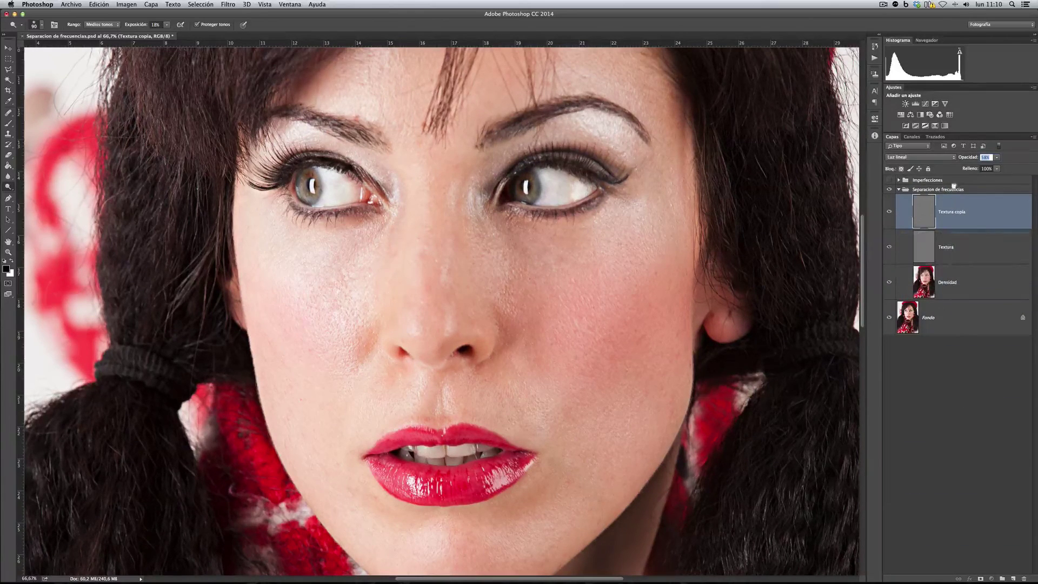
- Add a black mask to Textura copia, reveal its texture over both eyes with a white brush, and compare with the layer hidden
left_click(980, 580, "alt")
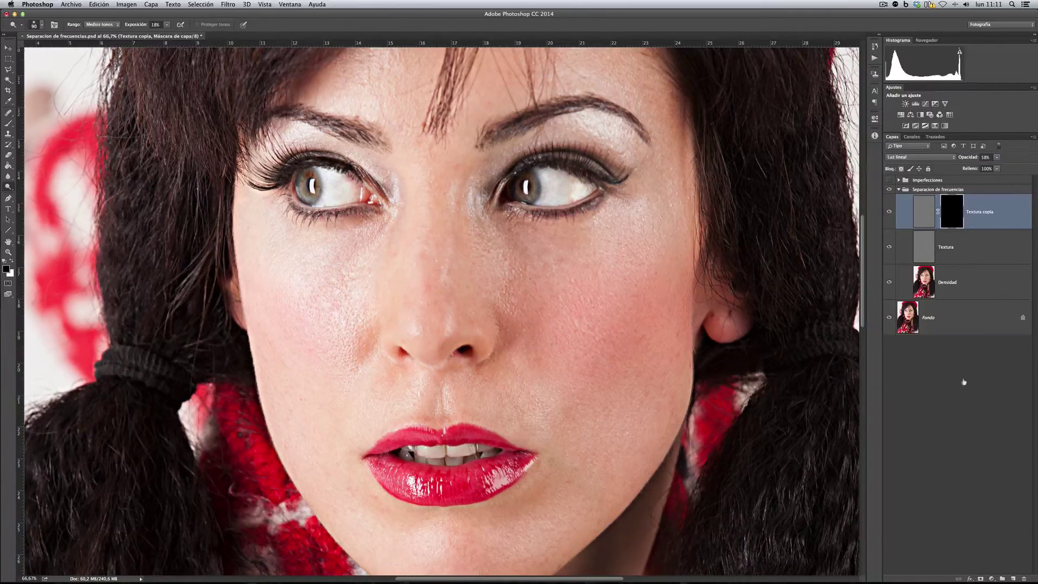
key("b")
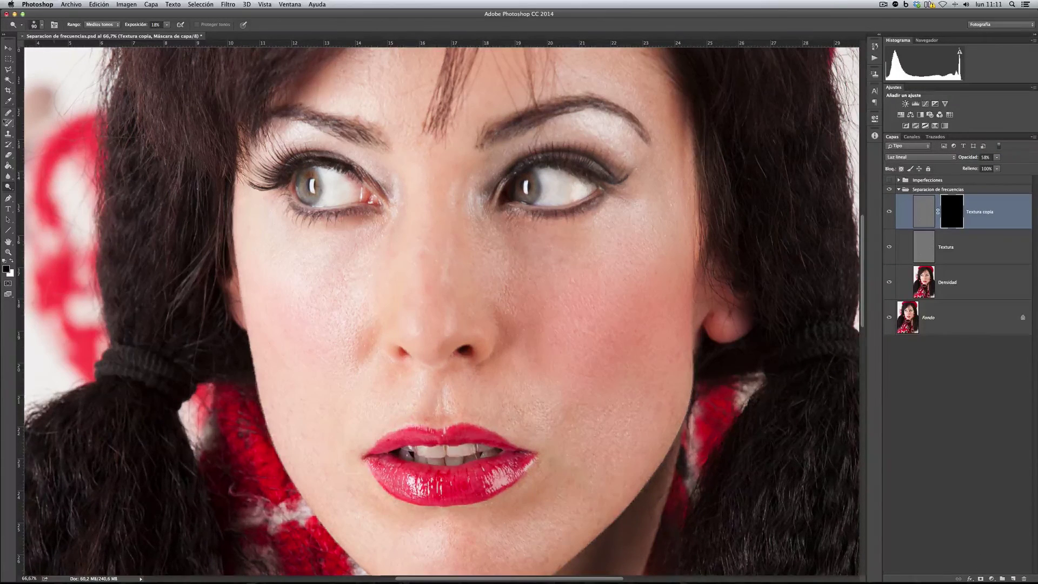
left_click(10, 261)
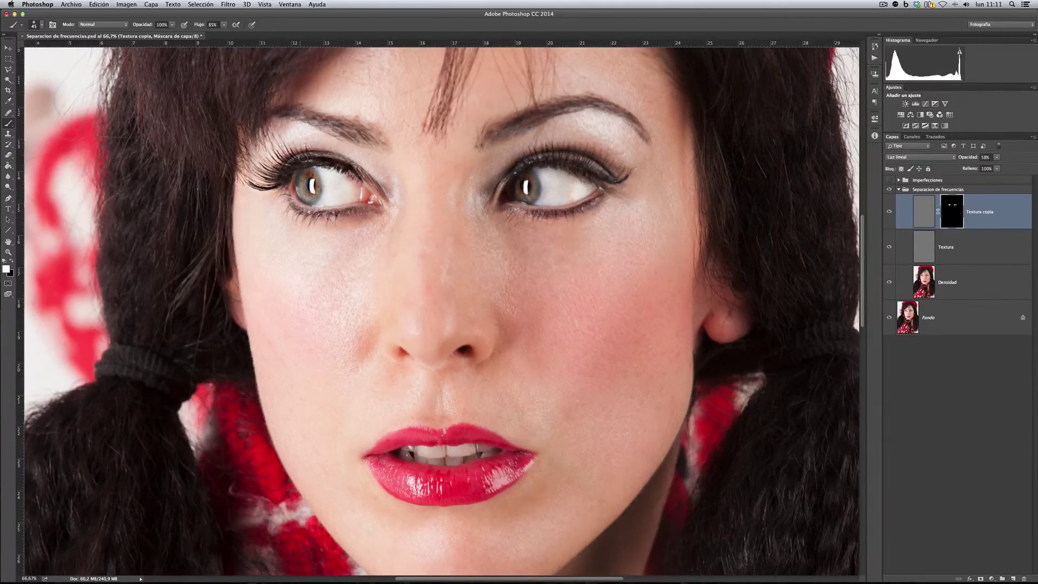
left_click(890, 213)
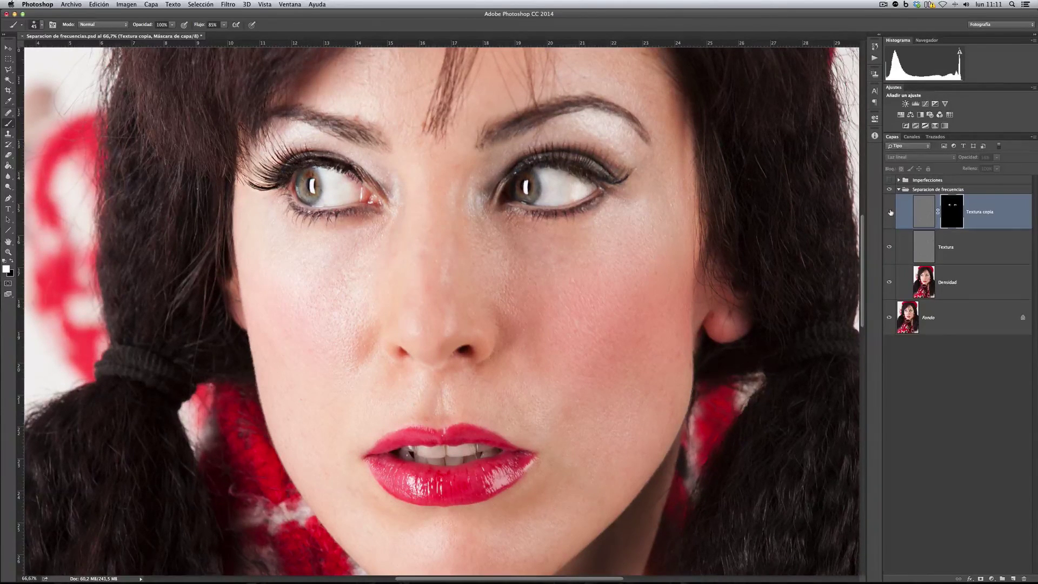
left_click(890, 212)
- Delete the masked Textura copia layer and reselect the original Textura layer
key("super+2")
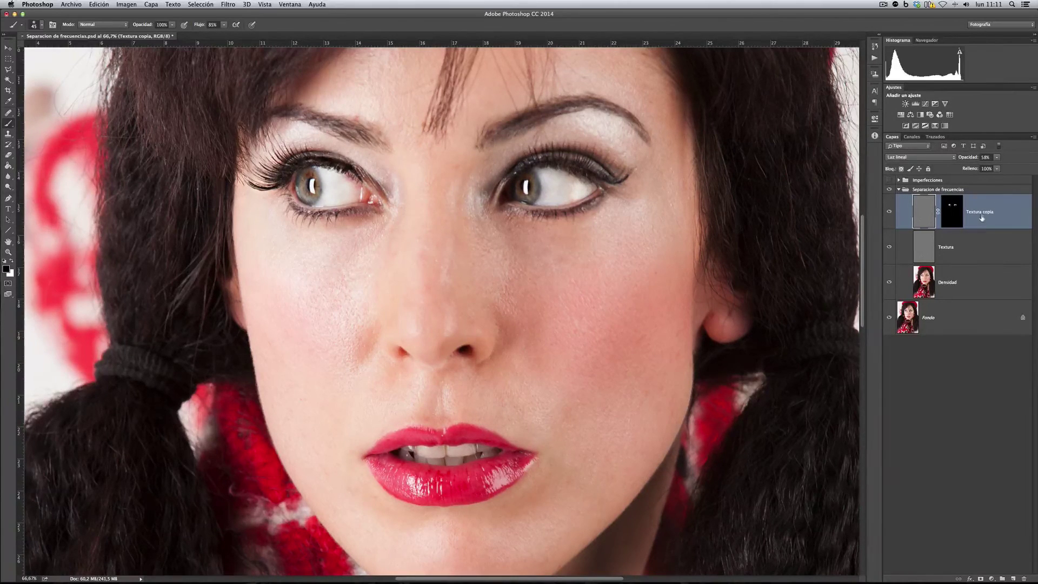
key("Delete")
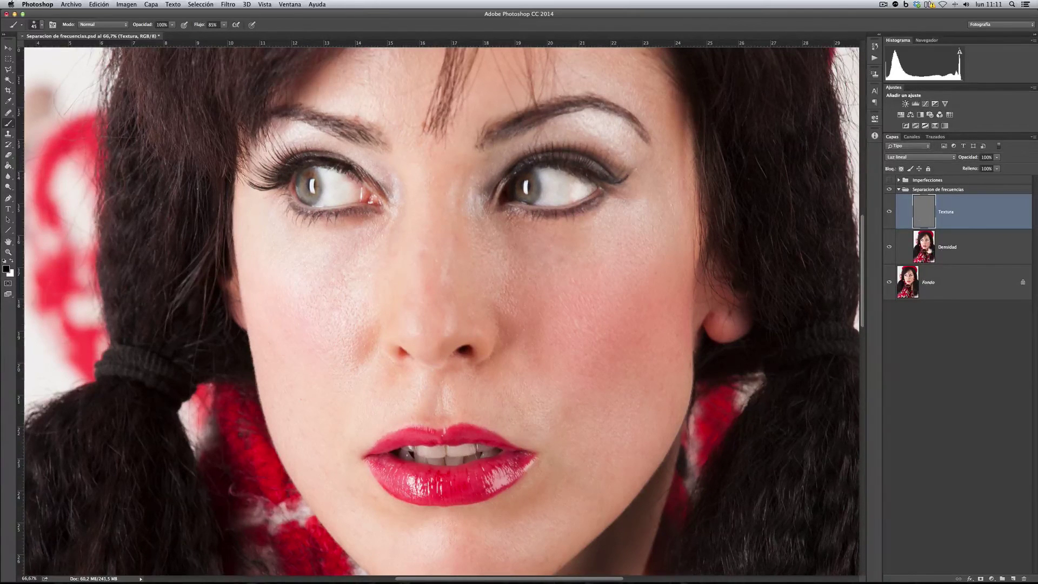
left_click(982, 249)
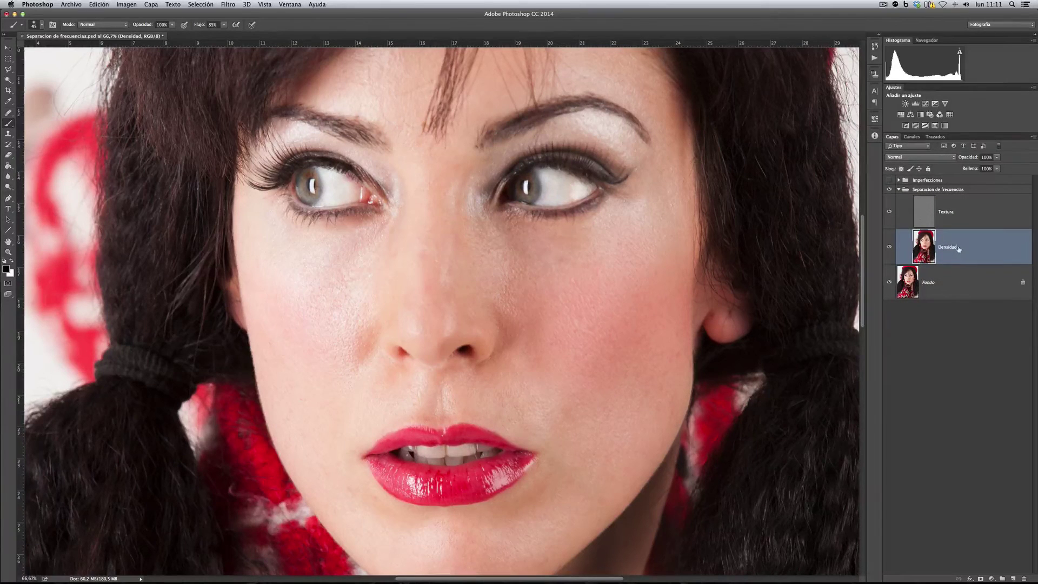
left_click(977, 213)
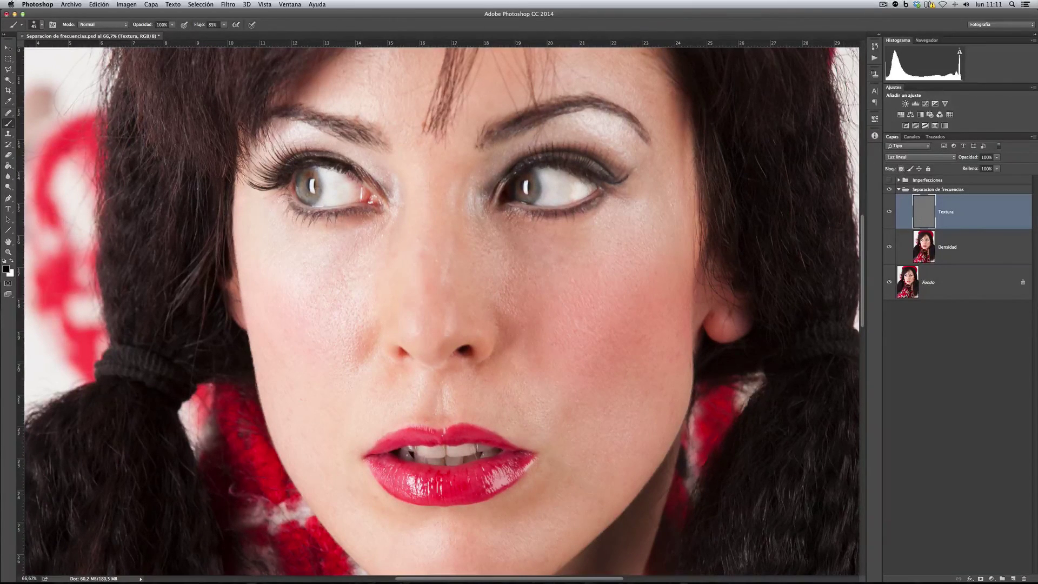
- Inspect the portrait through the Imperfecciones group's saturation and solarize adjustments, leaving the group collapsed and hidden
left_click(889, 180)
left_click(899, 180)
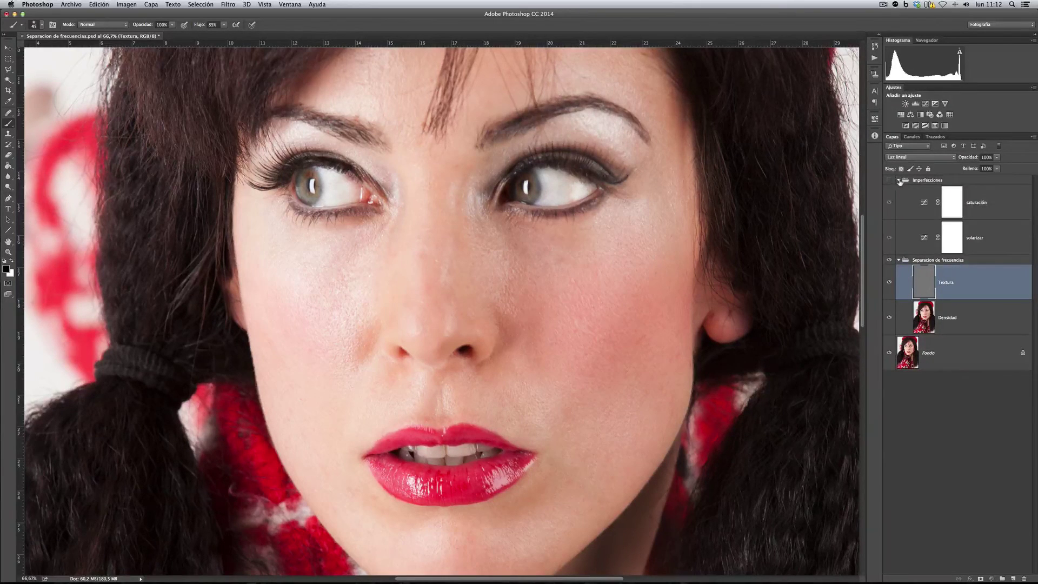
left_click(899, 180)
left_click(890, 181)
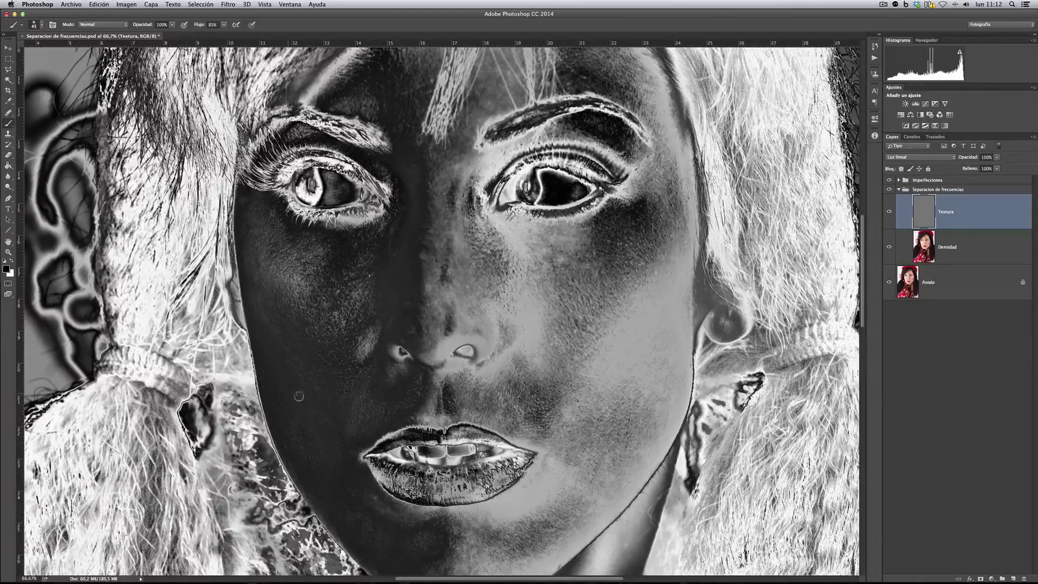
left_click(889, 181)
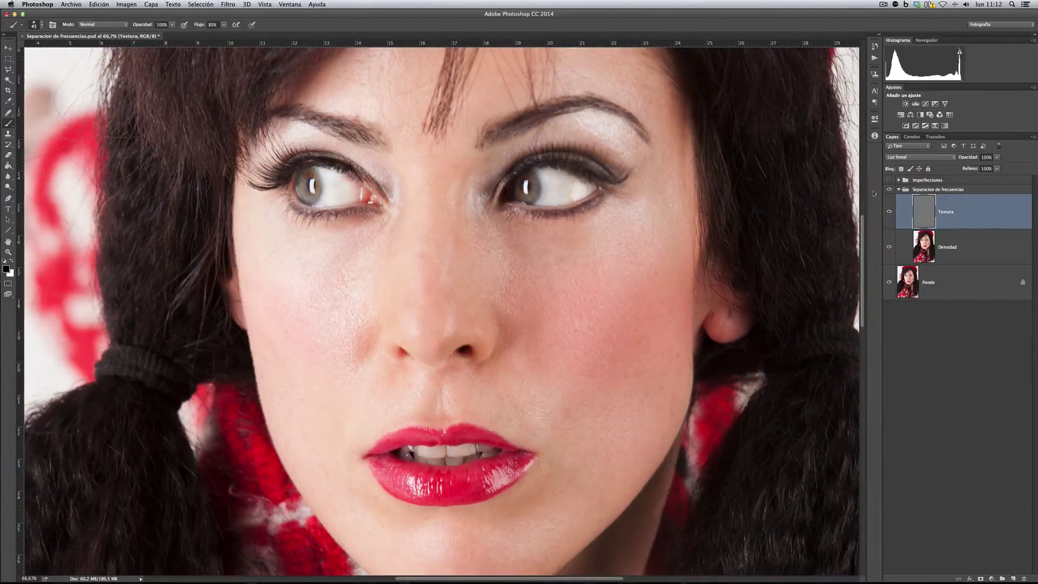
- Smooth the Densidad layer with the Imagenomic Portraiture filter, using the Smoothing: Medium preset and output to a new layer
left_click(984, 242)
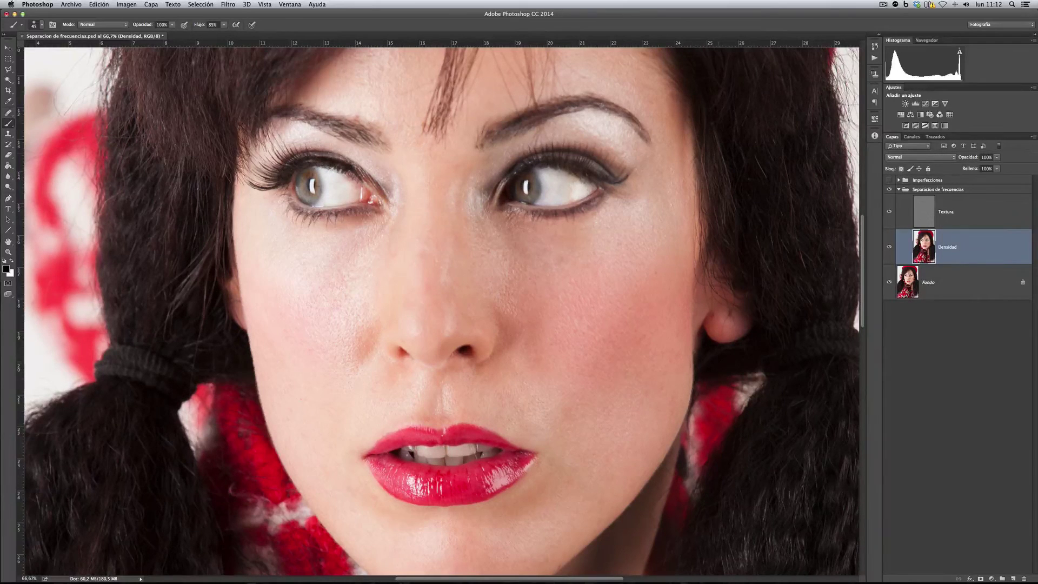
left_click(229, 5)
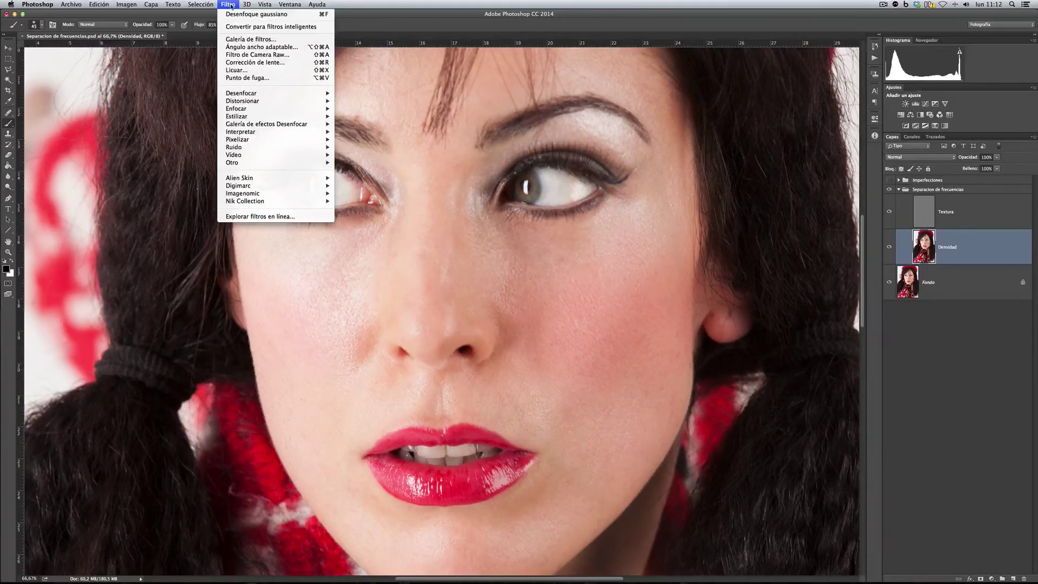
mouse_move(283, 98)
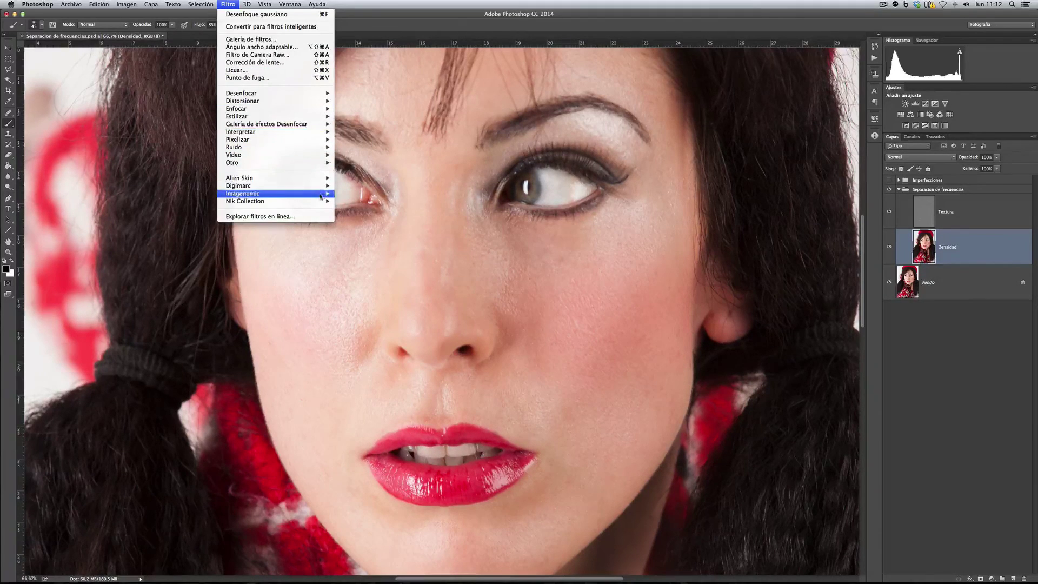
left_click(353, 186)
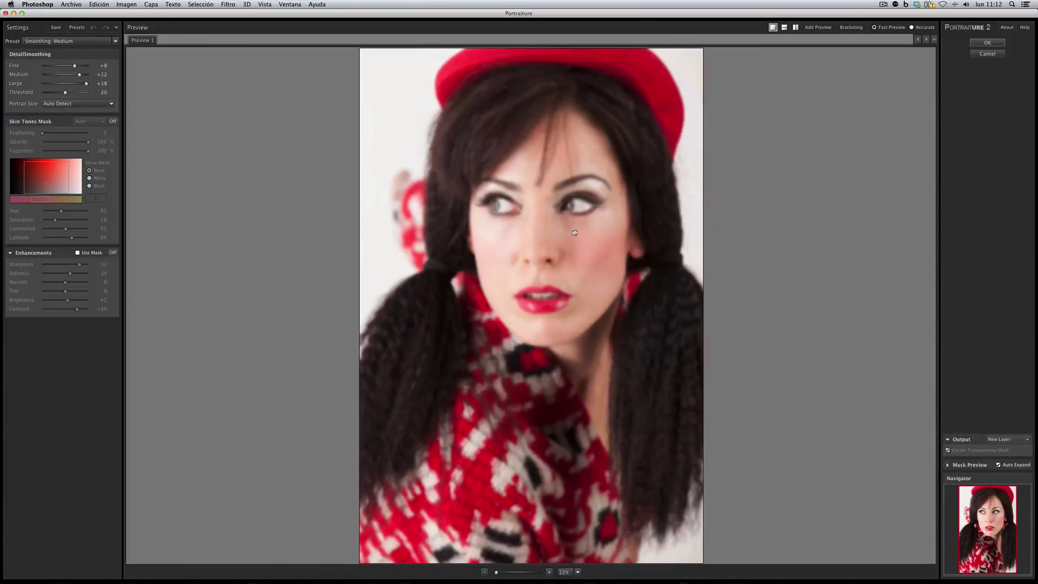
left_click(987, 43)
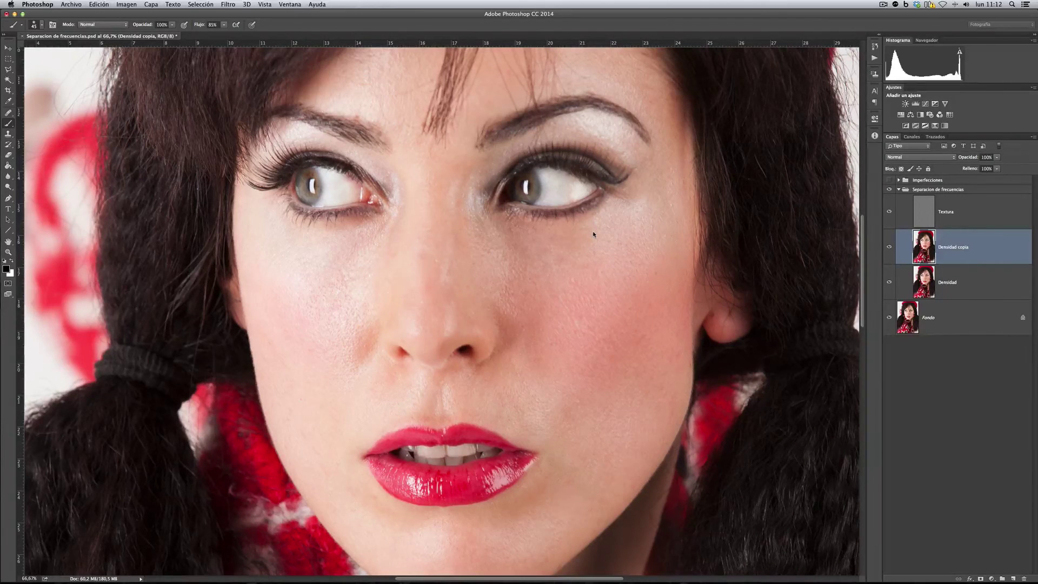
- Delete the smoothed Densidad copia layer, keeping the original Densidad layer
key("super+f")
key("alt+bracketleft")
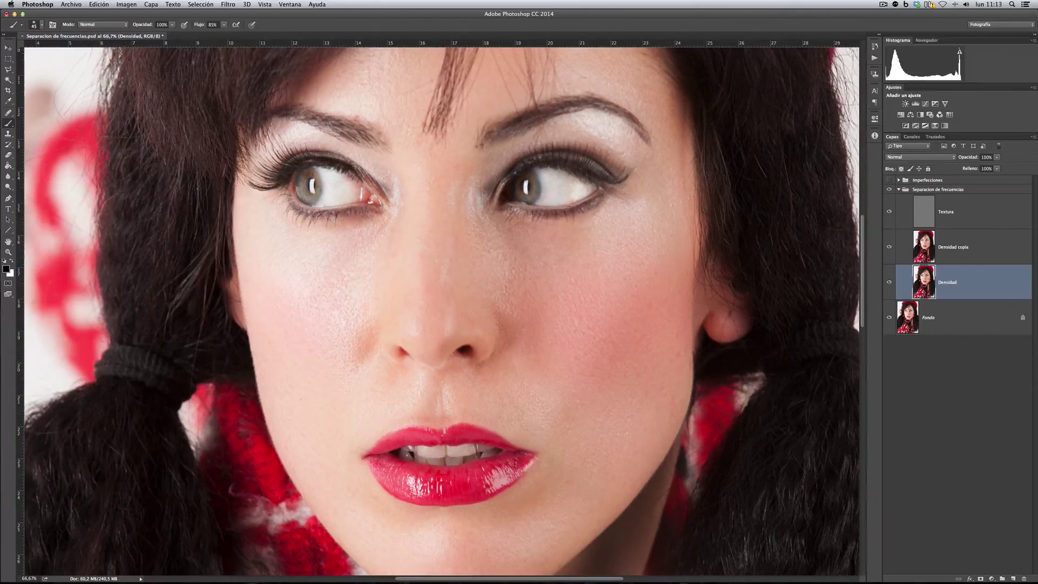
left_click(963, 258)
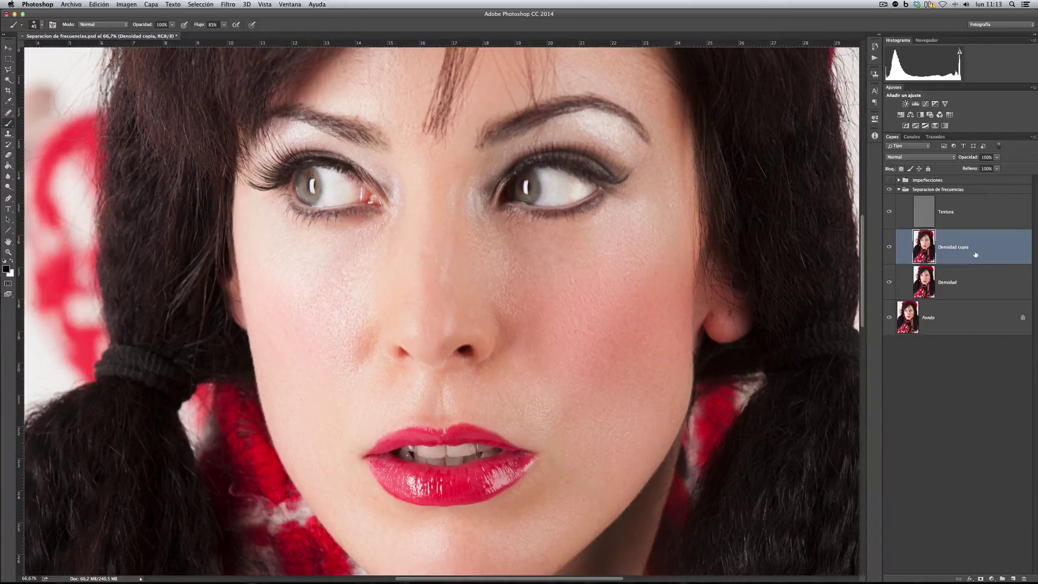
key("Delete")
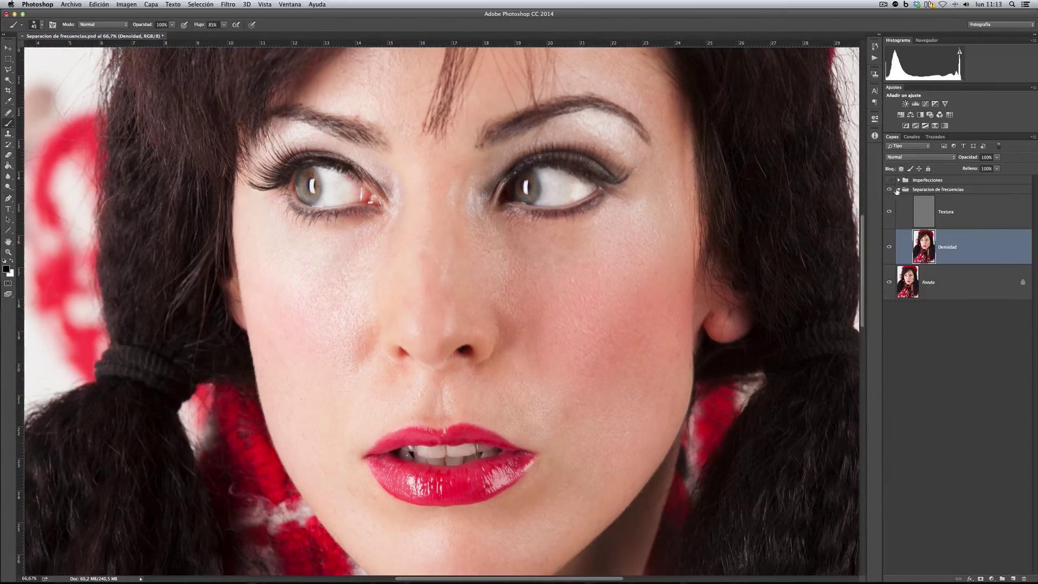
- Compare the portrait with and without the Separacion de frecuencias group, both close up and with the view at 33.3%
left_click(893, 190)
left_click(890, 190)
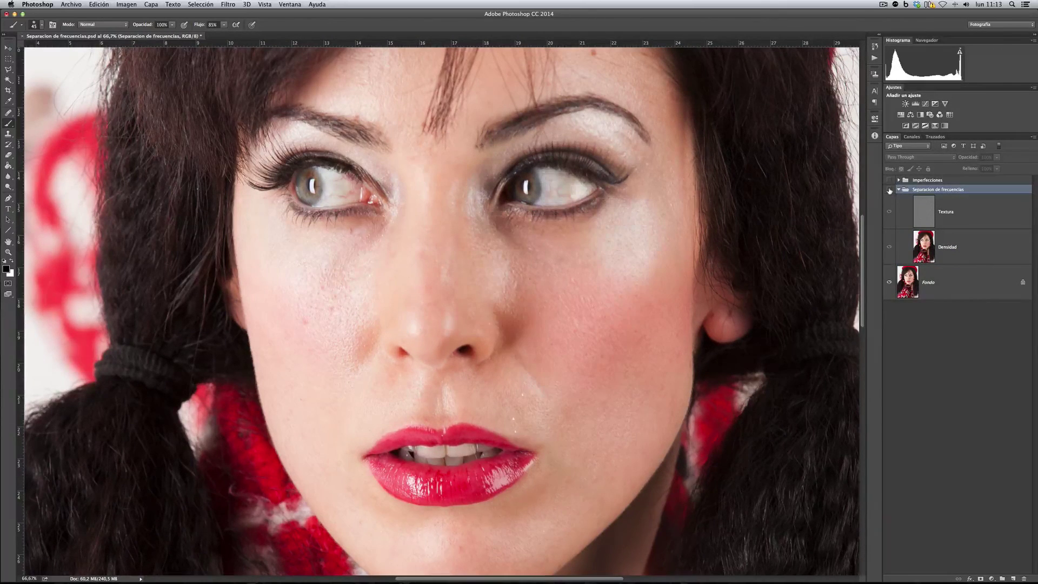
left_click(890, 190)
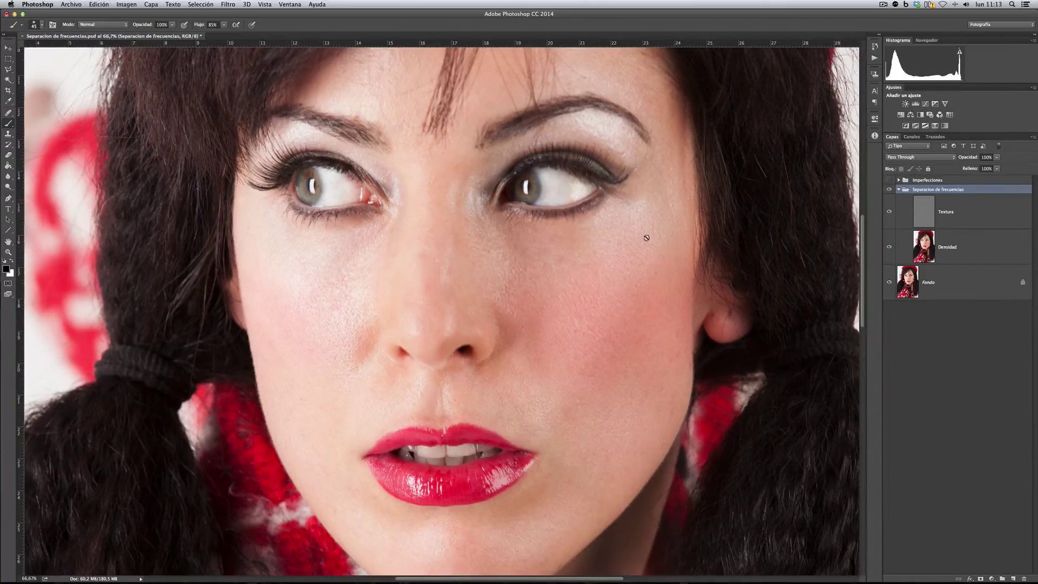
key("super+minus")
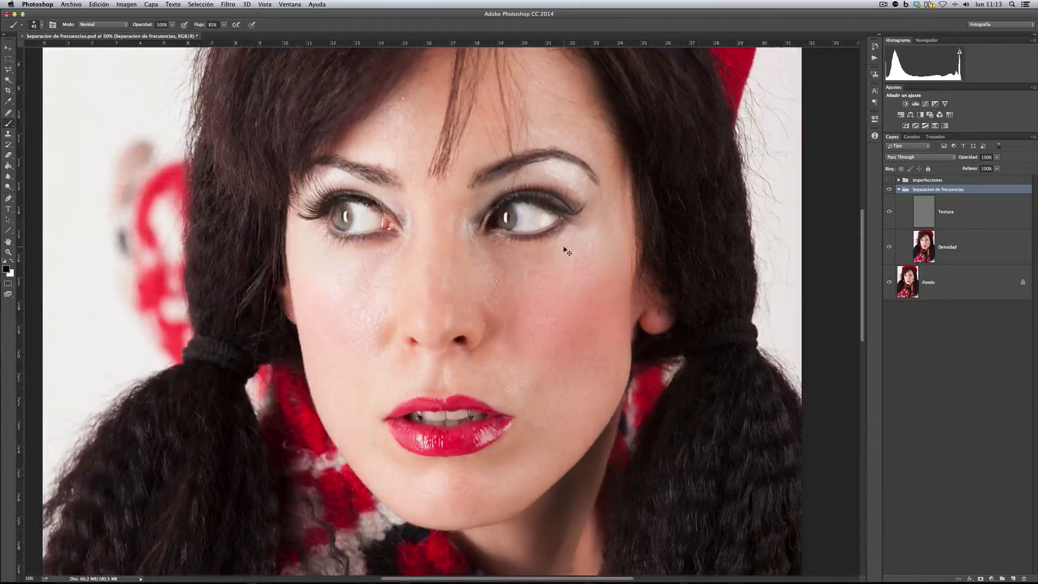
key("super+minus")
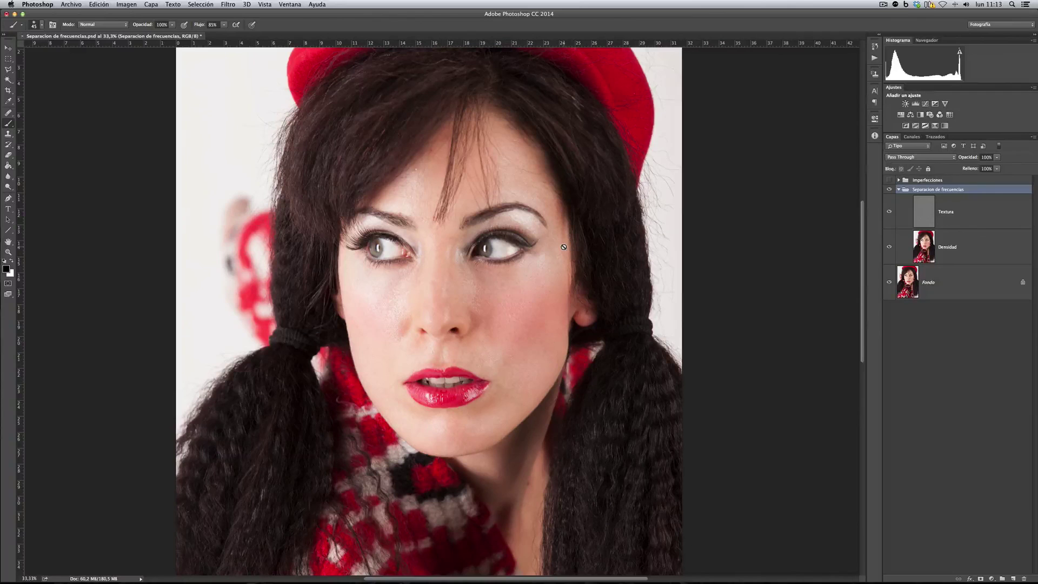
left_click(889, 190)
left_click(890, 190)
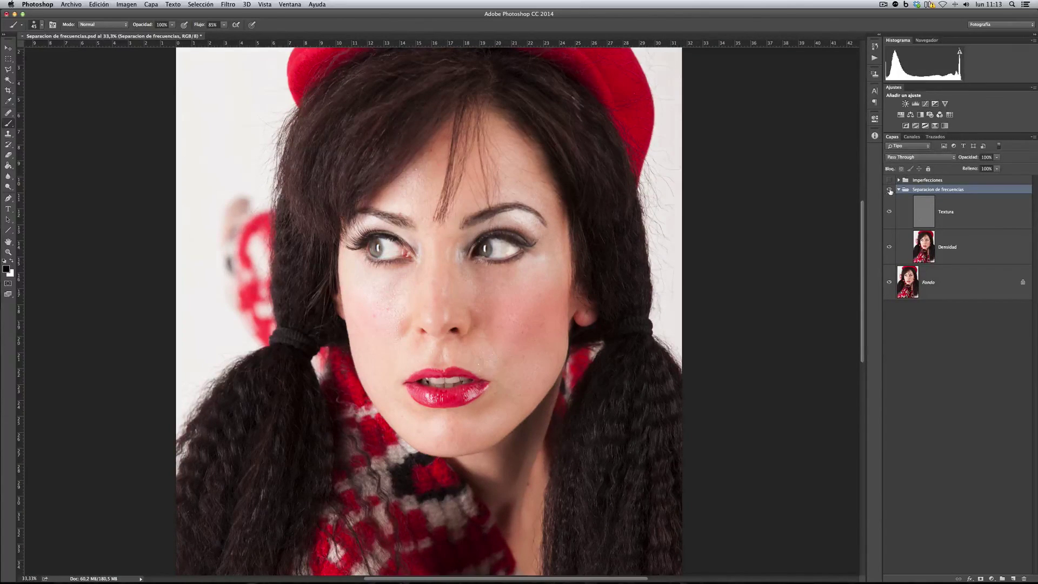